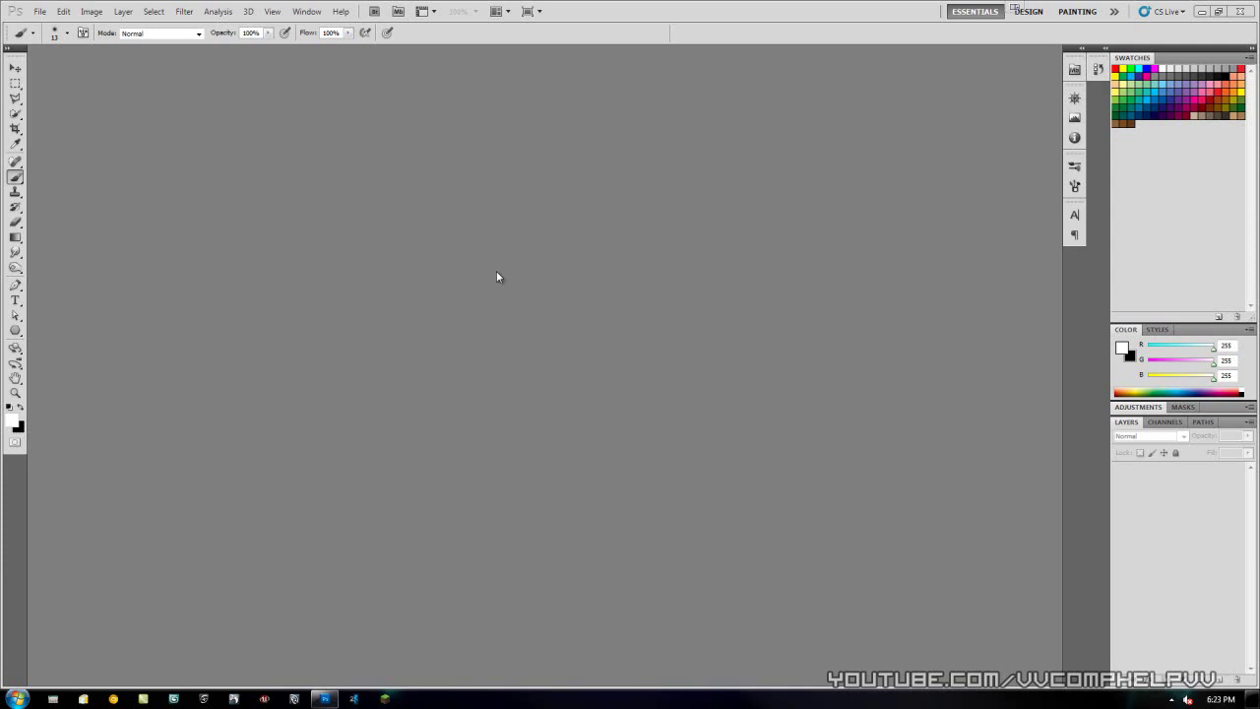
- Minimize Photoshop with Win+D to show the finished neon 'boom' wallpaper on the desktop
{"action": "key", "text": "super+d"}
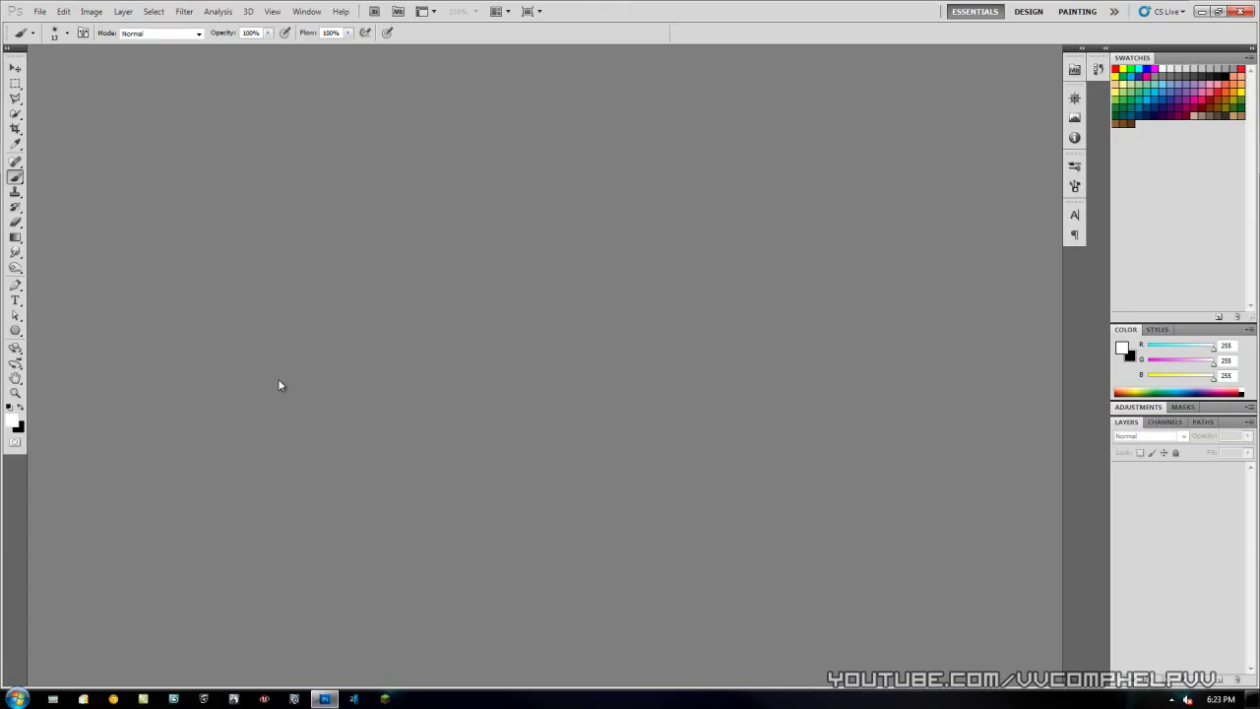
- Bring Photoshop back to the front and start a new document from the File menu
{"action": "left_click", "coordinate": [40, 10]}
{"action": "left_click", "coordinate": [59, 29]}
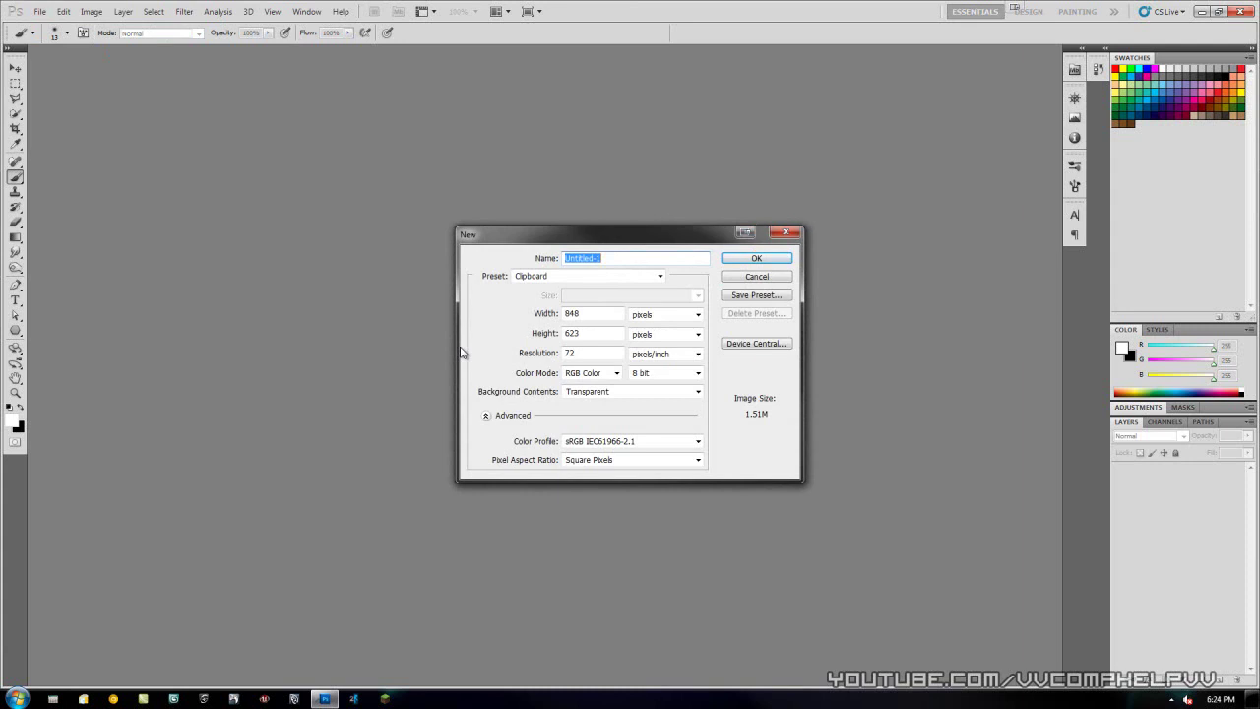
- Create a 1280 × 720 pixel document with a transparent background
{"action": "double_click", "coordinate": [579, 313]}
{"action": "type", "text": "1280"}
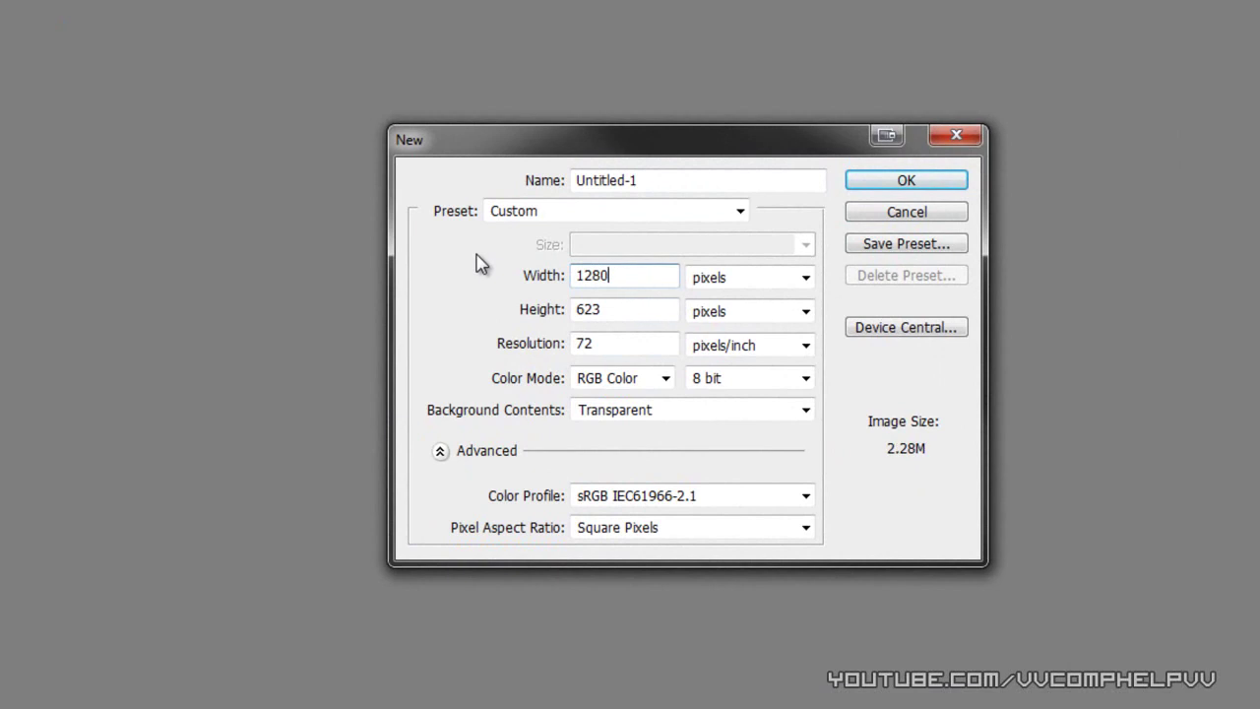
{"action": "double_click", "coordinate": [640, 311]}
{"action": "type", "text": "720"}
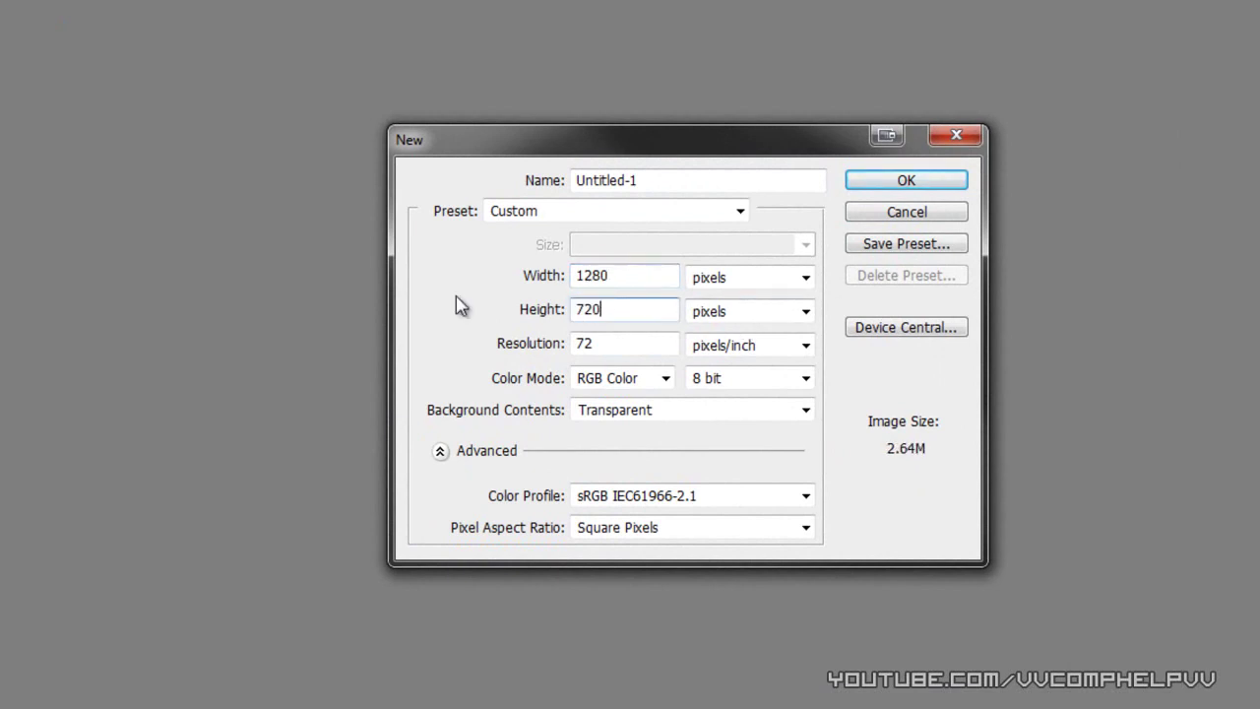
{"action": "left_click", "coordinate": [551, 308]}
{"action": "double_click", "coordinate": [636, 276]}
{"action": "left_click", "coordinate": [669, 309]}
{"action": "left_click", "coordinate": [541, 309]}
{"action": "left_click", "coordinate": [636, 282]}
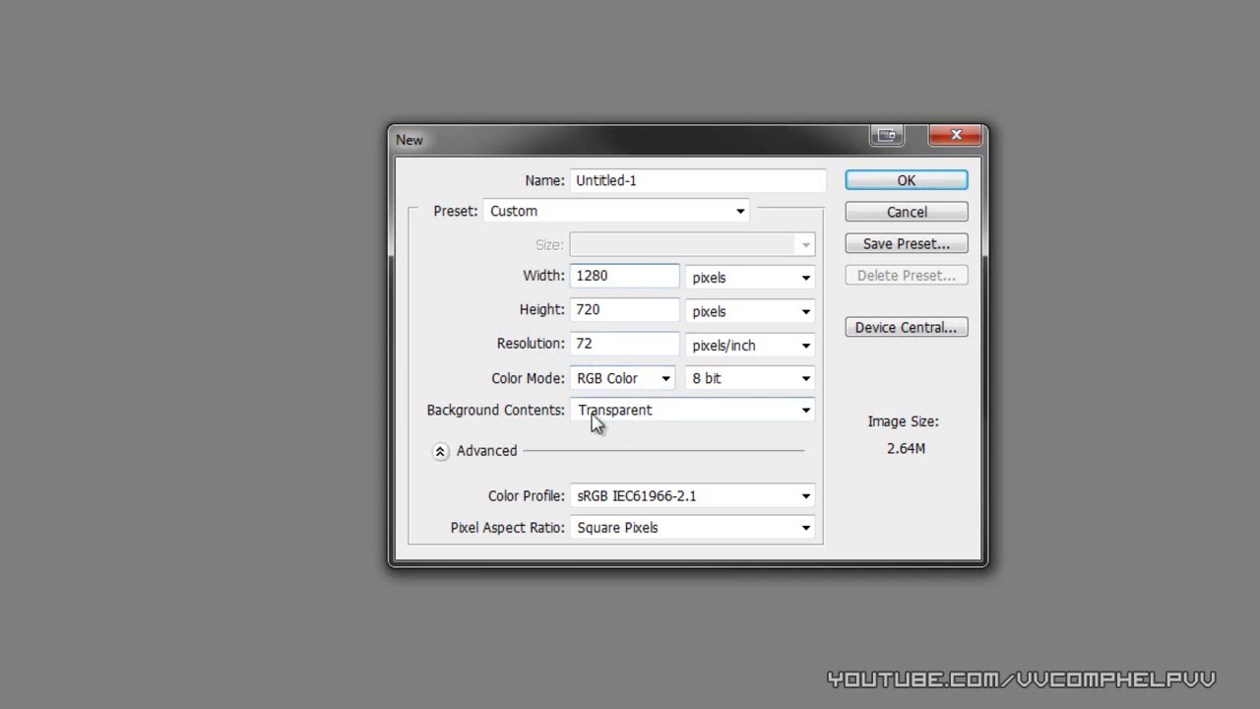
{"action": "left_click", "coordinate": [921, 190]}
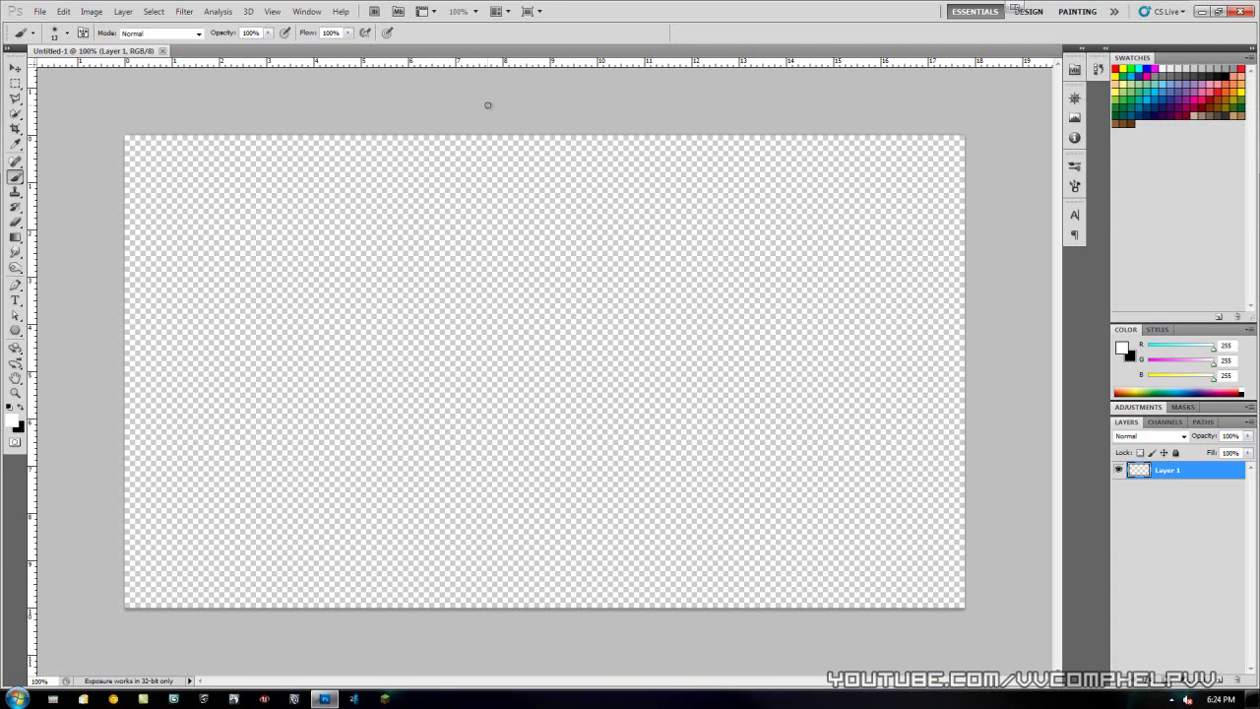
- Place the San Diego sea photo from Use Textures and scale it to fill the canvas
{"action": "left_click", "coordinate": [39, 11]}
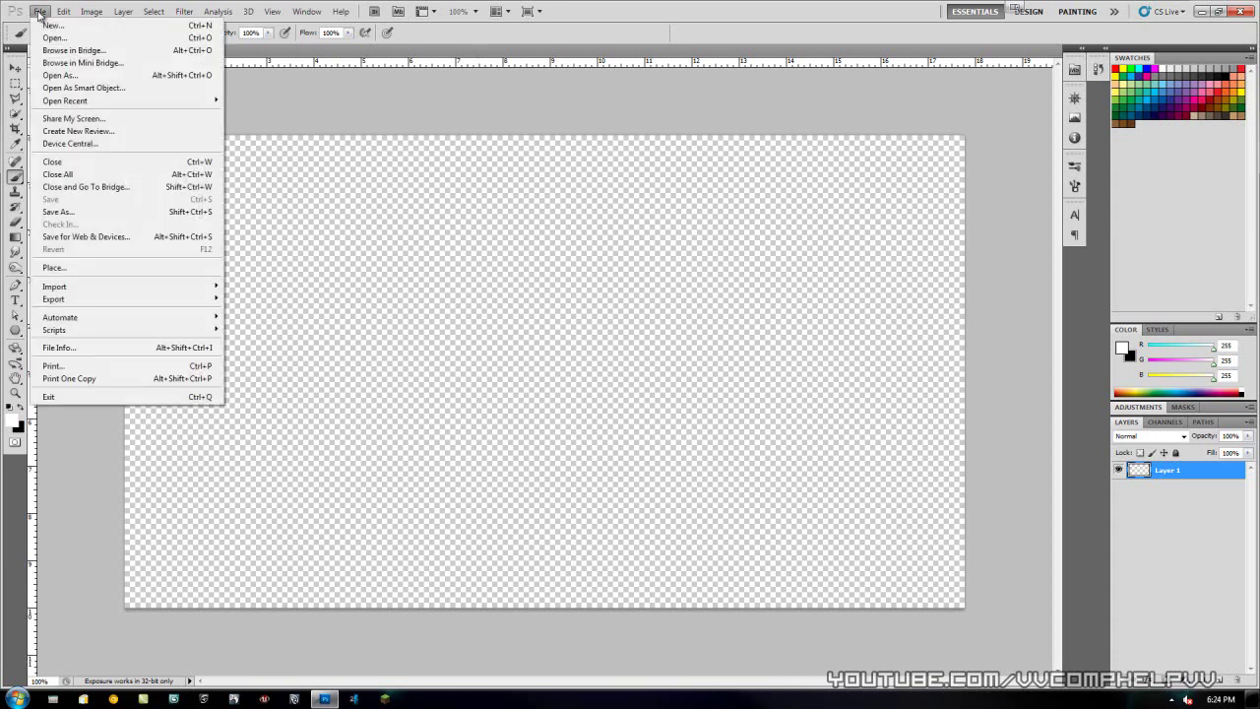
{"action": "left_click", "coordinate": [62, 269]}
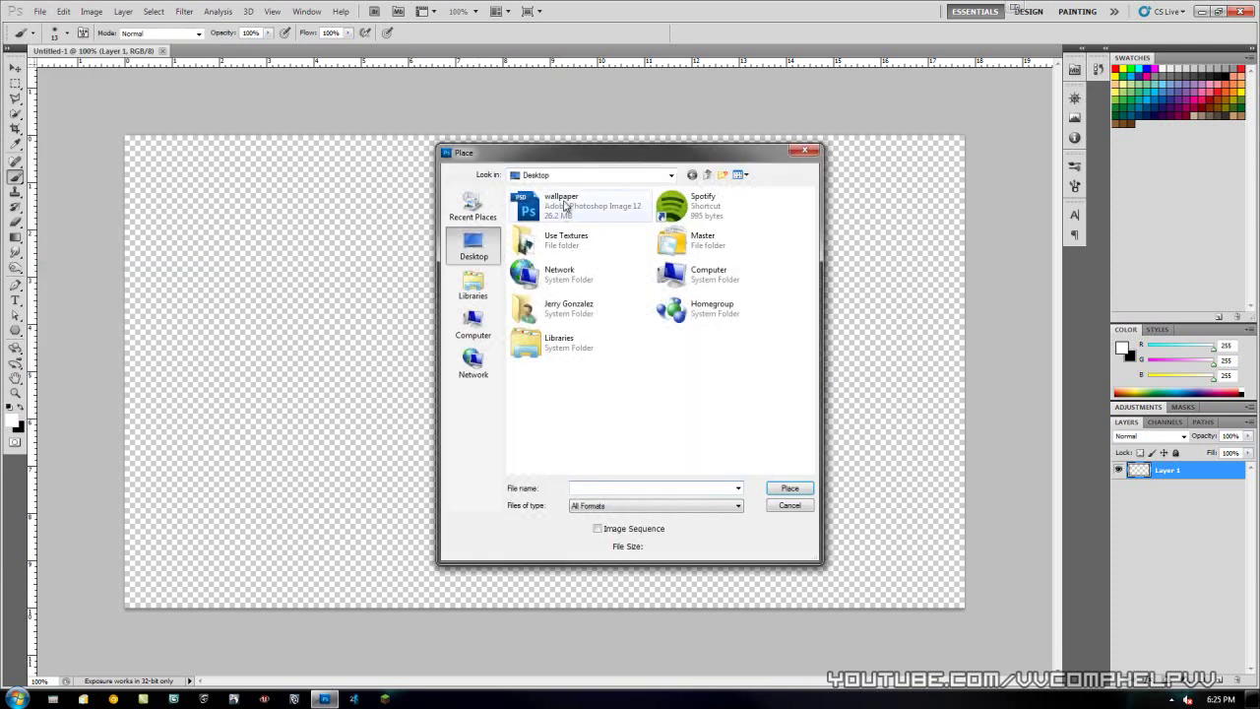
{"action": "double_click", "coordinate": [550, 251]}
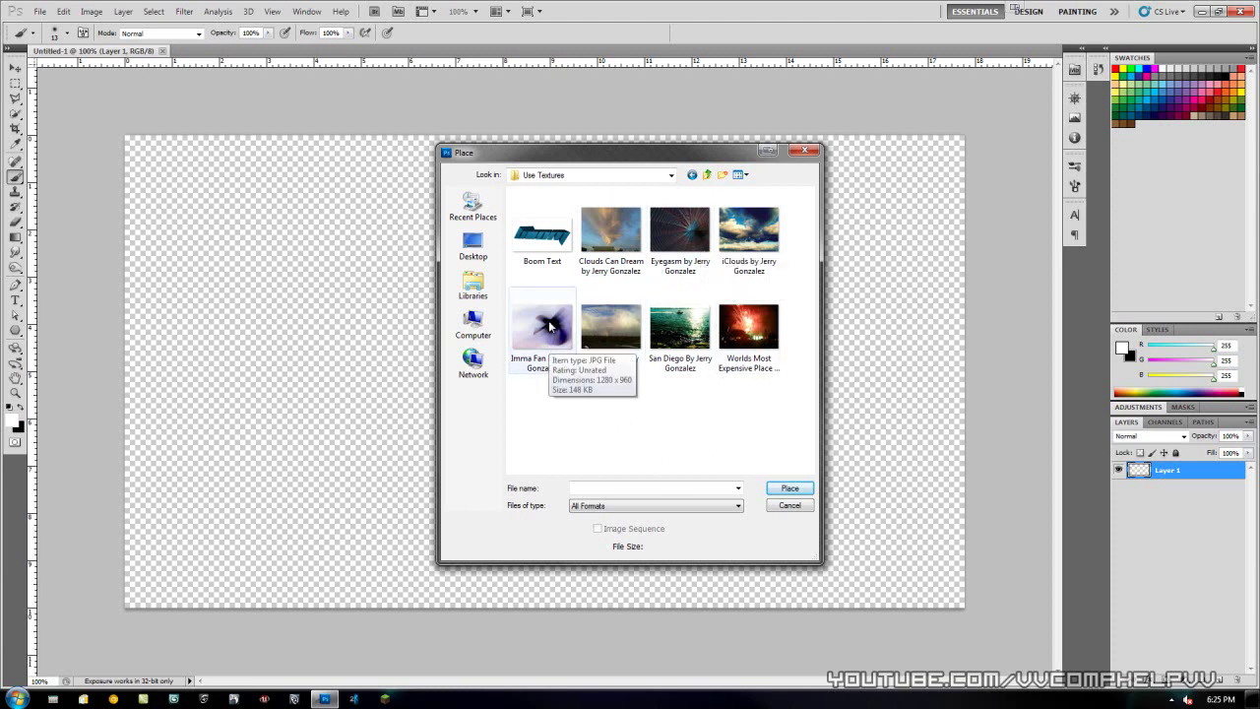
{"action": "double_click", "coordinate": [664, 325]}
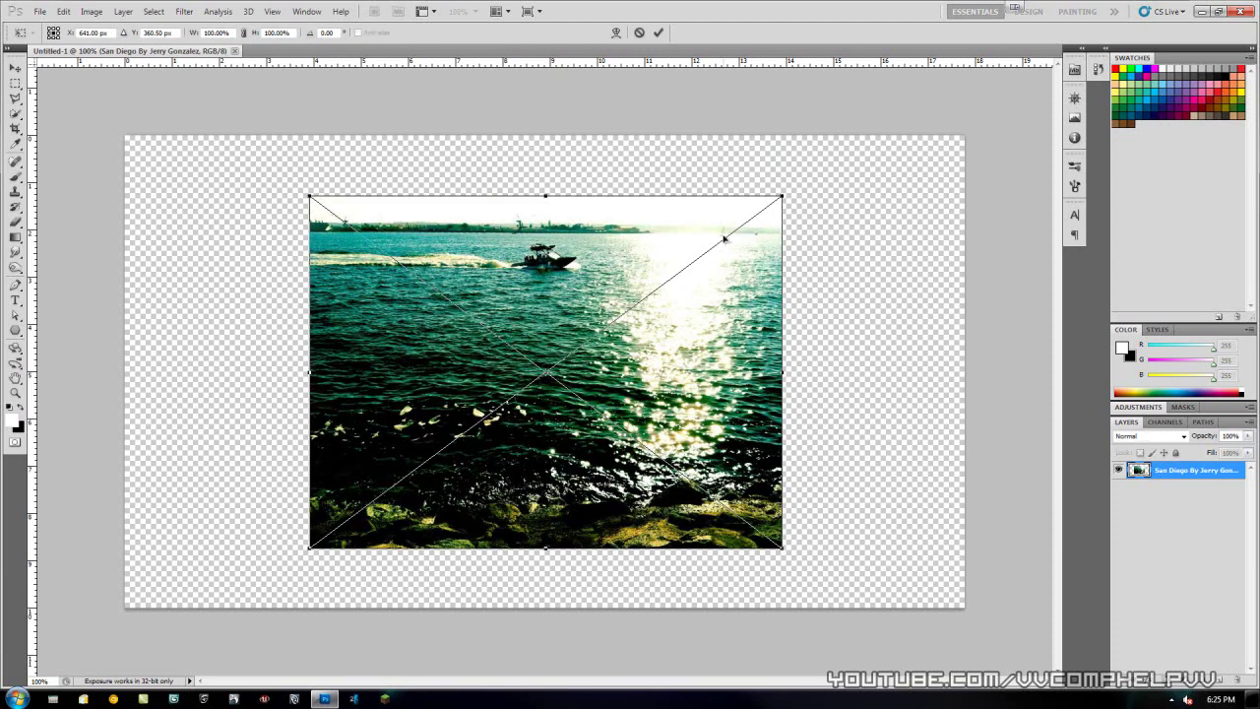
{"action": "left_click_drag", "start_coordinate": [782, 196], "coordinate": [1028, 120]}
{"action": "left_click_drag", "start_coordinate": [827, 162], "coordinate": [960, 50]}
{"action": "left_click_drag", "start_coordinate": [837, 221], "coordinate": [855, 237]}
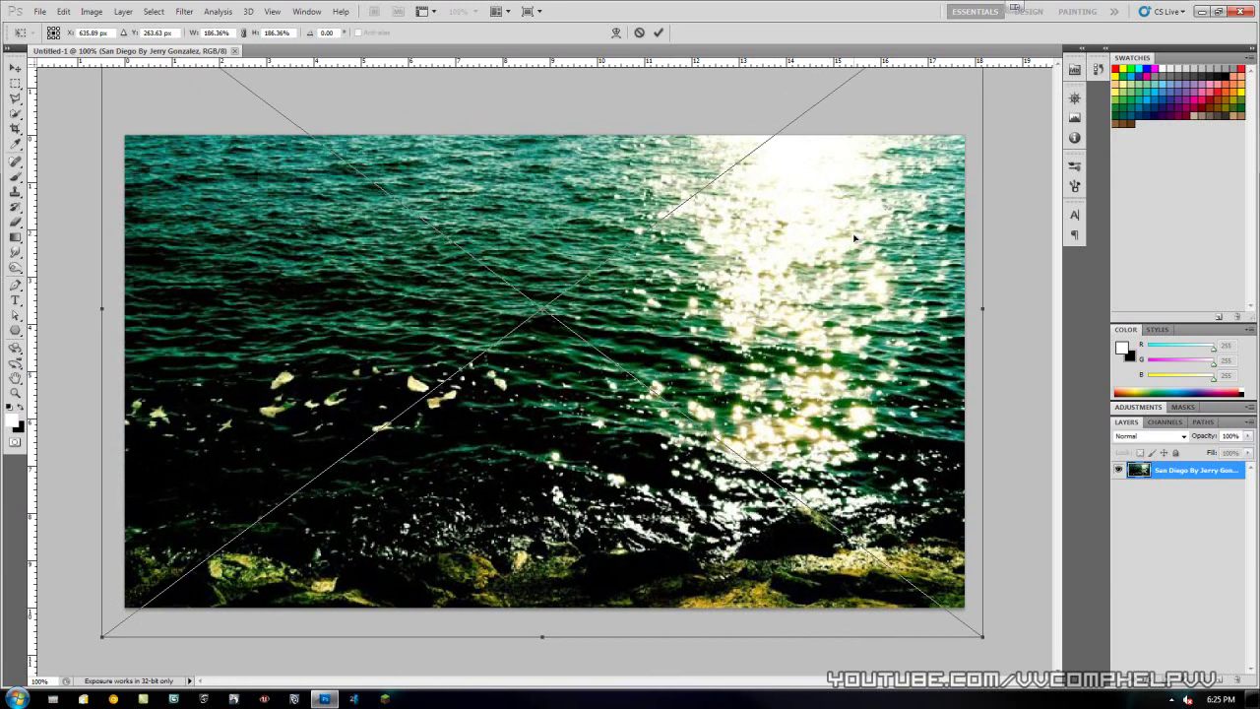
{"action": "left_click", "coordinate": [659, 33]}
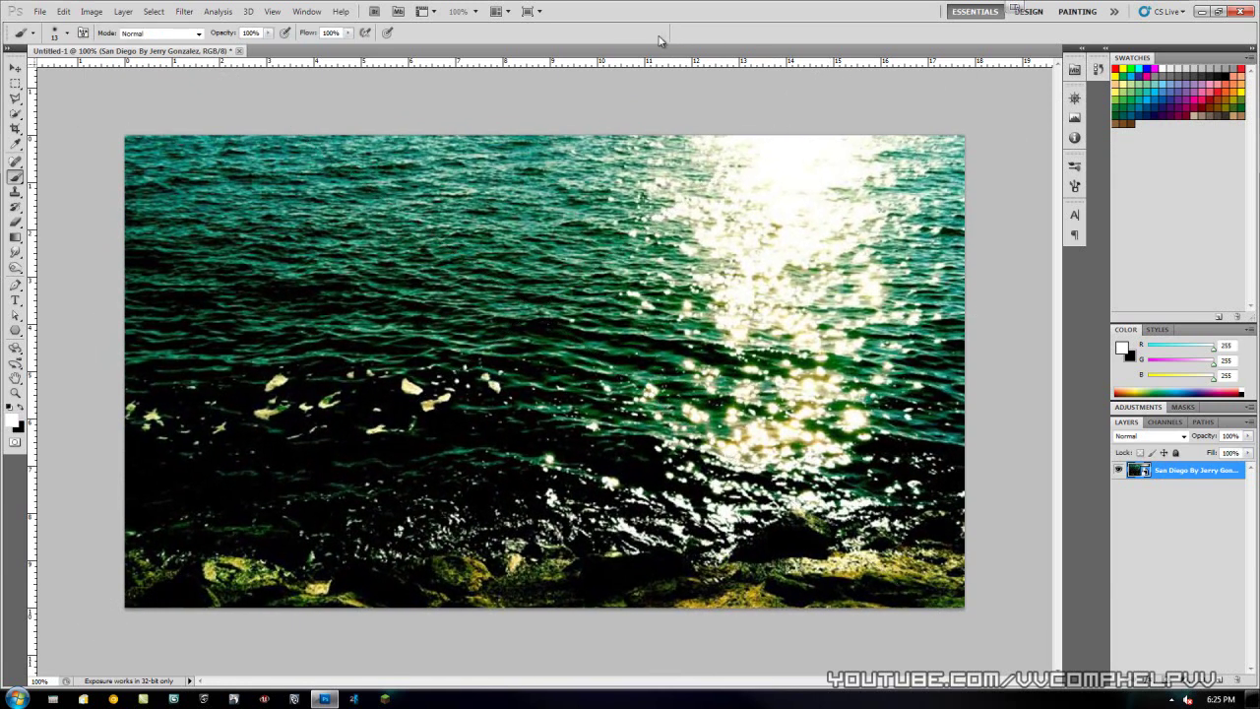
- Rasterize the placed San Diego photo layer
{"action": "key", "text": "alt"}
{"action": "scroll", "coordinate": [650, 369], "scroll_direction": "down", "scroll_amount": 3}
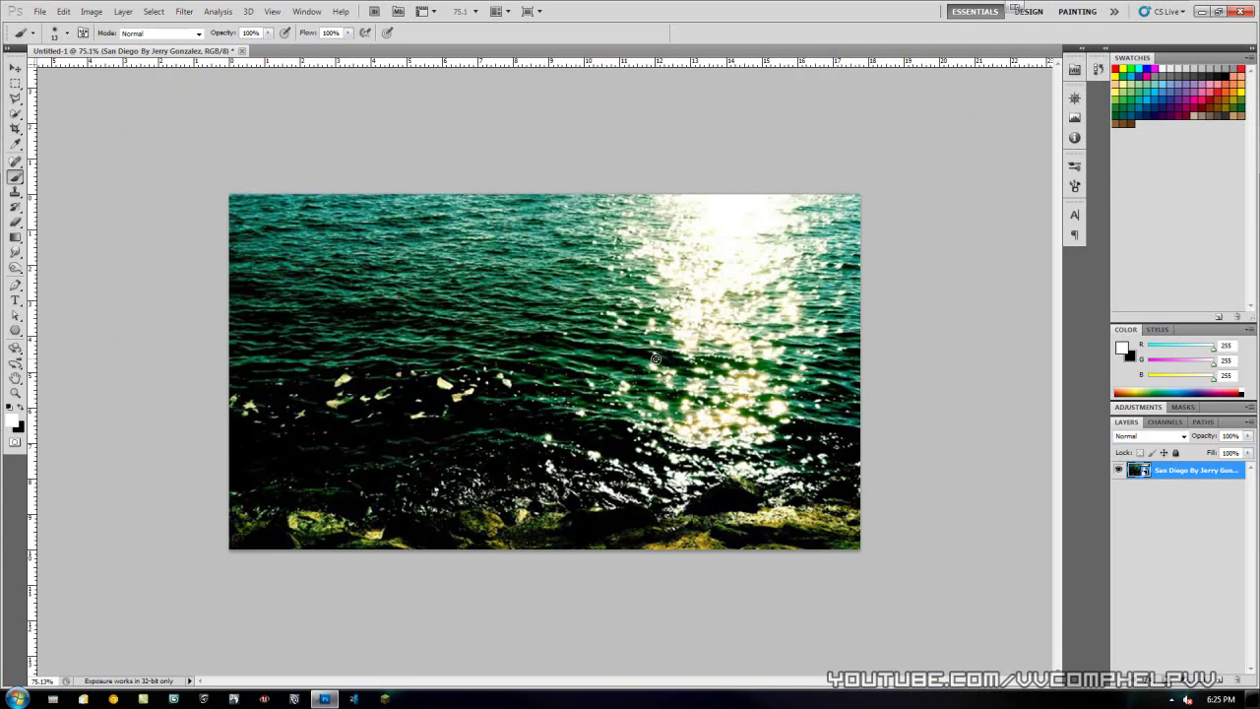
{"action": "scroll", "coordinate": [655, 360], "scroll_direction": "up", "scroll_amount": 1}
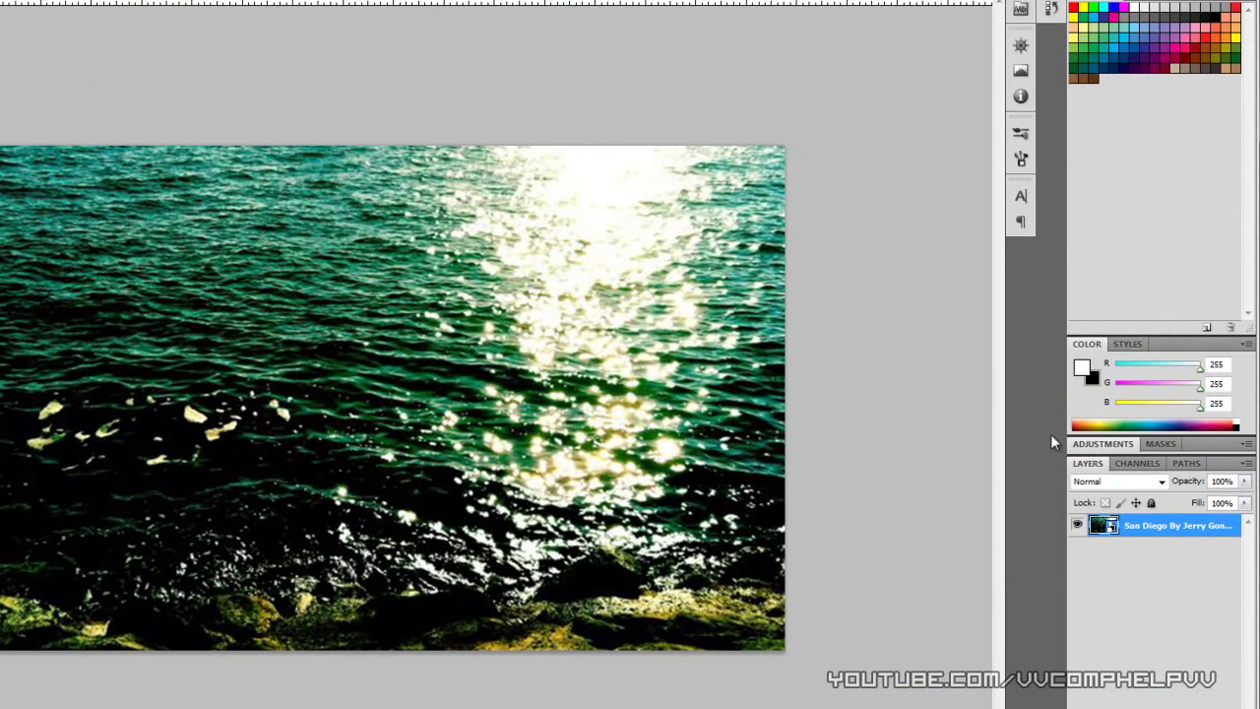
{"action": "right_click", "coordinate": [1154, 527]}
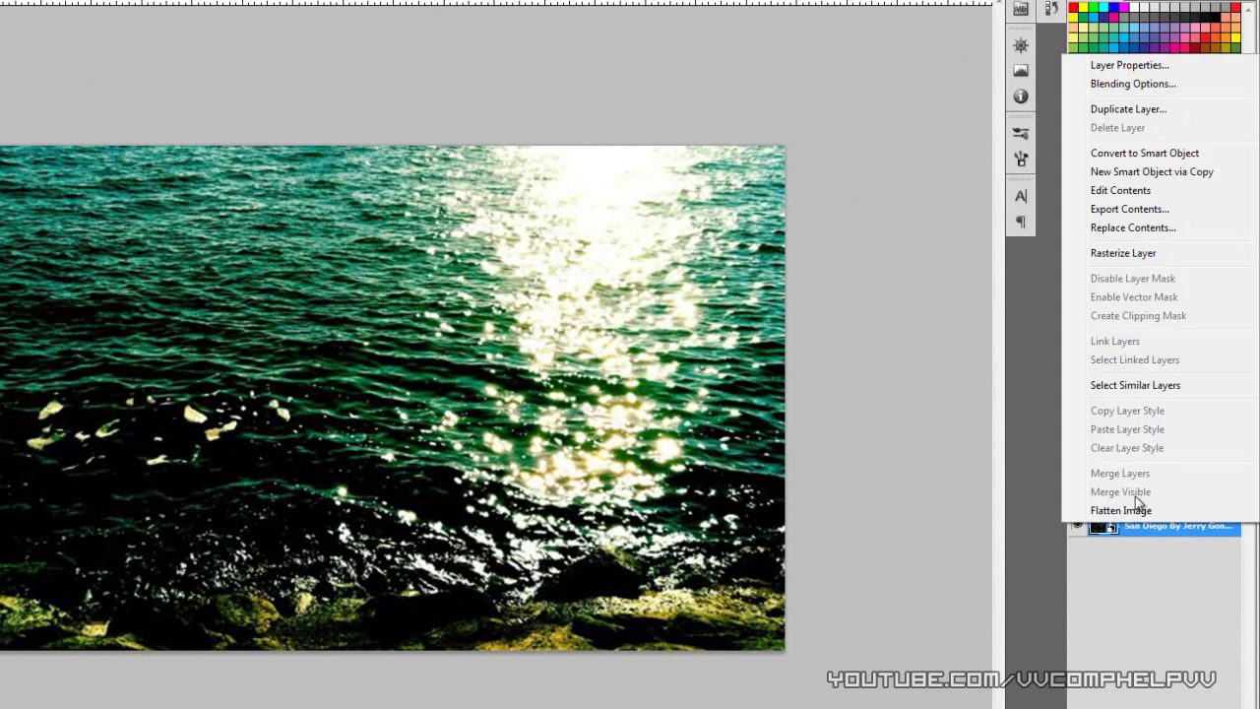
{"action": "left_click", "coordinate": [1142, 258]}
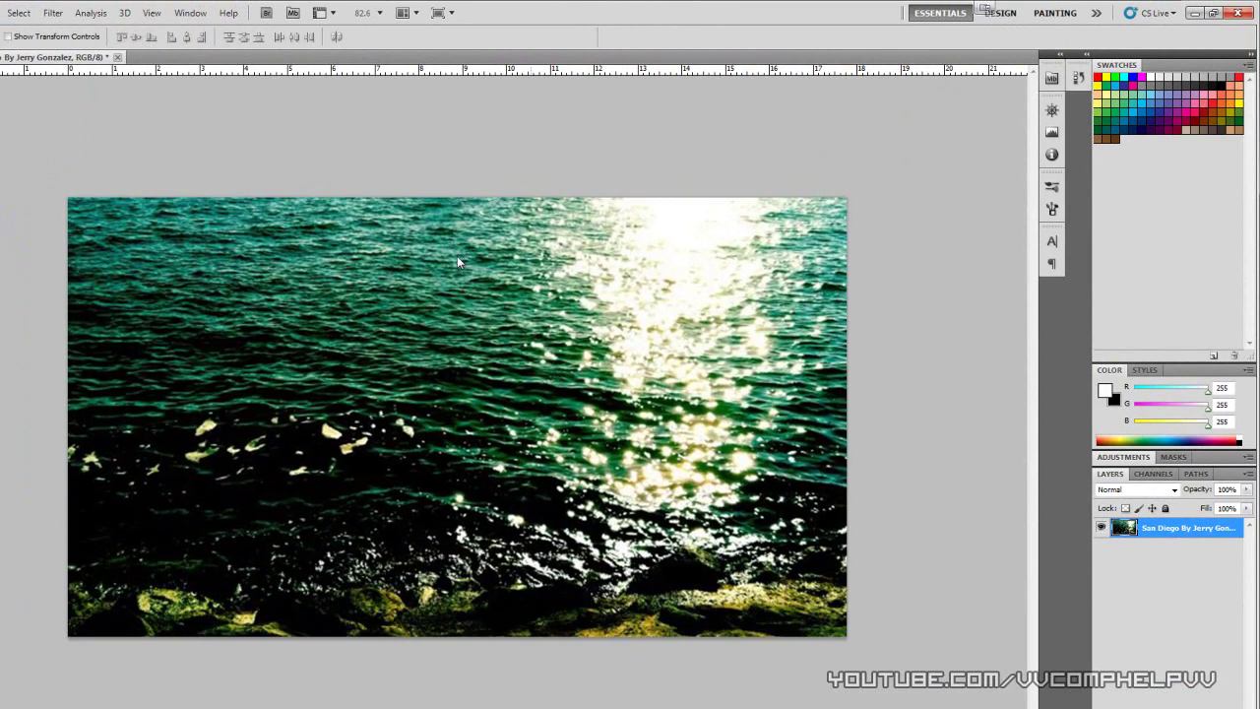
- Apply a Spherize distortion to the sea photo
{"action": "left_click", "coordinate": [50, 14]}
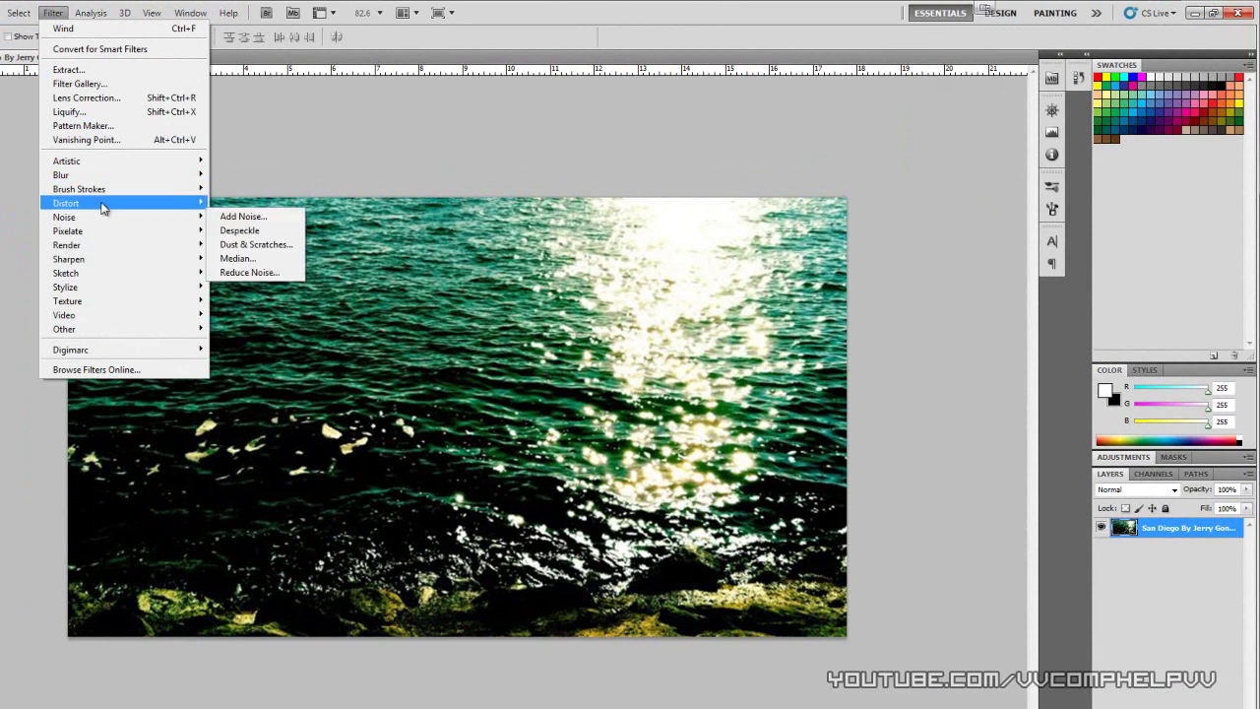
{"action": "mouse_move", "coordinate": [102, 204]}
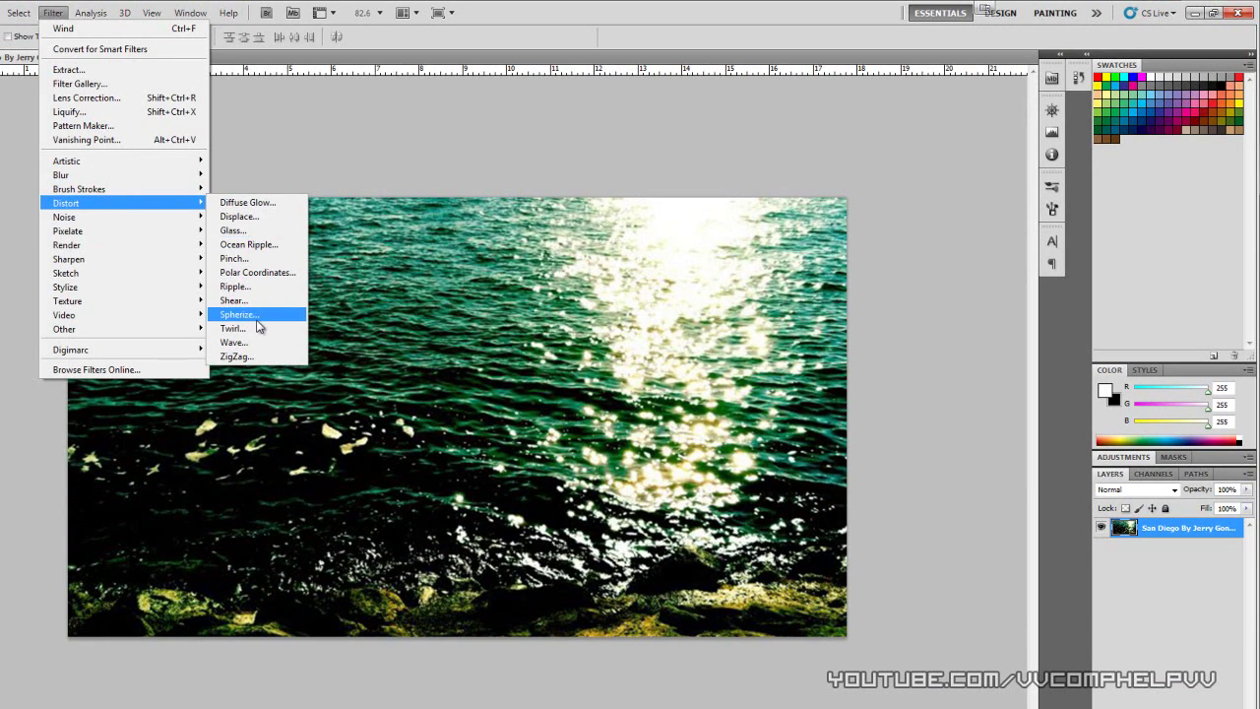
{"action": "left_click", "coordinate": [258, 315]}
{"action": "left_click_drag", "start_coordinate": [558, 364], "coordinate": [536, 364]}
{"action": "left_click", "coordinate": [669, 187]}
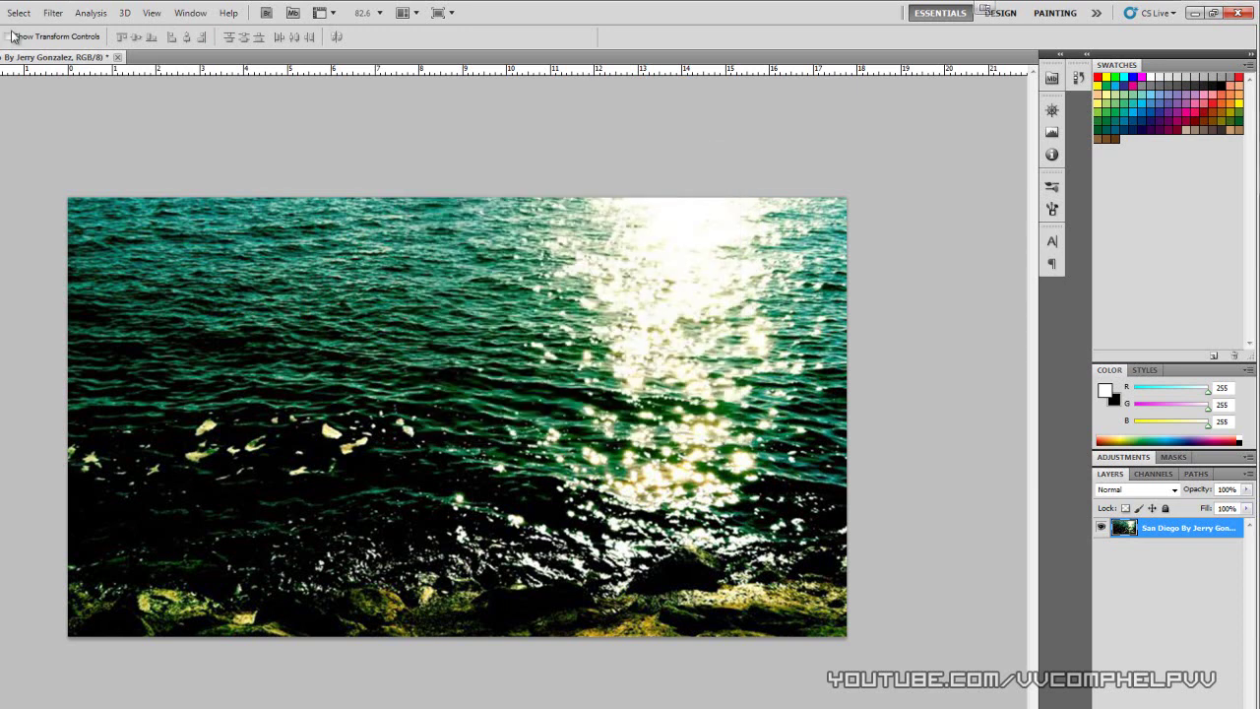
- Apply a rectangular-to-polar Polar Coordinates swirl and nudge the result slightly
{"action": "left_click", "coordinate": [53, 13]}
{"action": "mouse_move", "coordinate": [100, 205]}
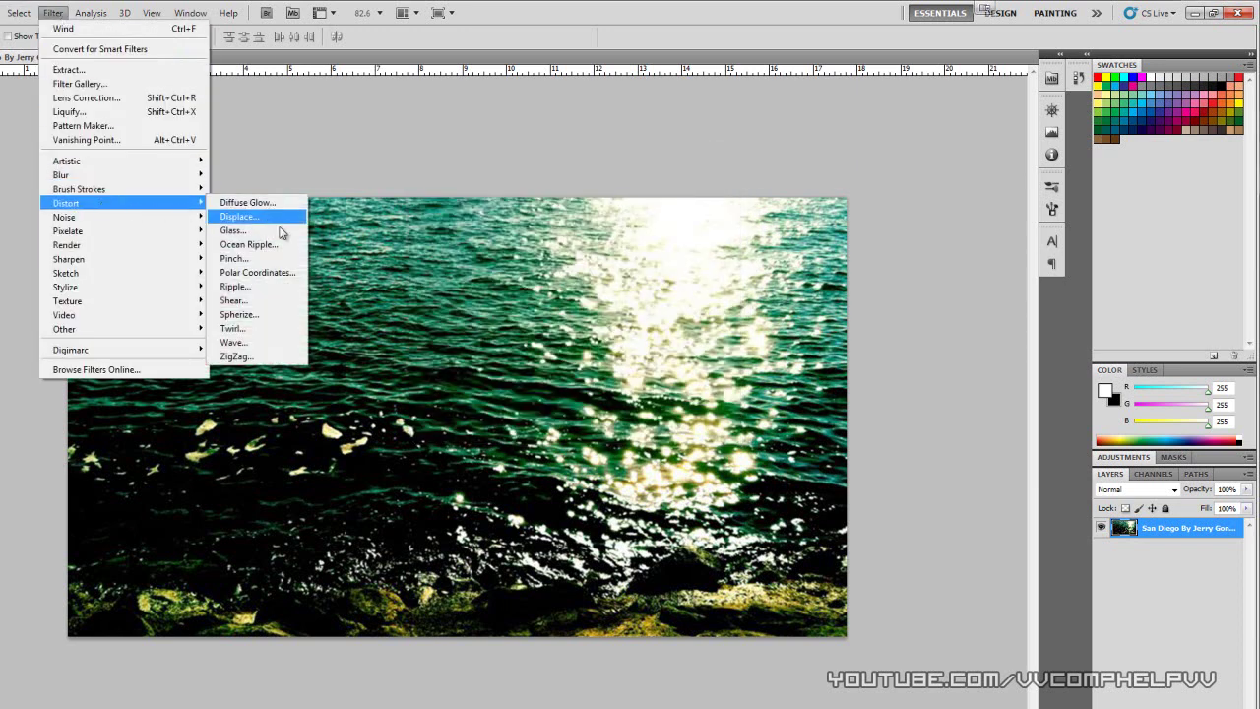
{"action": "left_click", "coordinate": [286, 274]}
{"action": "left_click_drag", "start_coordinate": [829, 284], "coordinate": [830, 258]}
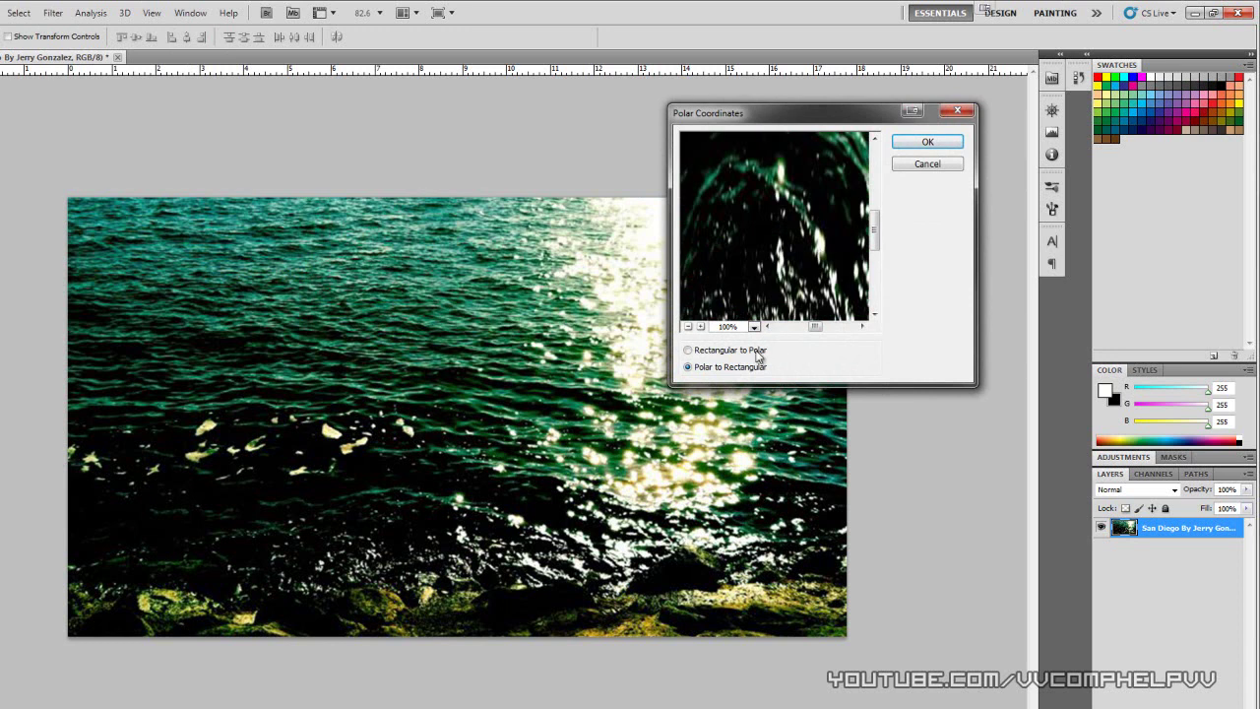
{"action": "left_click", "coordinate": [754, 326]}
{"action": "left_click", "coordinate": [741, 119]}
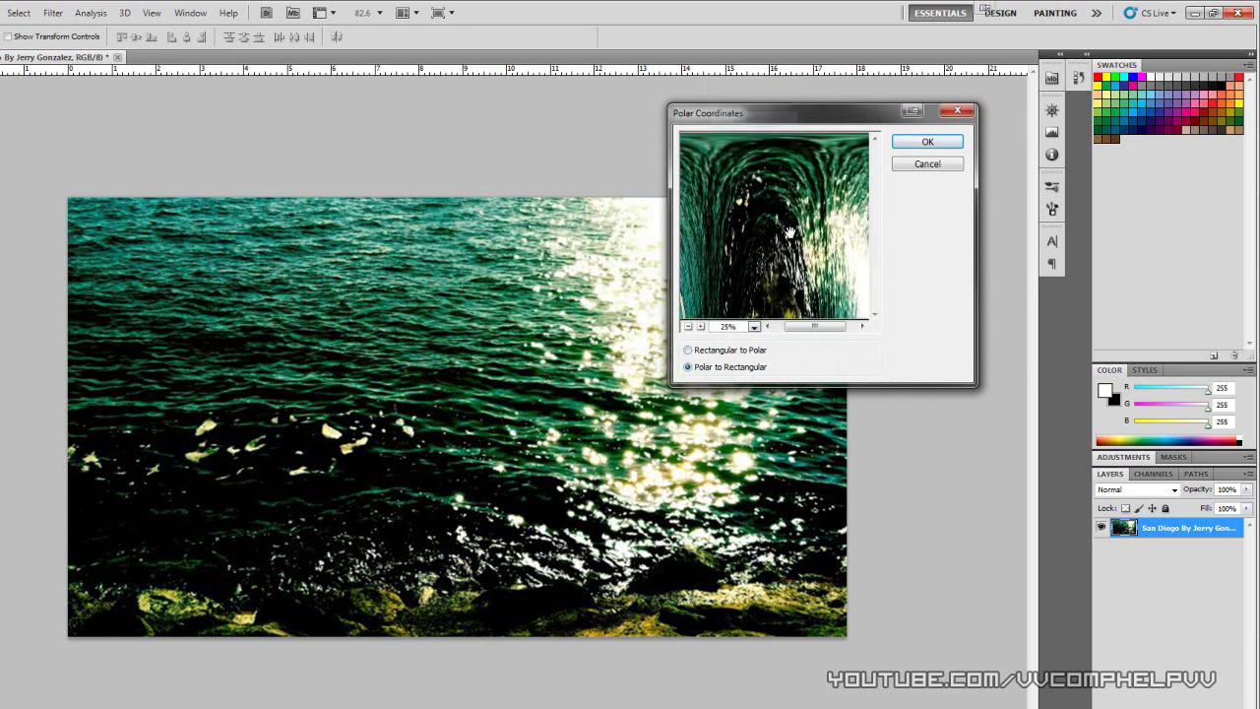
{"action": "left_click", "coordinate": [732, 353]}
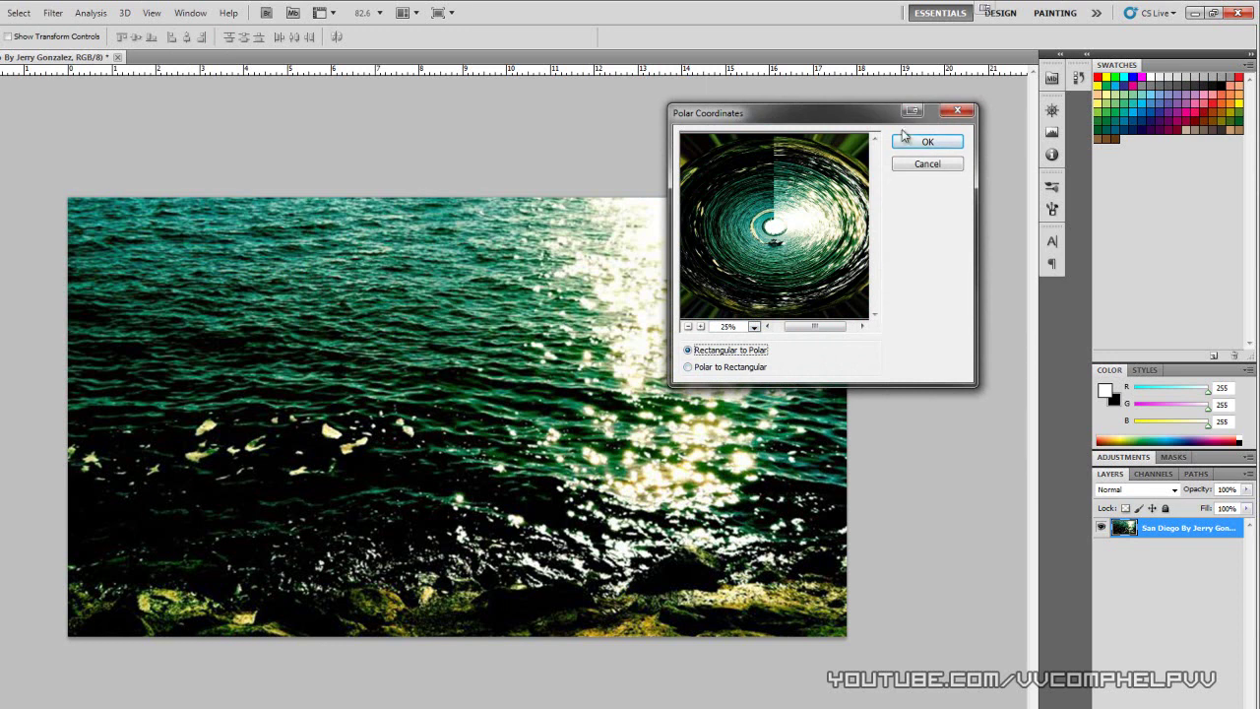
{"action": "left_click", "coordinate": [903, 139]}
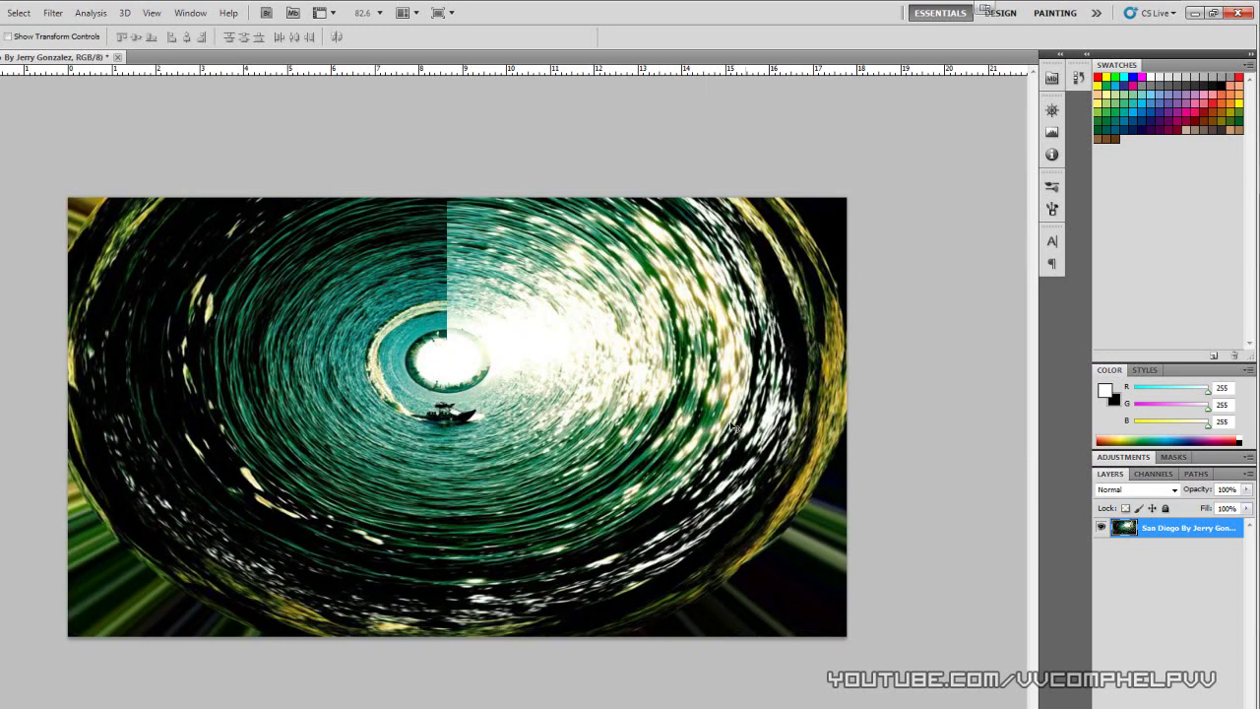
{"action": "left_click_drag", "start_coordinate": [459, 417], "coordinate": [468, 477]}
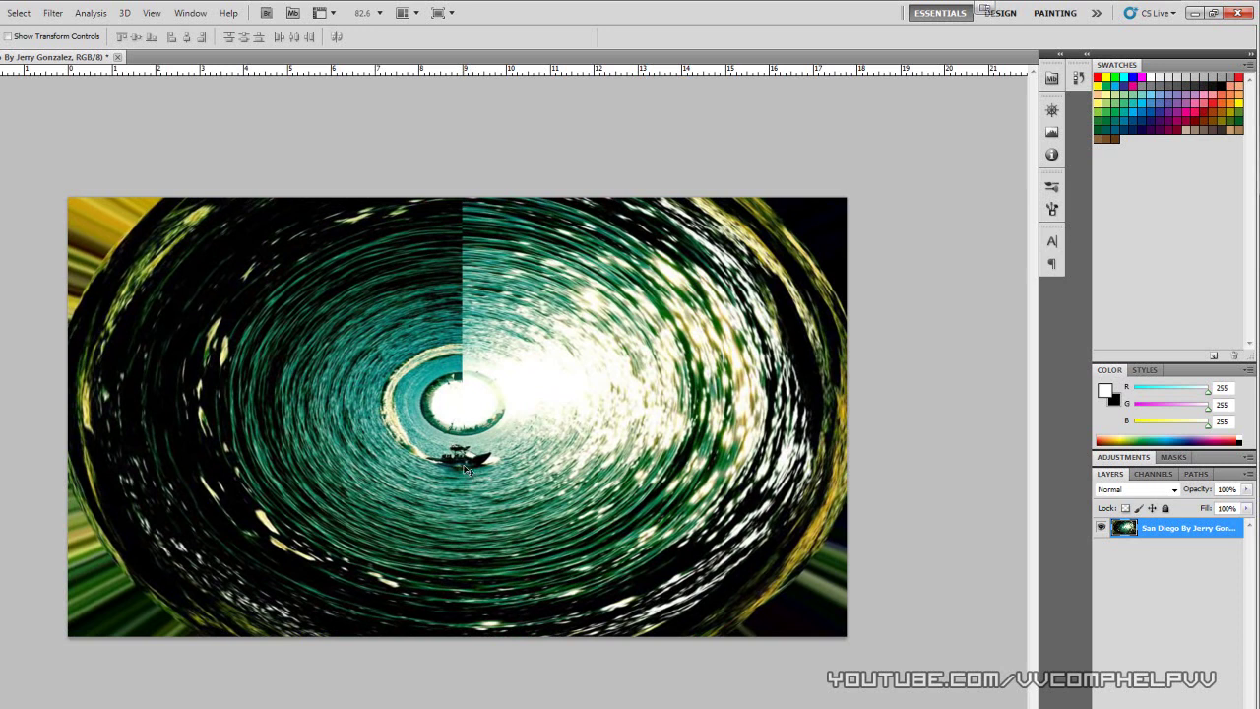
{"action": "scroll", "coordinate": [529, 438], "scroll_direction": "up", "scroll_amount": 3}
{"action": "scroll", "coordinate": [529, 438], "scroll_direction": "down", "scroll_amount": 2}
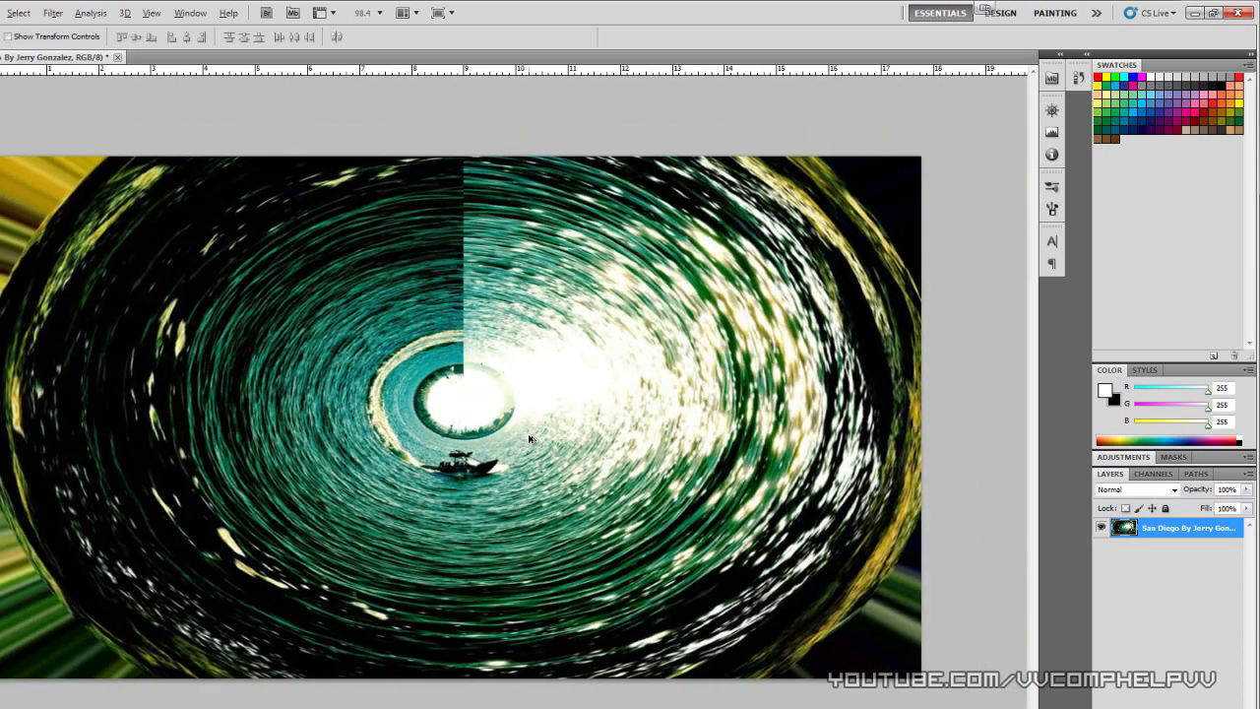
{"action": "left_click_drag", "start_coordinate": [616, 459], "coordinate": [604, 475]}
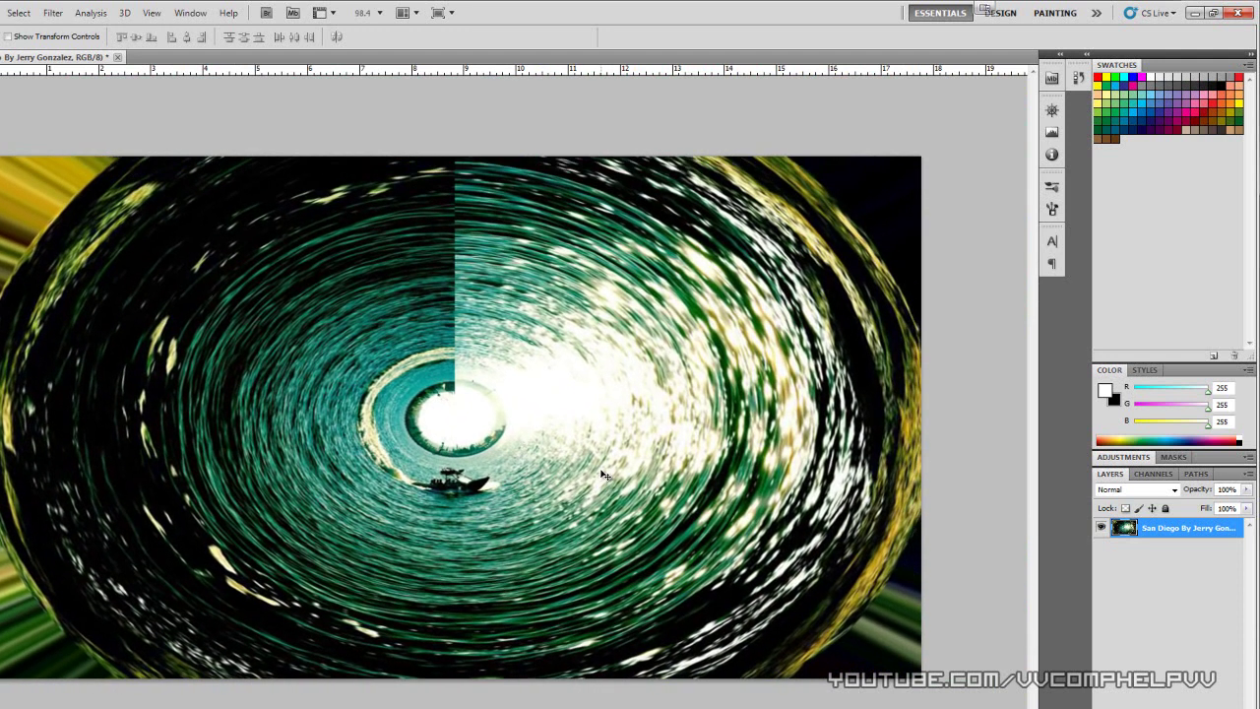
- Revert to the plain sea photo and duplicate the San Diego layer
{"action": "key", "text": "ctrl+alt+z"}
{"action": "key", "text": "ctrl+alt+z"}
{"action": "key", "text": "ctrl+alt+z"}
{"action": "key", "text": "ctrl+alt+z"}
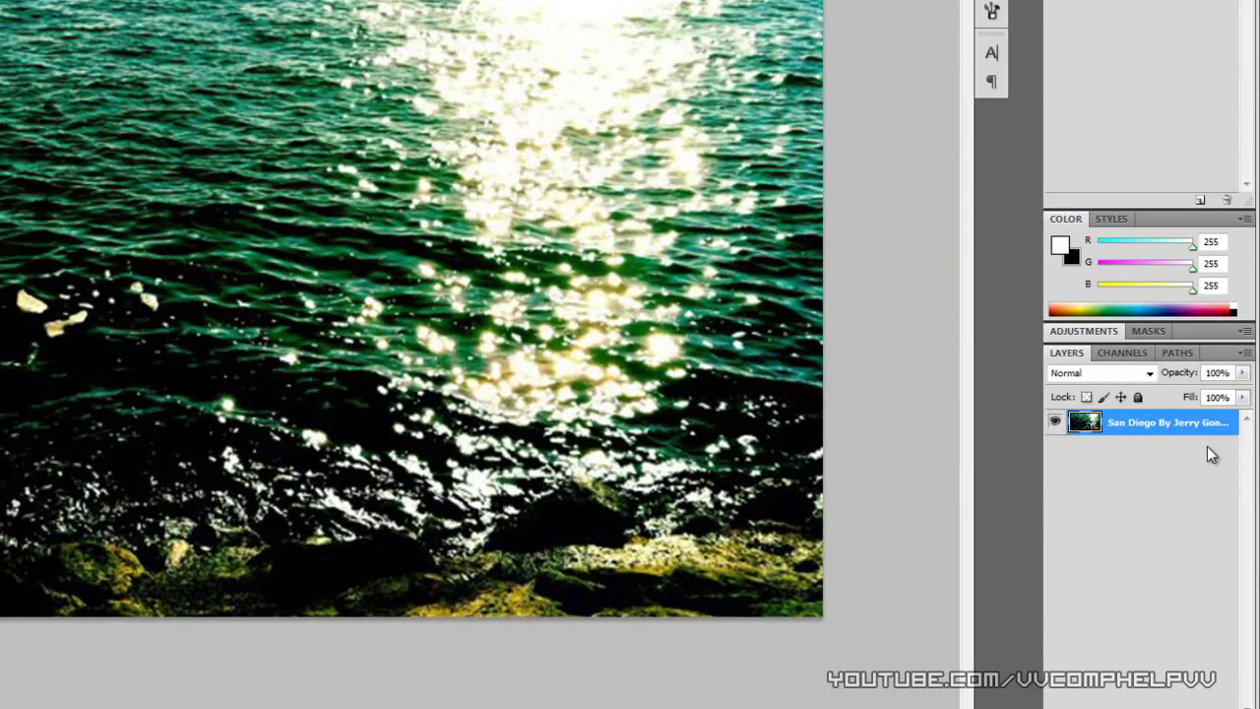
{"action": "left_click_drag", "start_coordinate": [1190, 528], "coordinate": [1214, 707]}
{"action": "left_click_drag", "start_coordinate": [1177, 647], "coordinate": [1172, 646]}
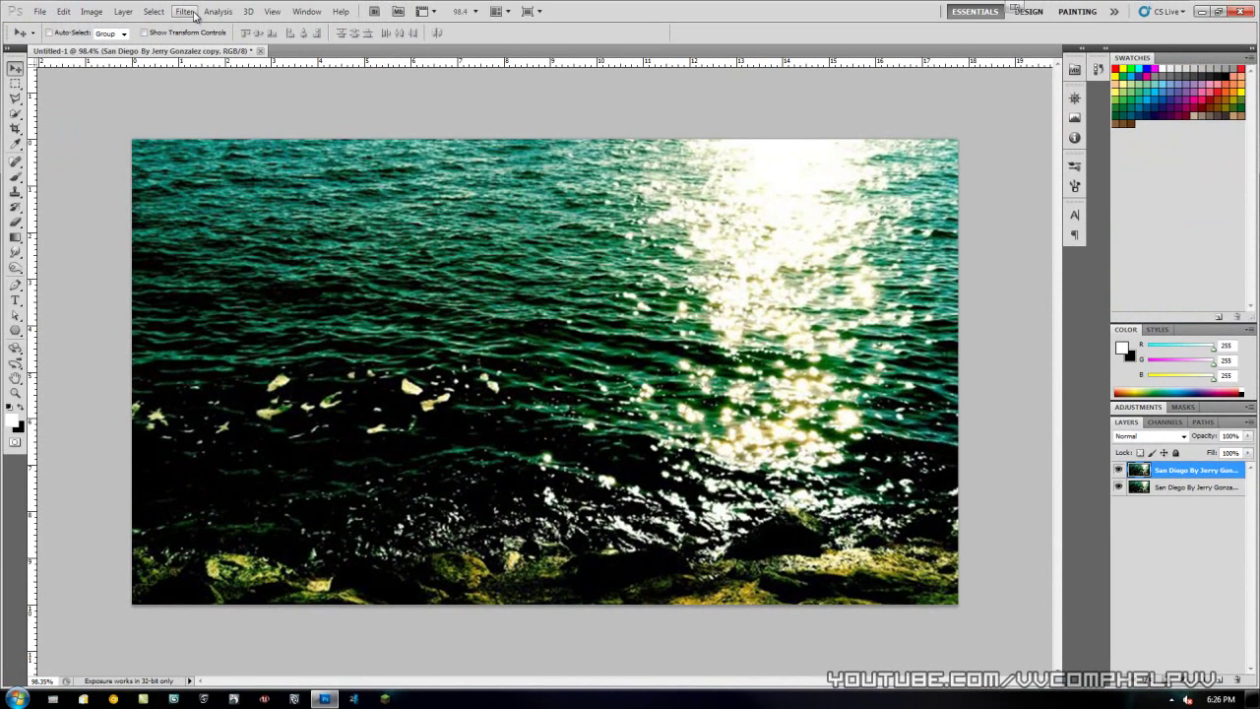
- Apply the Polar Coordinates swirl to the San Diego copy layer
{"action": "left_click", "coordinate": [185, 11]}
{"action": "mouse_move", "coordinate": [253, 181]}
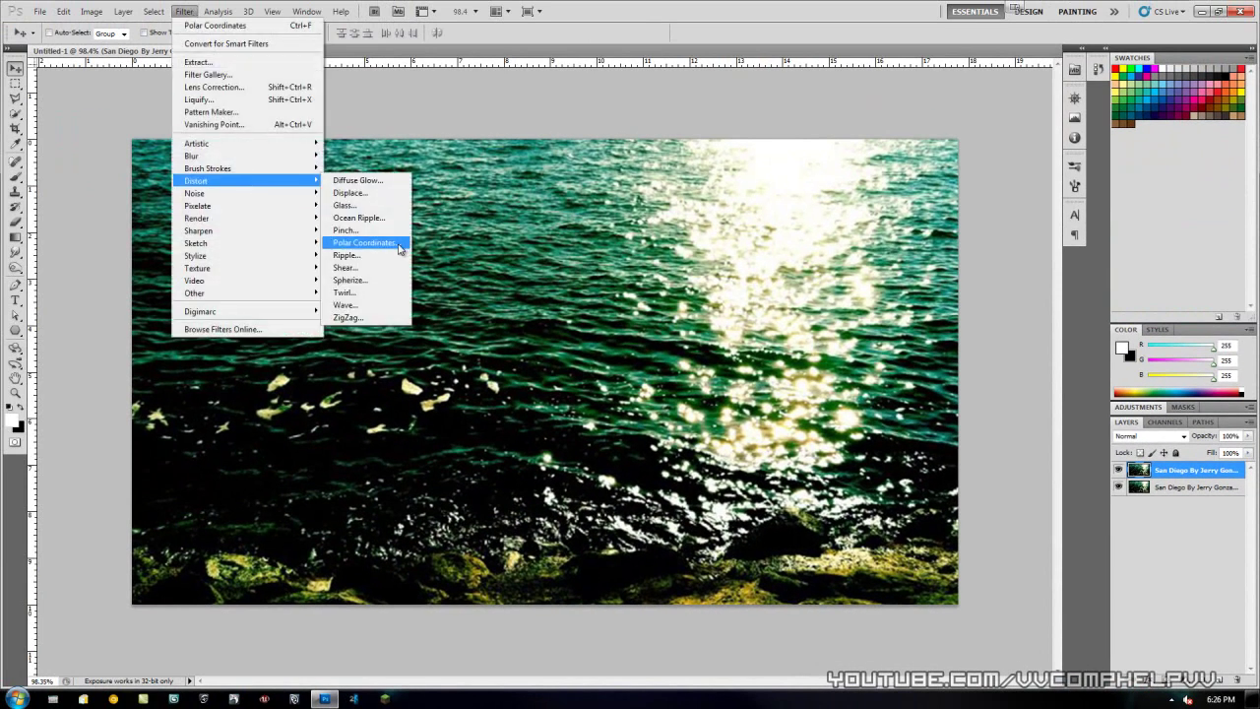
{"action": "left_click", "coordinate": [400, 244]}
{"action": "left_click", "coordinate": [960, 127]}
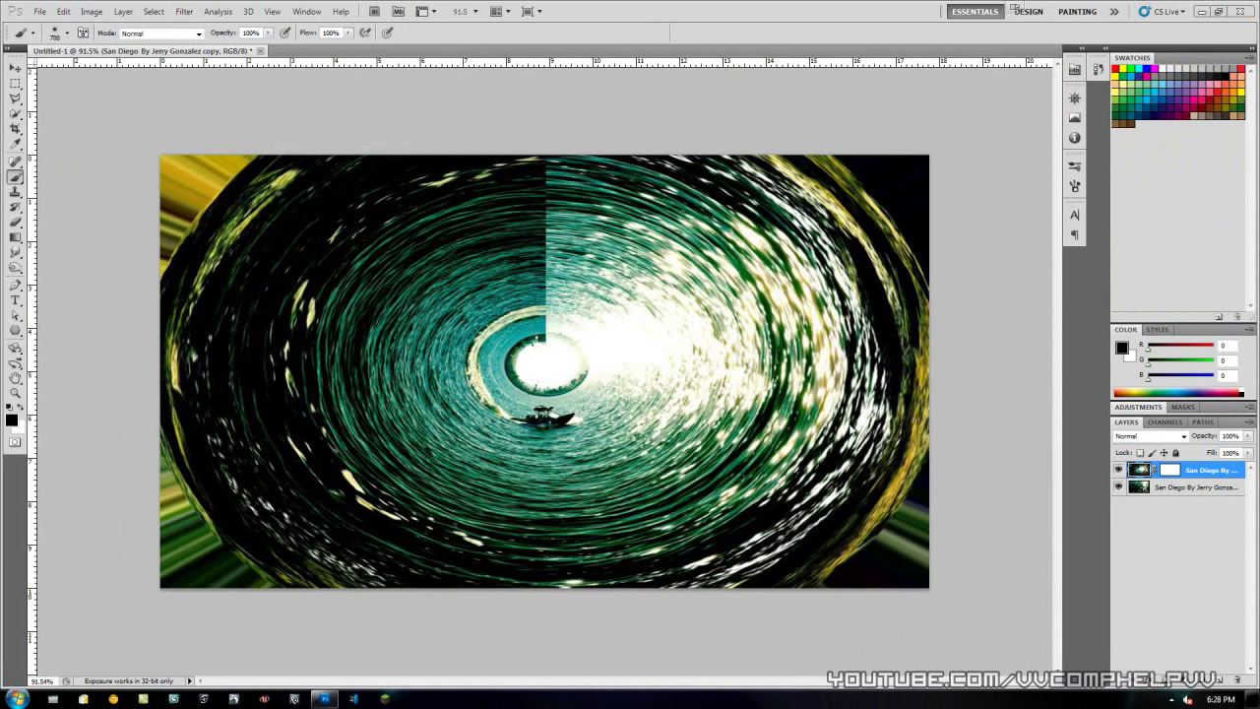
- Paint on the copy's mask to hide the bright swirl centre and boat
{"action": "left_click", "coordinate": [1170, 470]}
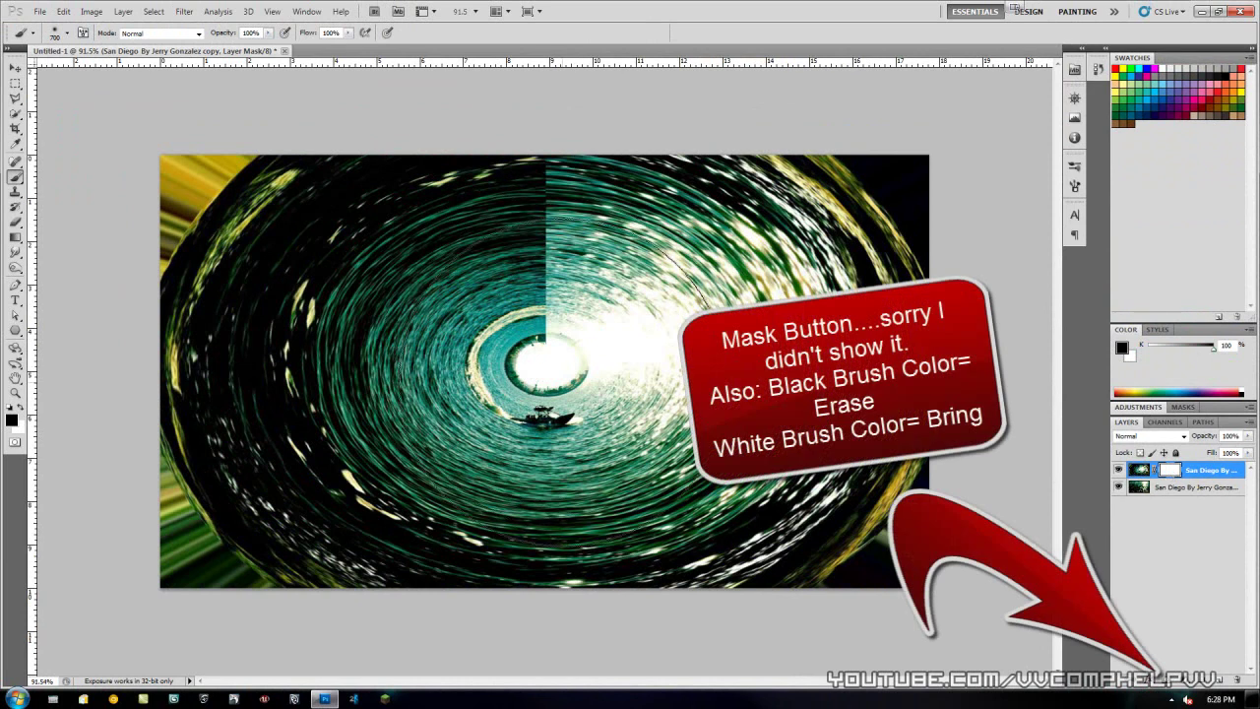
{"action": "left_click", "coordinate": [551, 369]}
{"action": "mouse_move", "coordinate": [551, 369]}
{"action": "left_mouse_down"}
{"action": "mouse_move", "coordinate": [531, 374]}
{"action": "mouse_move", "coordinate": [590, 325]}
{"action": "mouse_move", "coordinate": [571, 295]}
{"action": "mouse_move", "coordinate": [512, 374]}
{"action": "mouse_move", "coordinate": [443, 388]}
{"action": "left_mouse_up"}
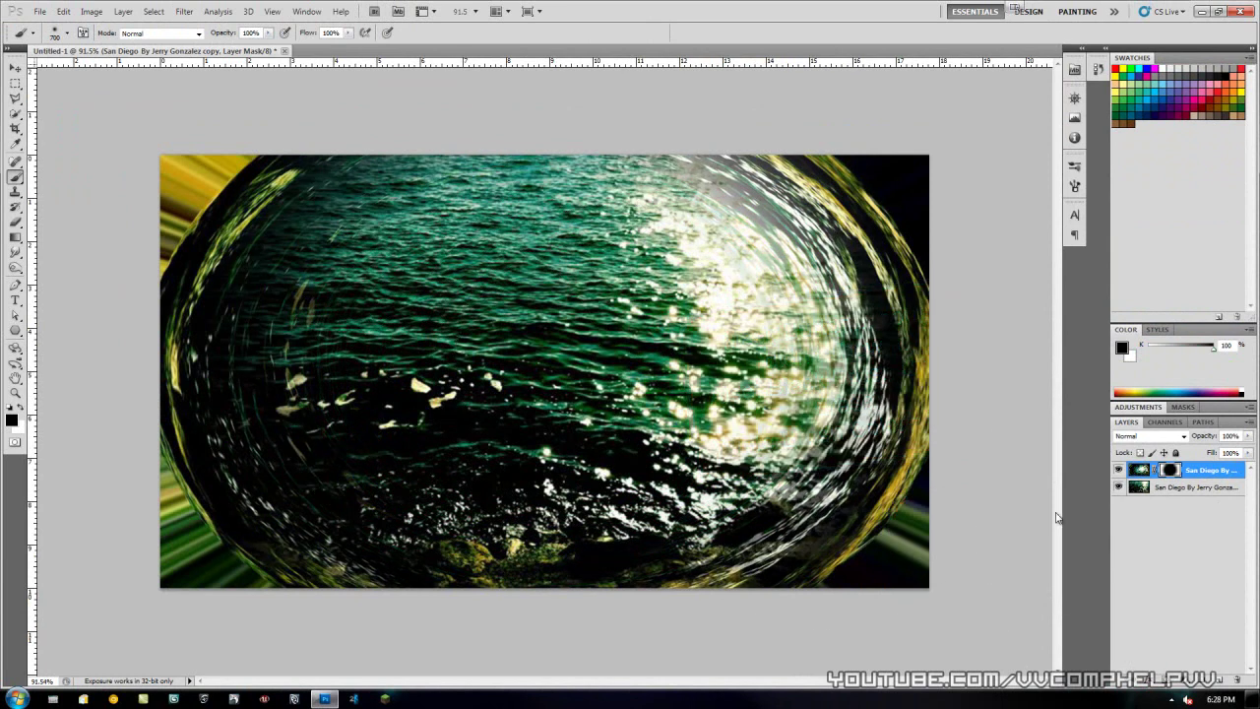
- Crystallize the bottom sea layer with a cell size of about 47
{"action": "left_click", "coordinate": [1160, 485]}
{"action": "left_click", "coordinate": [184, 11]}
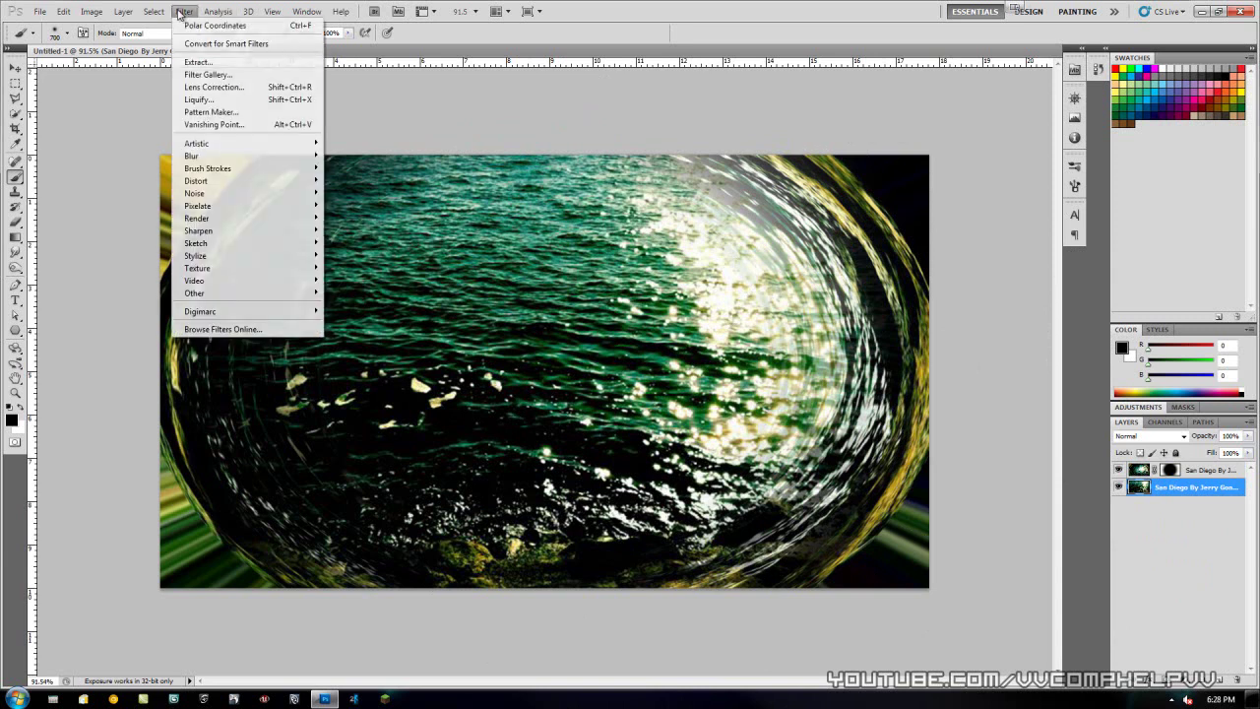
{"action": "mouse_move", "coordinate": [235, 209]}
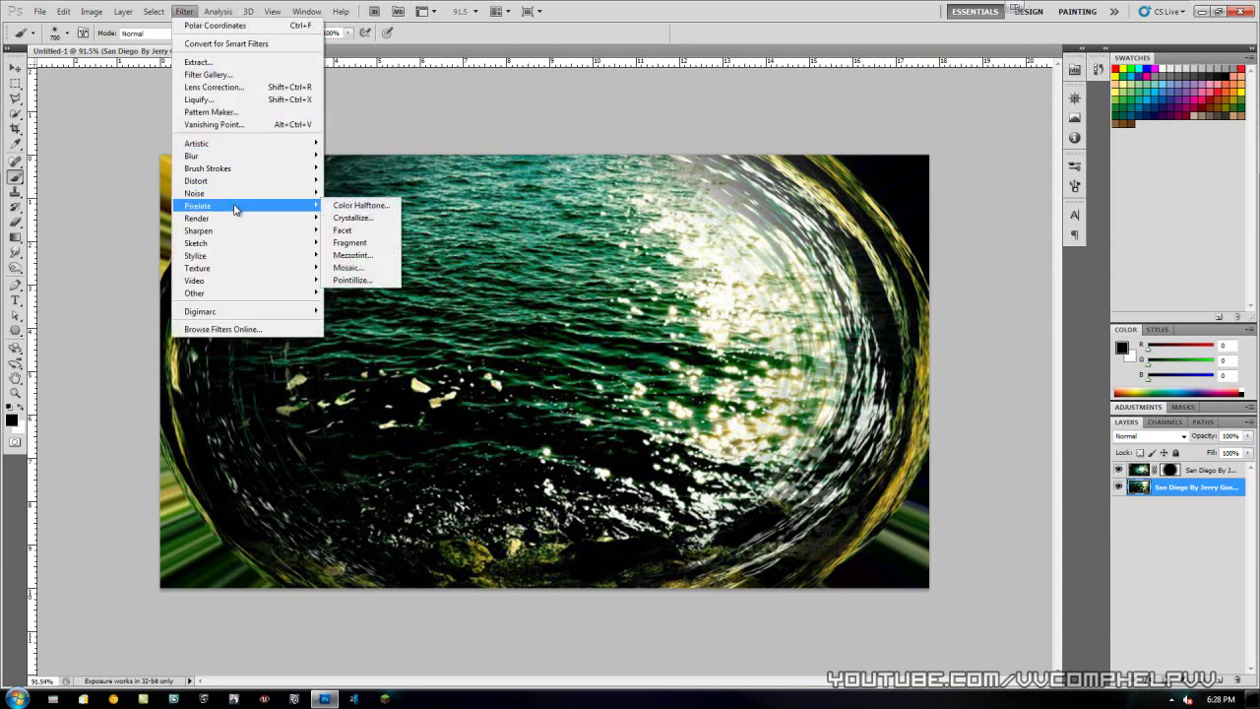
{"action": "left_click", "coordinate": [374, 217]}
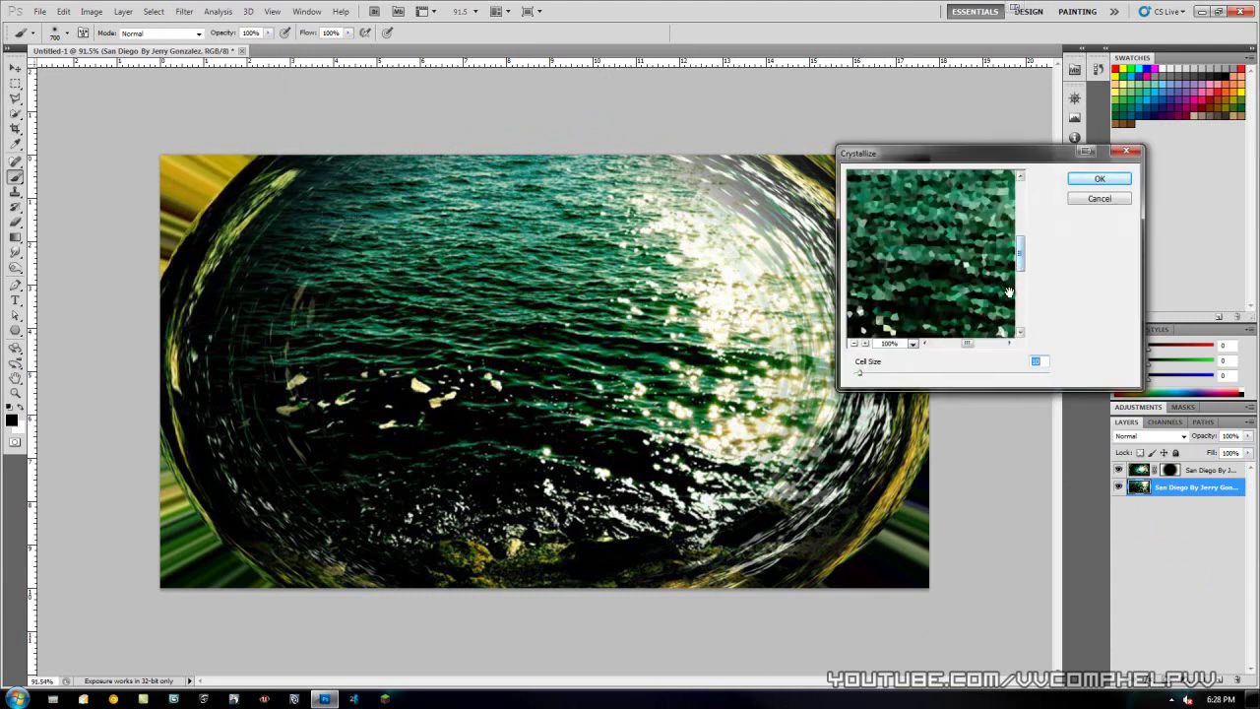
{"action": "left_click", "coordinate": [913, 344]}
{"action": "left_click", "coordinate": [908, 165]}
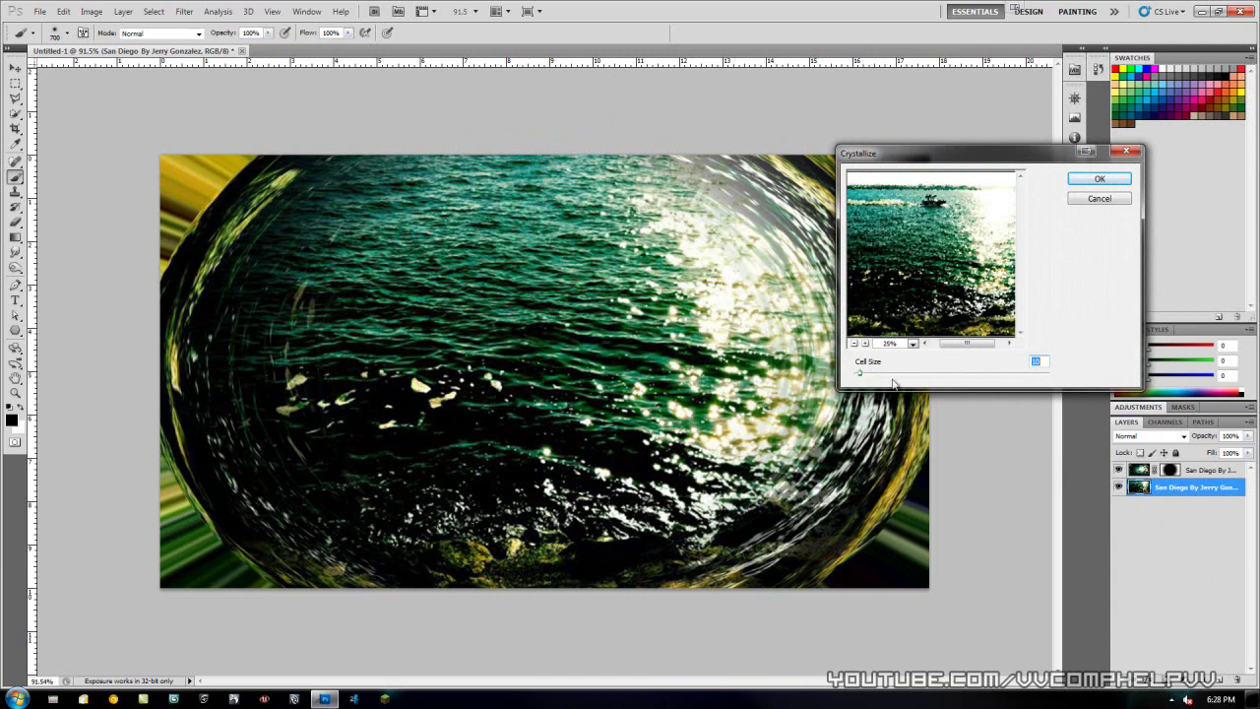
{"action": "mouse_move", "coordinate": [861, 374]}
{"action": "left_mouse_down"}
{"action": "mouse_move", "coordinate": [903, 374]}
{"action": "mouse_move", "coordinate": [884, 373]}
{"action": "left_mouse_up"}
{"action": "left_click", "coordinate": [1099, 178]}
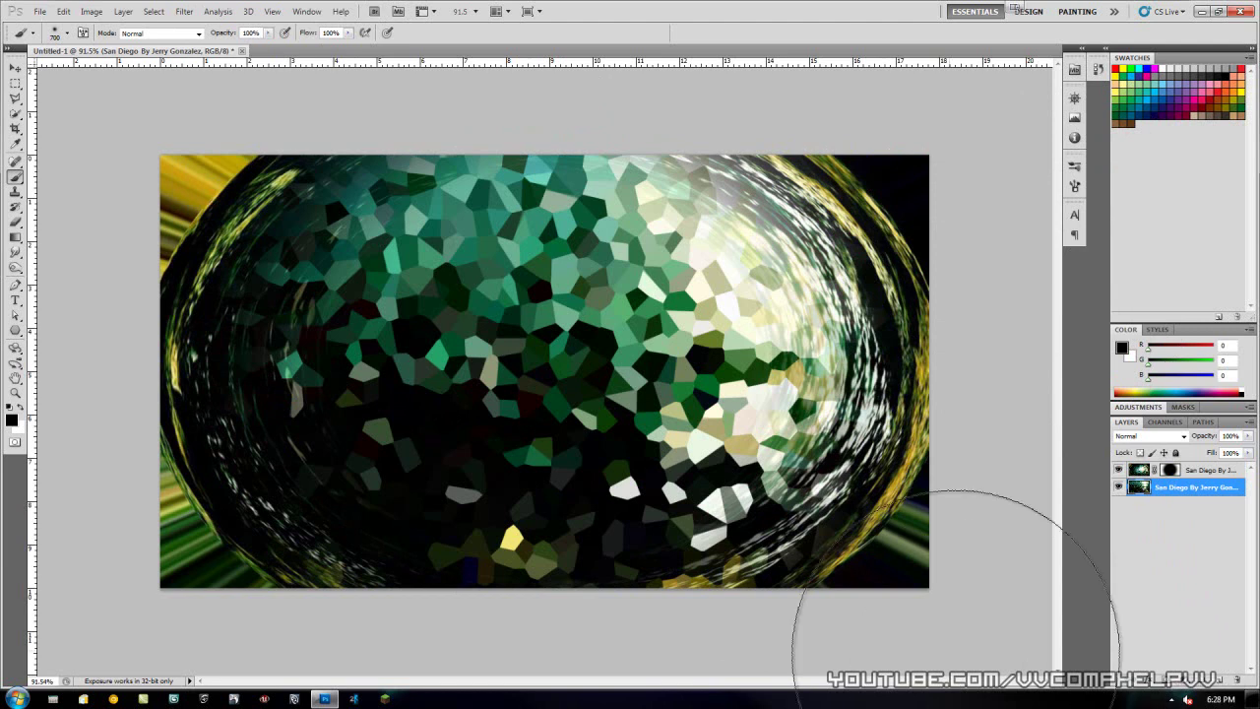
- Try a Gaussian Blur with a reduced radius on the crystallized layer, then cancel it
{"action": "left_click", "coordinate": [185, 12]}
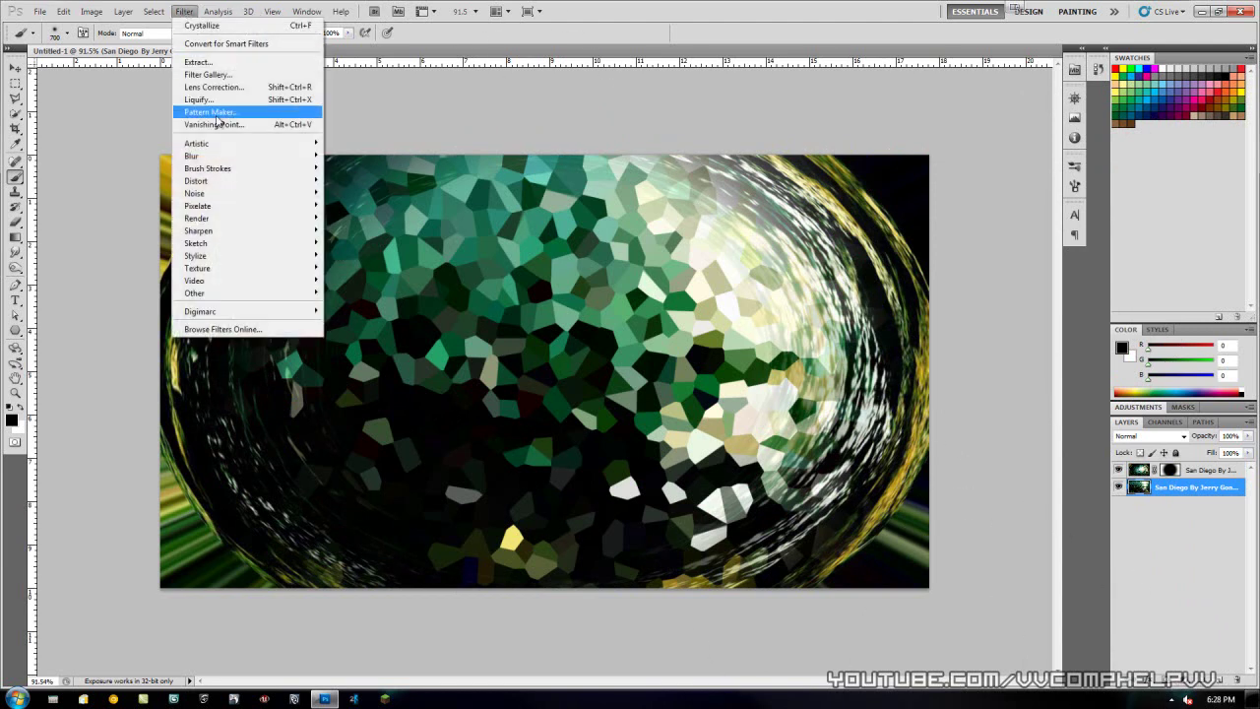
{"action": "mouse_move", "coordinate": [234, 157]}
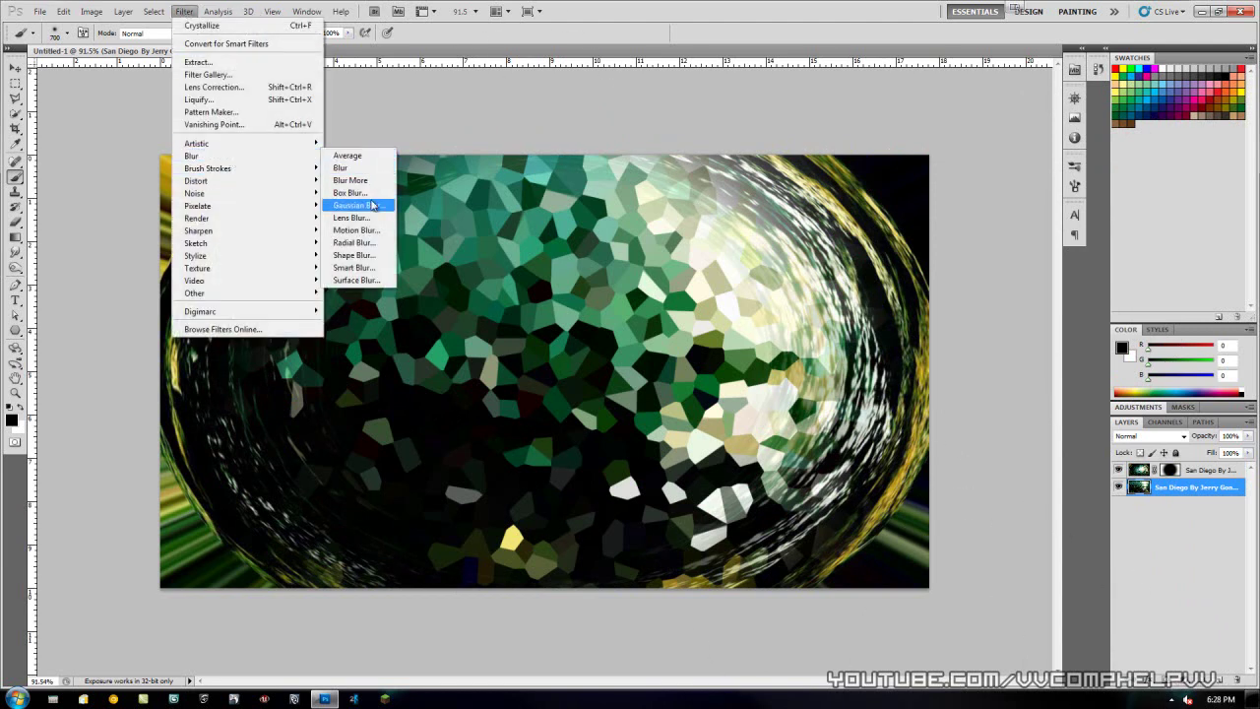
{"action": "left_click", "coordinate": [357, 205]}
{"action": "left_click_drag", "start_coordinate": [647, 255], "coordinate": [1018, 248]}
{"action": "left_click_drag", "start_coordinate": [1033, 448], "coordinate": [953, 447]}
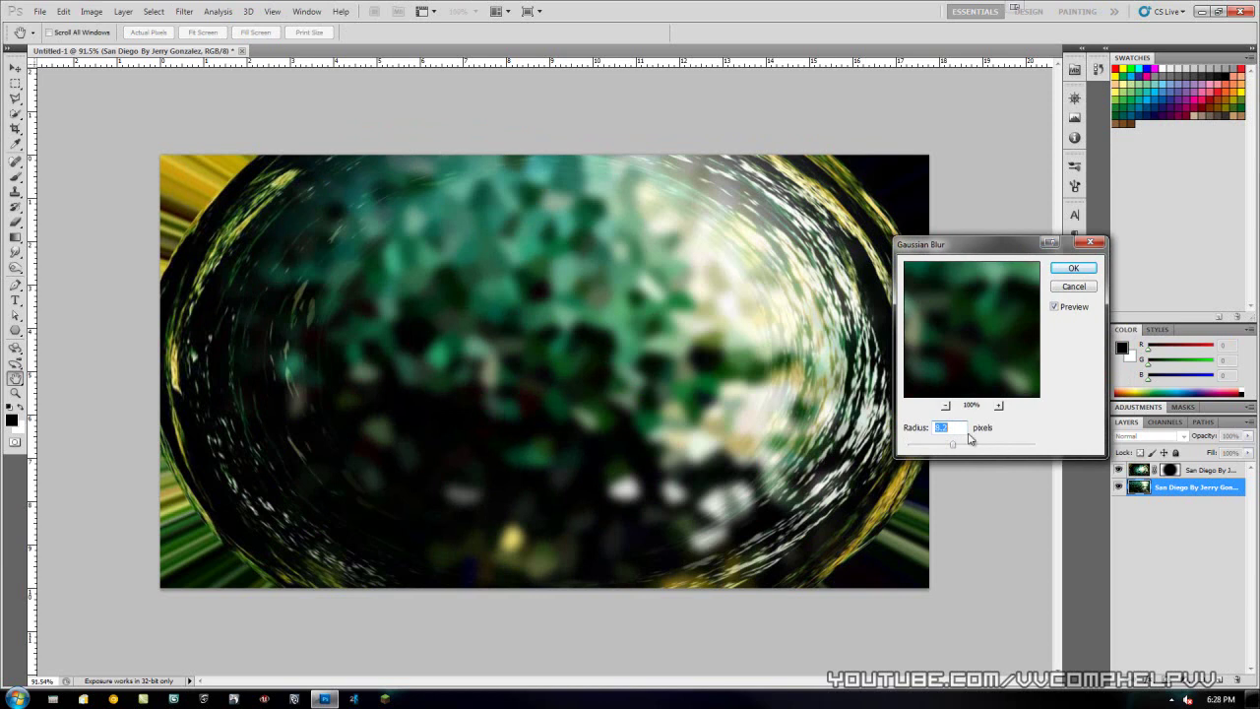
{"action": "mouse_move", "coordinate": [938, 450]}
{"action": "left_mouse_down"}
{"action": "mouse_move", "coordinate": [911, 452]}
{"action": "mouse_move", "coordinate": [940, 444]}
{"action": "left_mouse_up"}
{"action": "left_click", "coordinate": [1083, 286]}
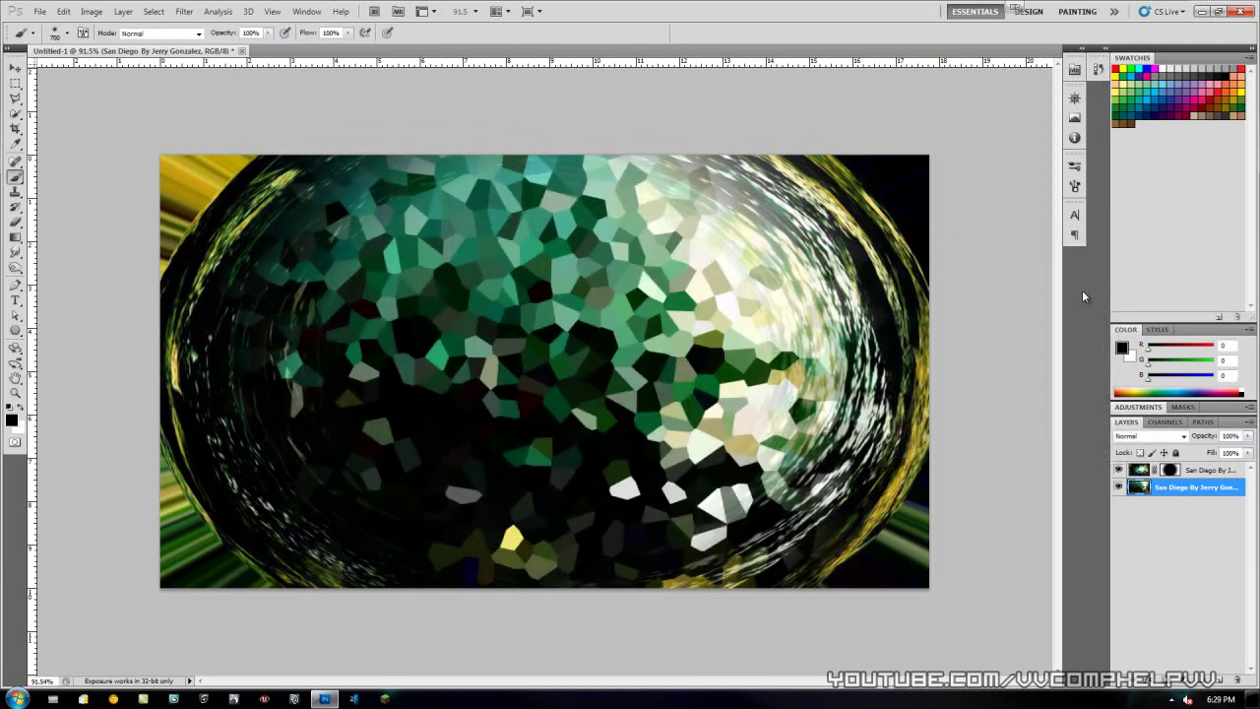
- Shift the crystallized layer slightly down and right, then add a new empty layer on top
{"action": "key", "text": "v"}
{"action": "mouse_move", "coordinate": [593, 341]}
{"action": "left_mouse_down"}
{"action": "mouse_move", "coordinate": [600, 372]}
{"action": "mouse_move", "coordinate": [633, 369]}
{"action": "left_mouse_up"}
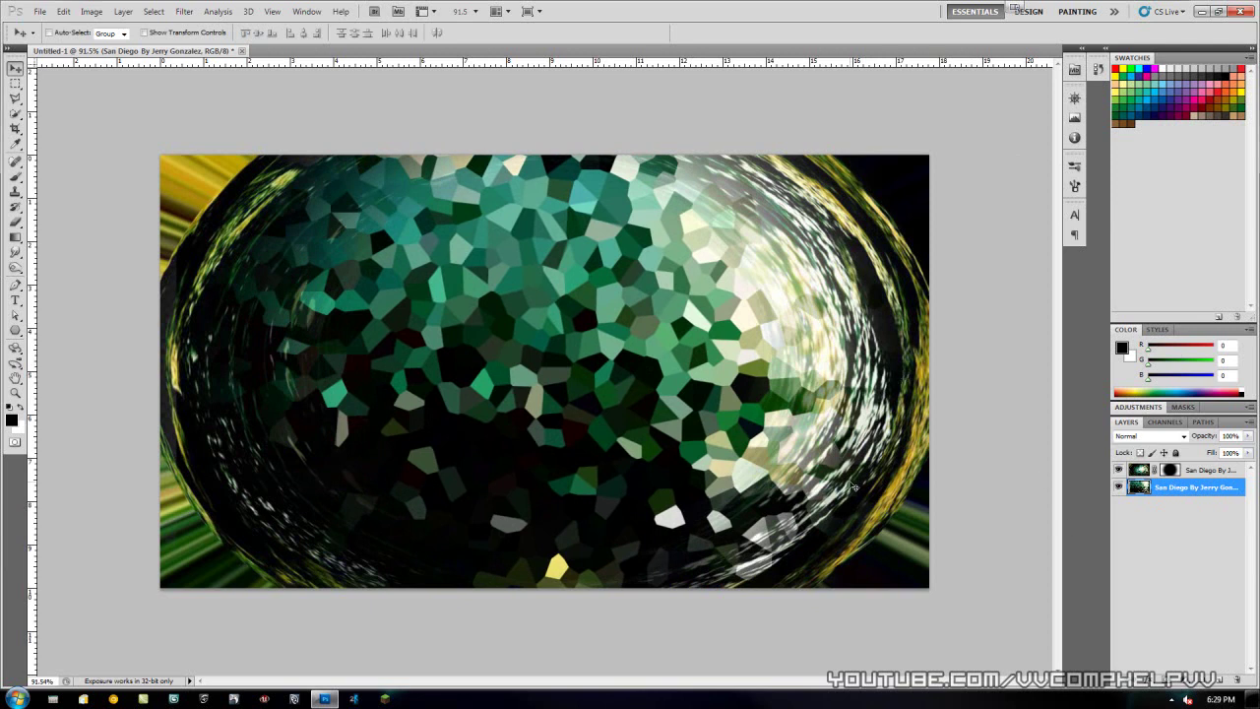
{"action": "left_click", "coordinate": [1220, 679]}
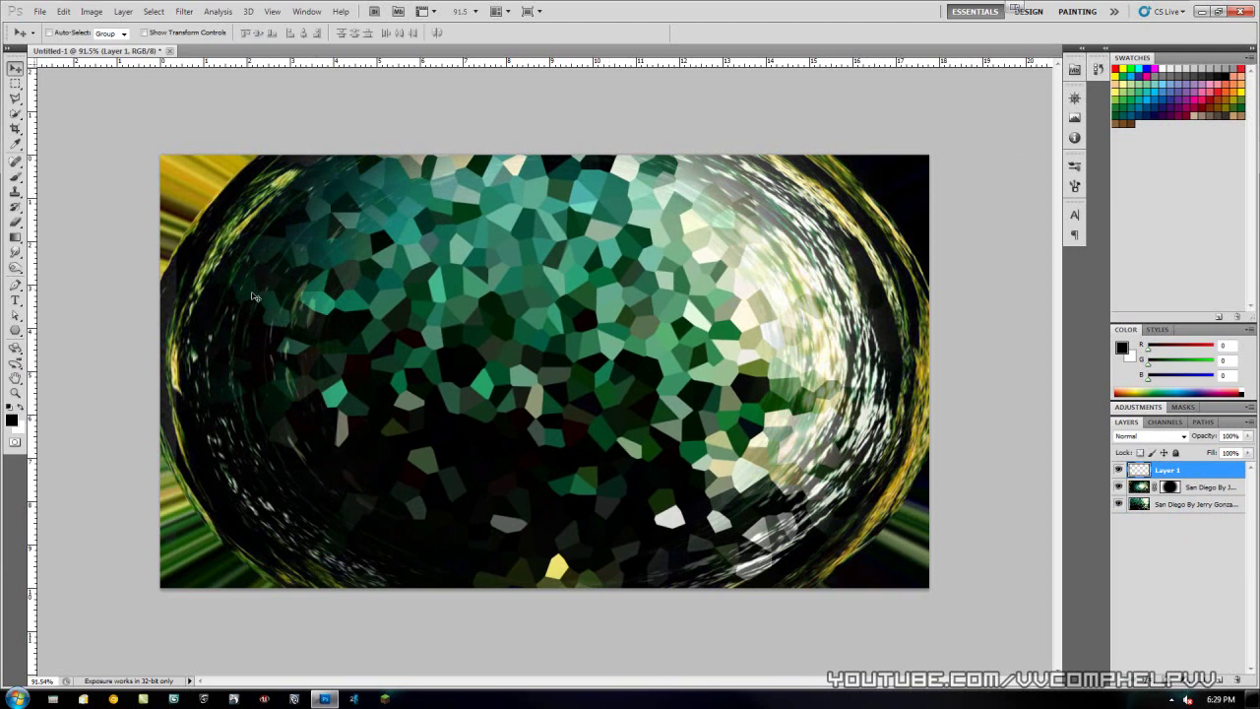
{"action": "key", "text": "super+d"}
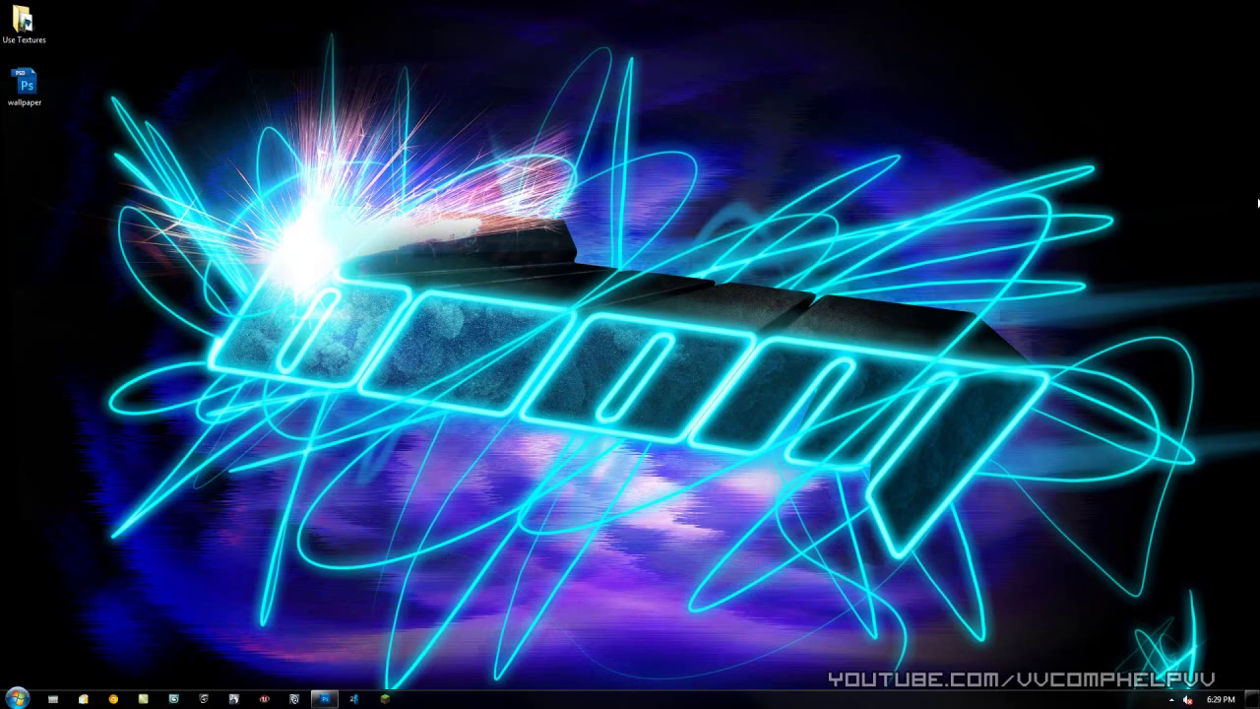
{"action": "key", "text": "super+d"}
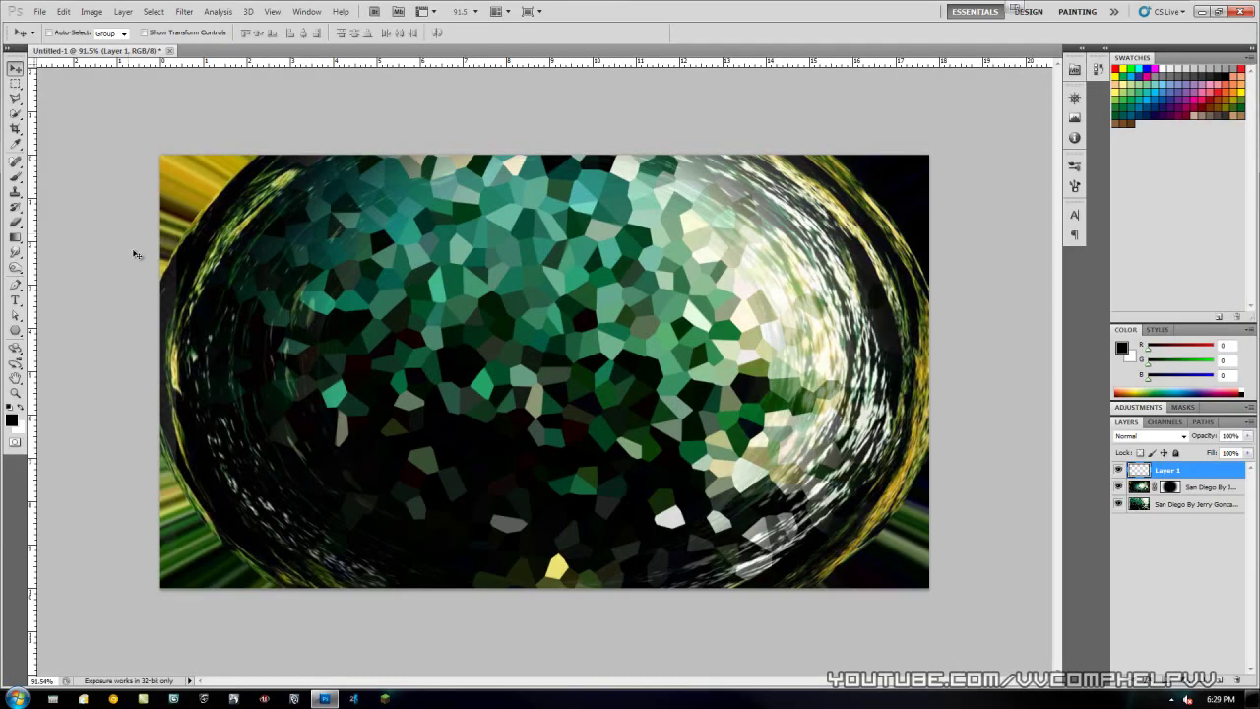
- Paint black around the canvas edges on Layer 1 with a 500-pixel brush
{"action": "left_click", "coordinate": [15, 175]}
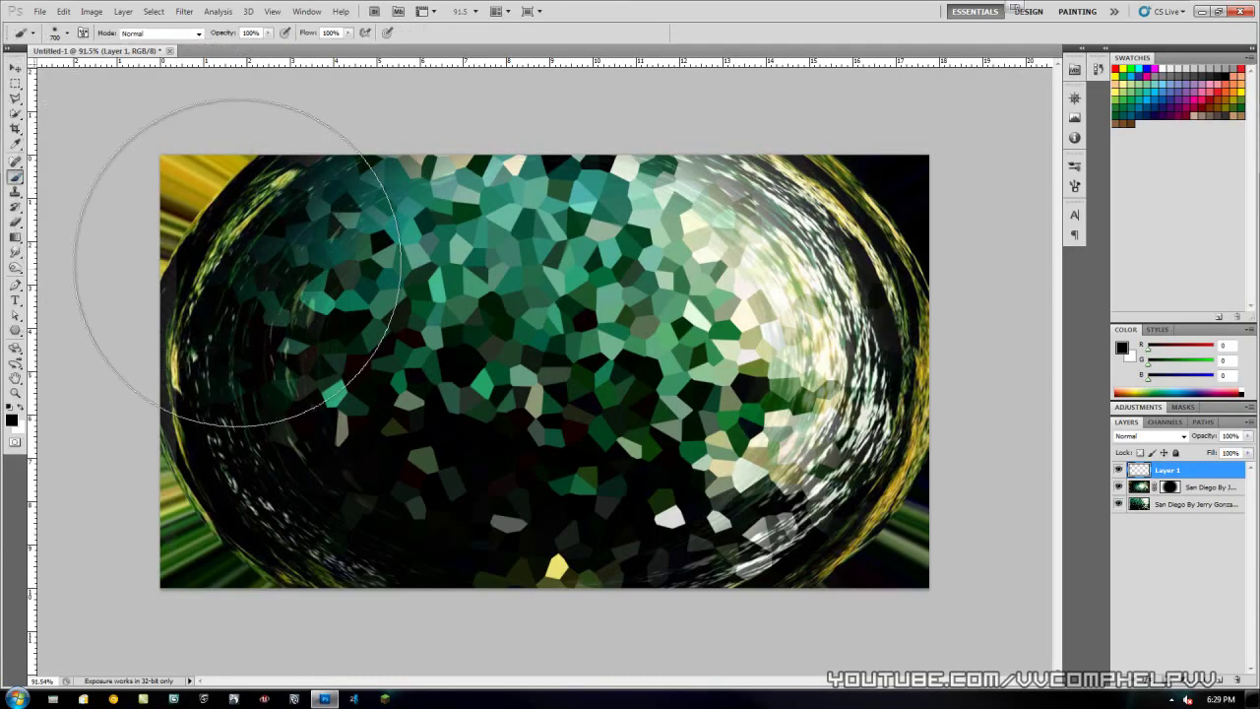
{"action": "key", "text": "bracketleft"}
{"action": "key", "text": "bracketleft"}
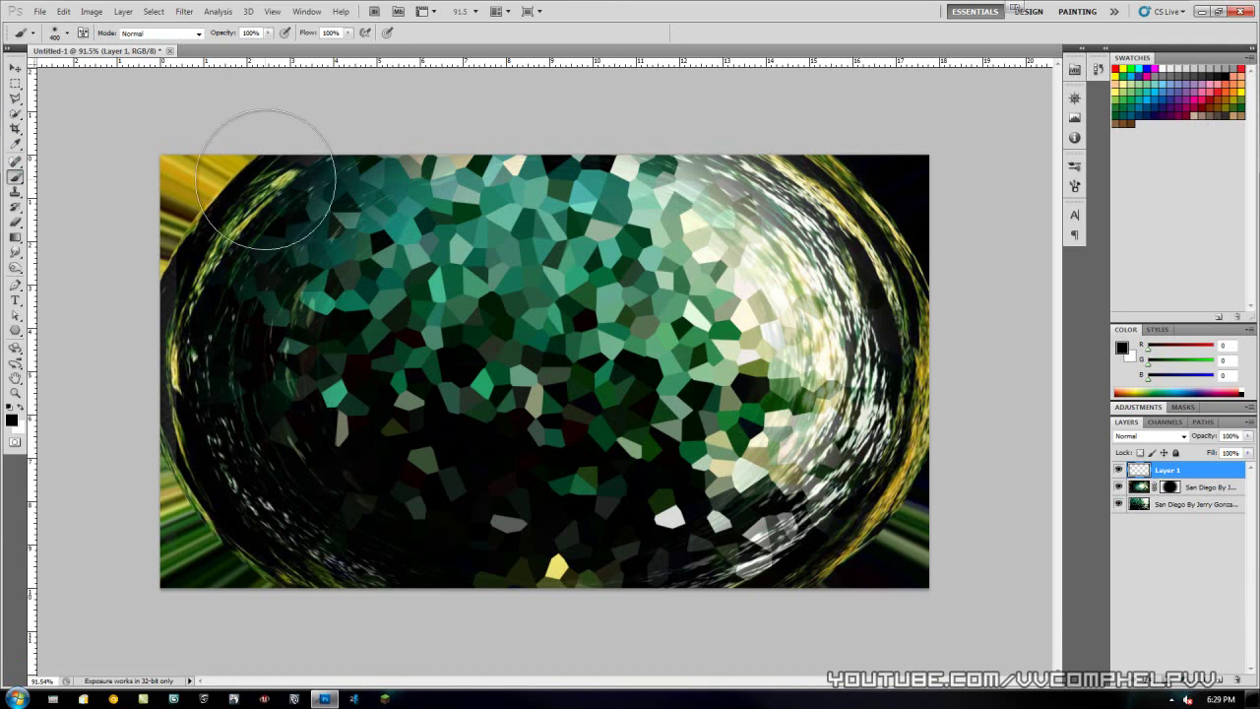
{"action": "mouse_move", "coordinate": [175, 198]}
{"action": "left_mouse_down"}
{"action": "mouse_move", "coordinate": [313, 144]}
{"action": "mouse_move", "coordinate": [214, 194]}
{"action": "mouse_move", "coordinate": [168, 248]}
{"action": "mouse_move", "coordinate": [129, 384]}
{"action": "mouse_move", "coordinate": [106, 589]}
{"action": "mouse_move", "coordinate": [107, 282]}
{"action": "mouse_move", "coordinate": [105, 521]}
{"action": "mouse_move", "coordinate": [165, 632]}
{"action": "mouse_move", "coordinate": [348, 647]}
{"action": "mouse_move", "coordinate": [945, 645]}
{"action": "mouse_move", "coordinate": [1039, 472]}
{"action": "mouse_move", "coordinate": [945, 141]}
{"action": "mouse_move", "coordinate": [756, 74]}
{"action": "mouse_move", "coordinate": [934, 151]}
{"action": "mouse_move", "coordinate": [647, 36]}
{"action": "mouse_move", "coordinate": [313, 71]}
{"action": "mouse_move", "coordinate": [178, 155]}
{"action": "mouse_move", "coordinate": [139, 363]}
{"action": "mouse_move", "coordinate": [128, 565]}
{"action": "mouse_move", "coordinate": [164, 682]}
{"action": "mouse_move", "coordinate": [180, 652]}
{"action": "mouse_move", "coordinate": [567, 672]}
{"action": "mouse_move", "coordinate": [949, 550]}
{"action": "mouse_move", "coordinate": [1020, 276]}
{"action": "left_mouse_up"}
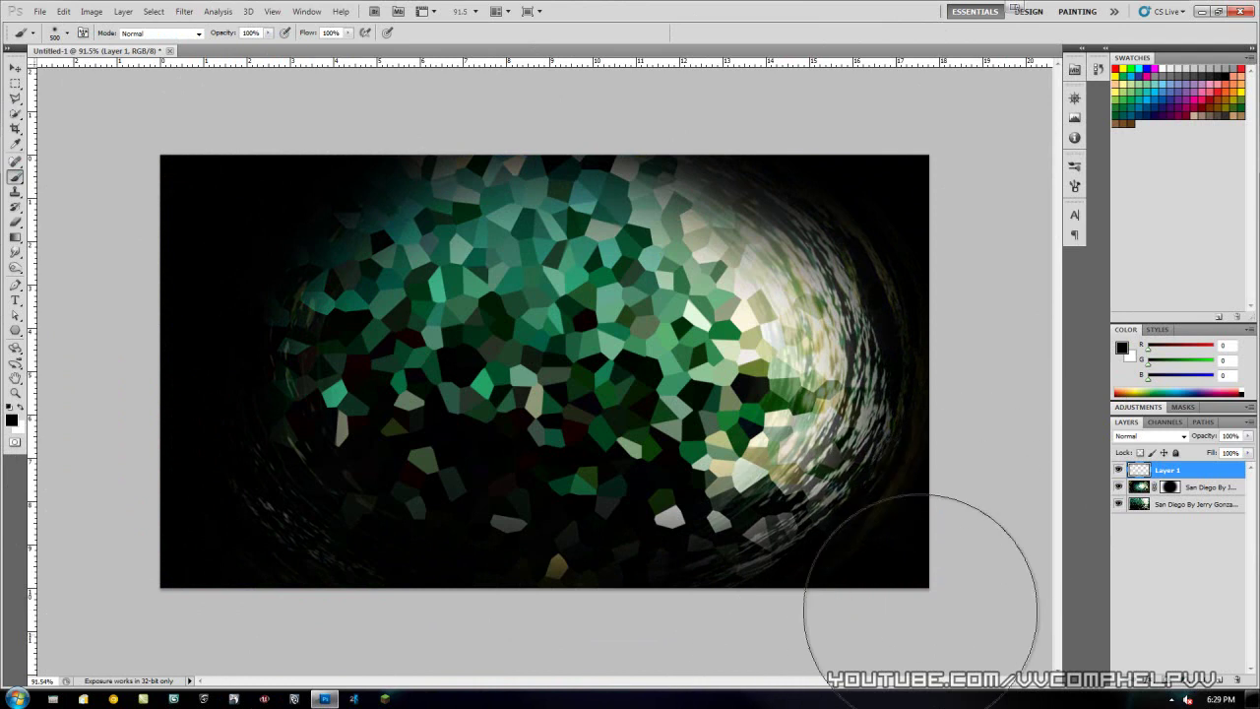
- Undo the black edge strokes by stepping back through history
{"action": "key", "text": "ctrl+z"}
{"action": "key", "text": "ctrl+z"}
{"action": "key", "text": "ctrl+alt+z"}
{"action": "key", "text": "ctrl+alt+z"}
{"action": "scroll", "coordinate": [522, 394], "scroll_direction": "down", "scroll_amount": 3}
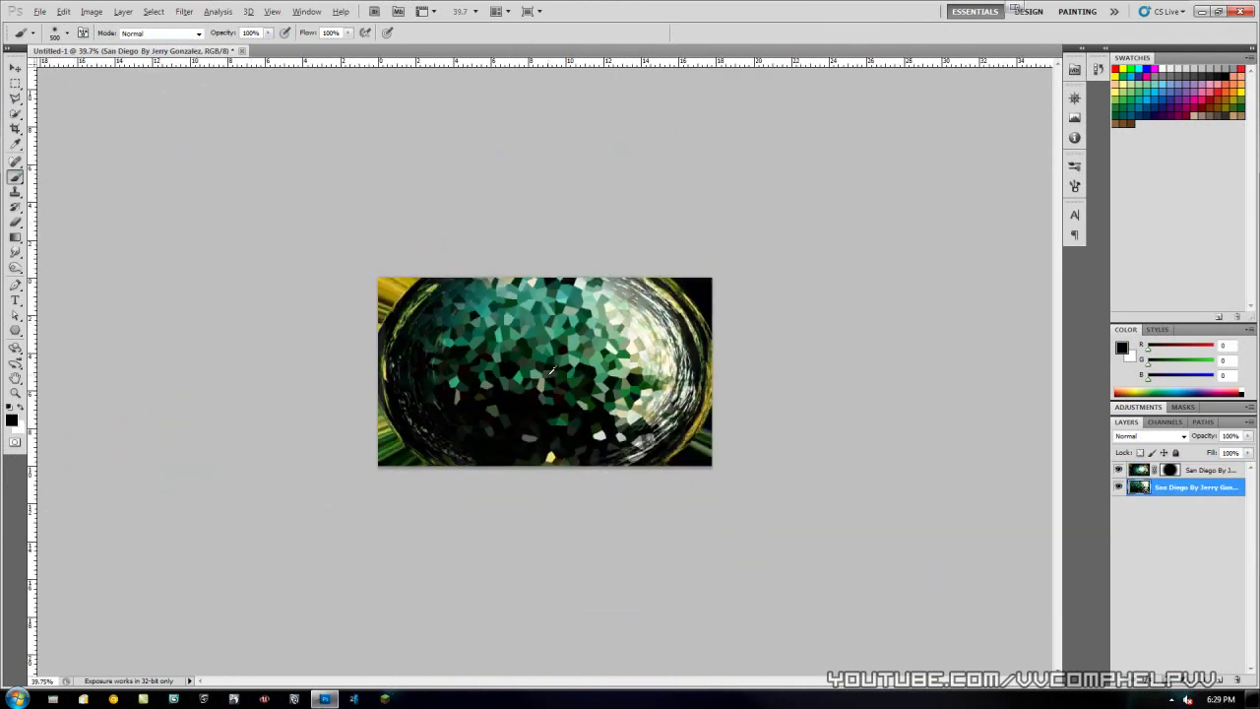
{"action": "scroll", "coordinate": [516, 350], "scroll_direction": "up", "scroll_amount": 1}
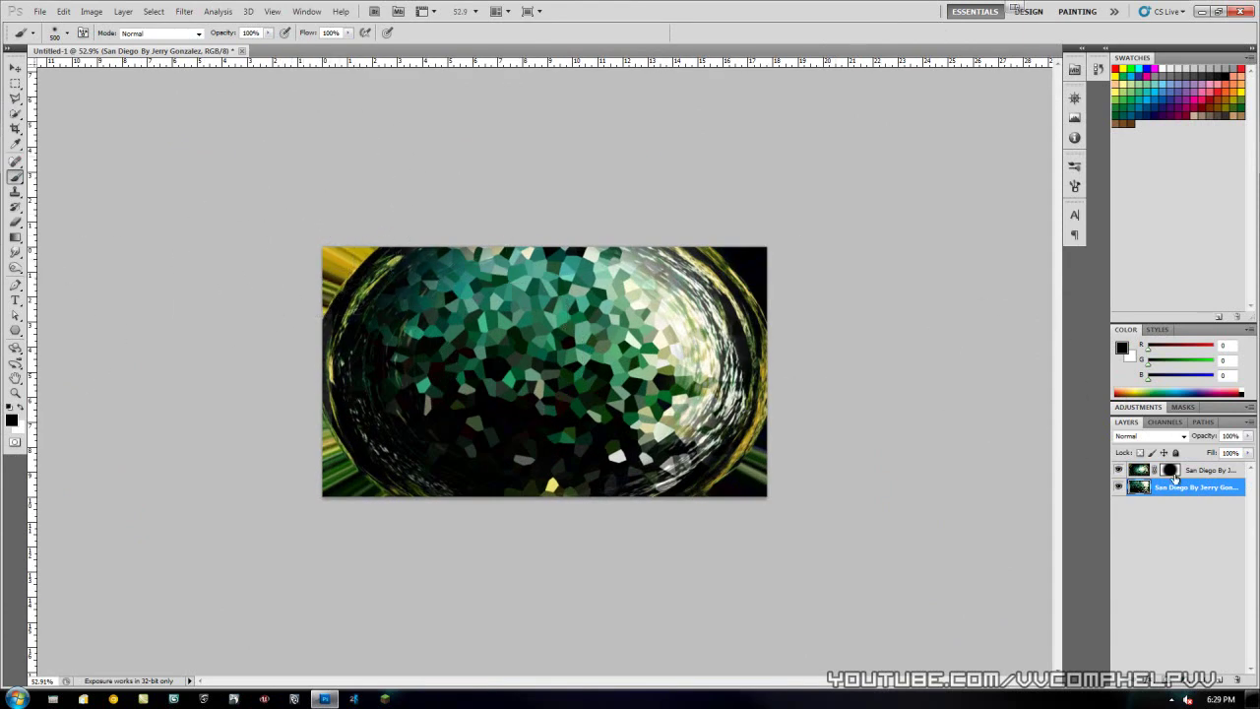
- Keep the sea and swirl copy layers when asked to delete them, then add a fresh empty layer
{"action": "left_click", "coordinate": [1230, 681]}
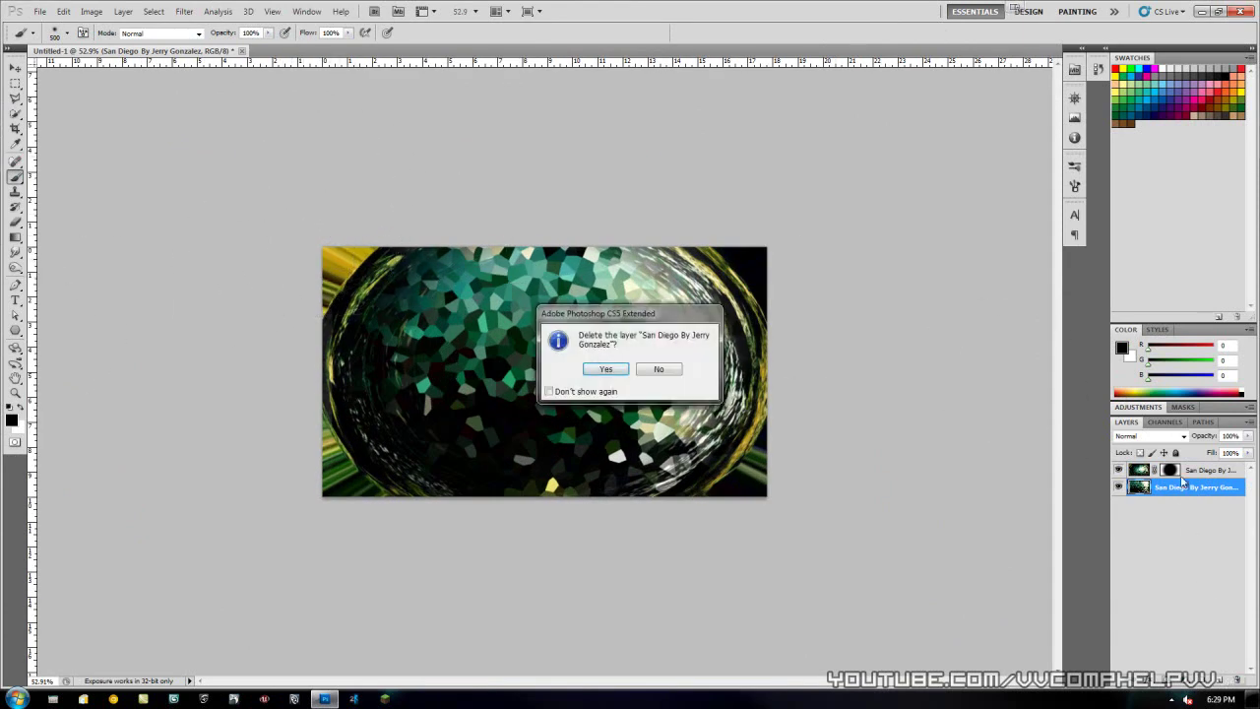
{"action": "left_click", "coordinate": [658, 369]}
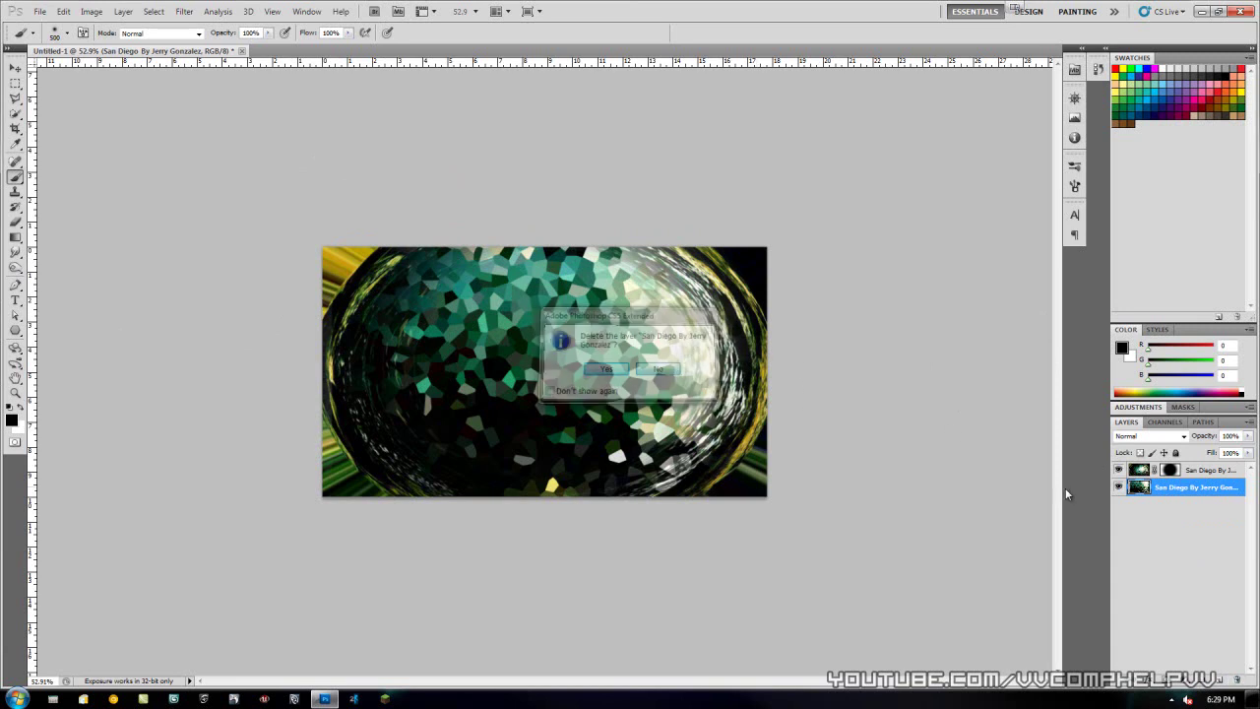
{"action": "left_click", "coordinate": [1196, 470]}
{"action": "left_click", "coordinate": [1231, 681]}
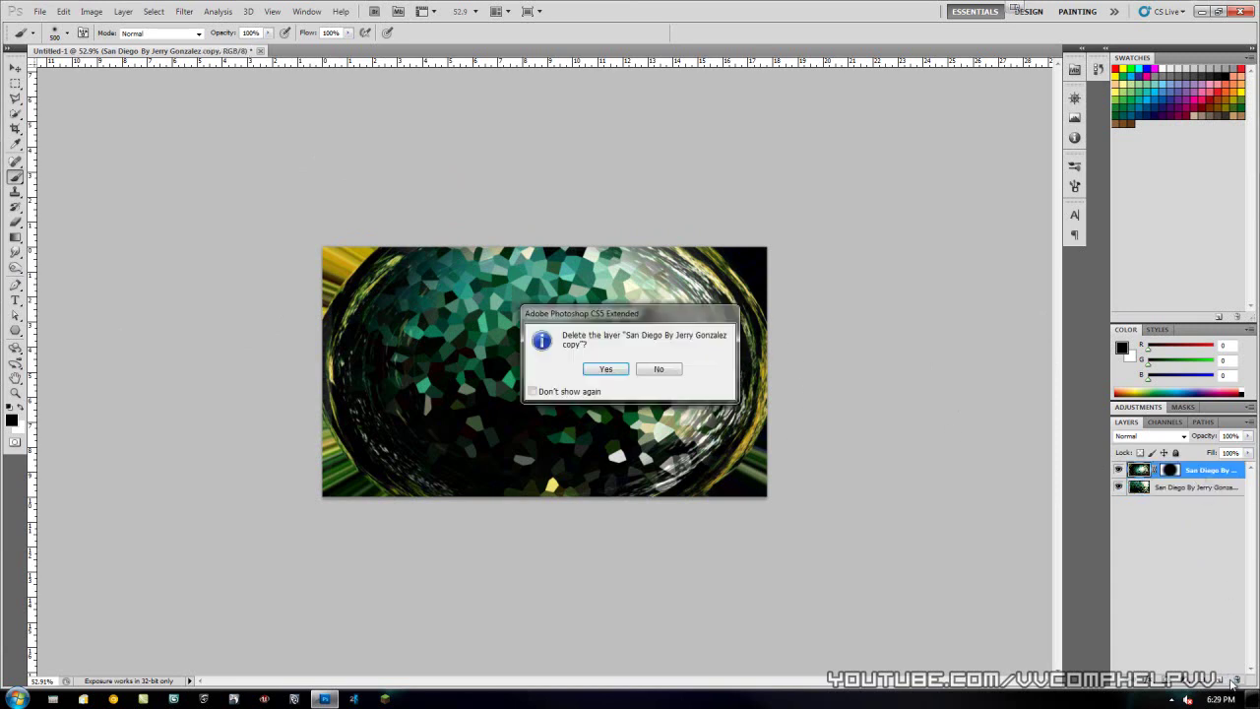
{"action": "left_click", "coordinate": [677, 369]}
{"action": "left_click", "coordinate": [1219, 681]}
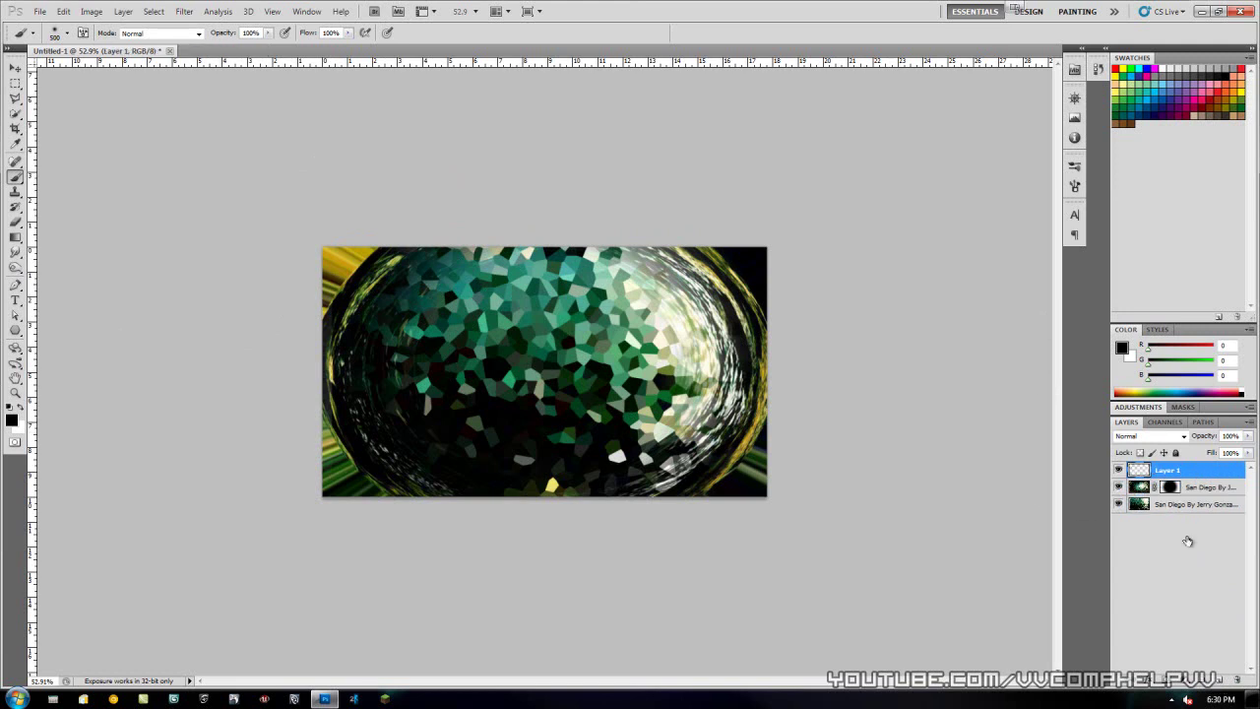
- Paint black over the top-left corner, left edge and yellow right-edge streaks on Layer 1
{"action": "mouse_move", "coordinate": [326, 225]}
{"action": "left_mouse_down"}
{"action": "mouse_move", "coordinate": [295, 292]}
{"action": "mouse_move", "coordinate": [271, 480]}
{"action": "mouse_move", "coordinate": [329, 540]}
{"action": "mouse_move", "coordinate": [280, 463]}
{"action": "mouse_move", "coordinate": [263, 375]}
{"action": "mouse_move", "coordinate": [319, 511]}
{"action": "mouse_move", "coordinate": [392, 555]}
{"action": "mouse_move", "coordinate": [491, 566]}
{"action": "mouse_move", "coordinate": [757, 552]}
{"action": "mouse_move", "coordinate": [832, 409]}
{"action": "mouse_move", "coordinate": [845, 280]}
{"action": "mouse_move", "coordinate": [770, 192]}
{"action": "mouse_move", "coordinate": [828, 258]}
{"action": "mouse_move", "coordinate": [779, 217]}
{"action": "mouse_move", "coordinate": [682, 189]}
{"action": "mouse_move", "coordinate": [398, 187]}
{"action": "mouse_move", "coordinate": [698, 182]}
{"action": "mouse_move", "coordinate": [326, 188]}
{"action": "left_mouse_up"}
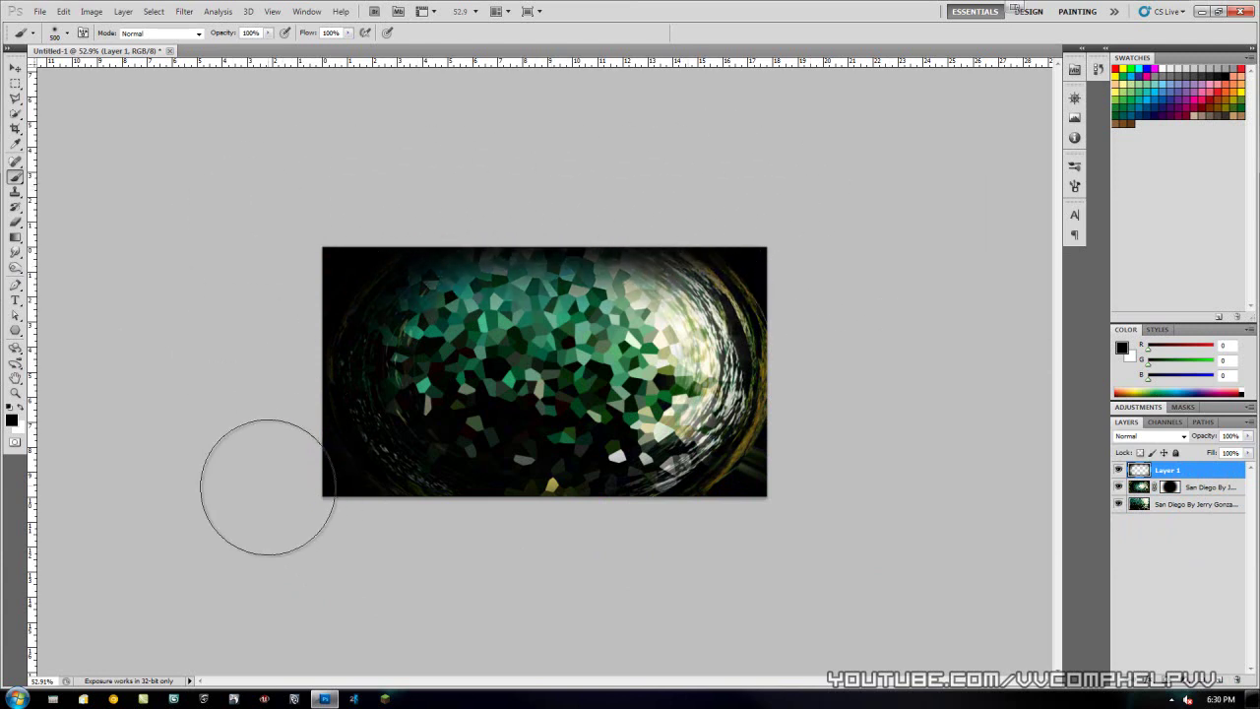
{"action": "scroll", "coordinate": [748, 393], "scroll_direction": "up", "scroll_amount": 3}
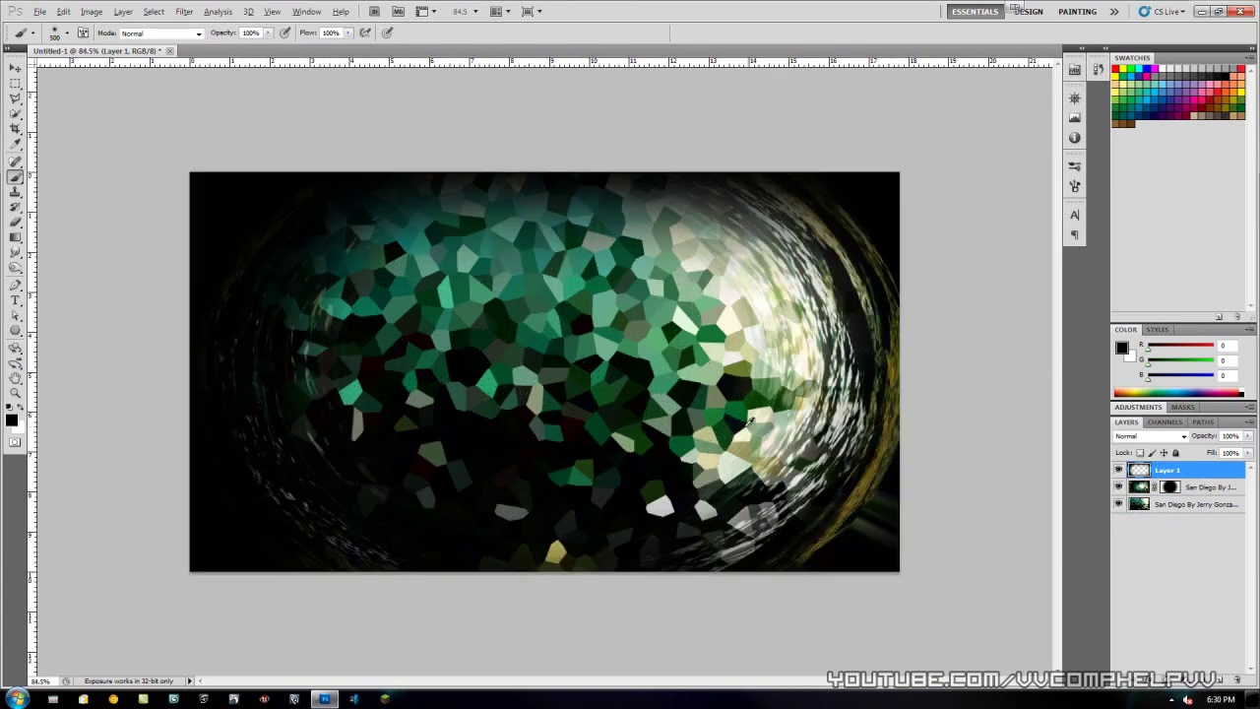
{"action": "mouse_move", "coordinate": [974, 212]}
{"action": "left_mouse_down"}
{"action": "mouse_move", "coordinate": [970, 384]}
{"action": "mouse_move", "coordinate": [887, 602]}
{"action": "mouse_move", "coordinate": [852, 648]}
{"action": "mouse_move", "coordinate": [958, 408]}
{"action": "left_mouse_up"}
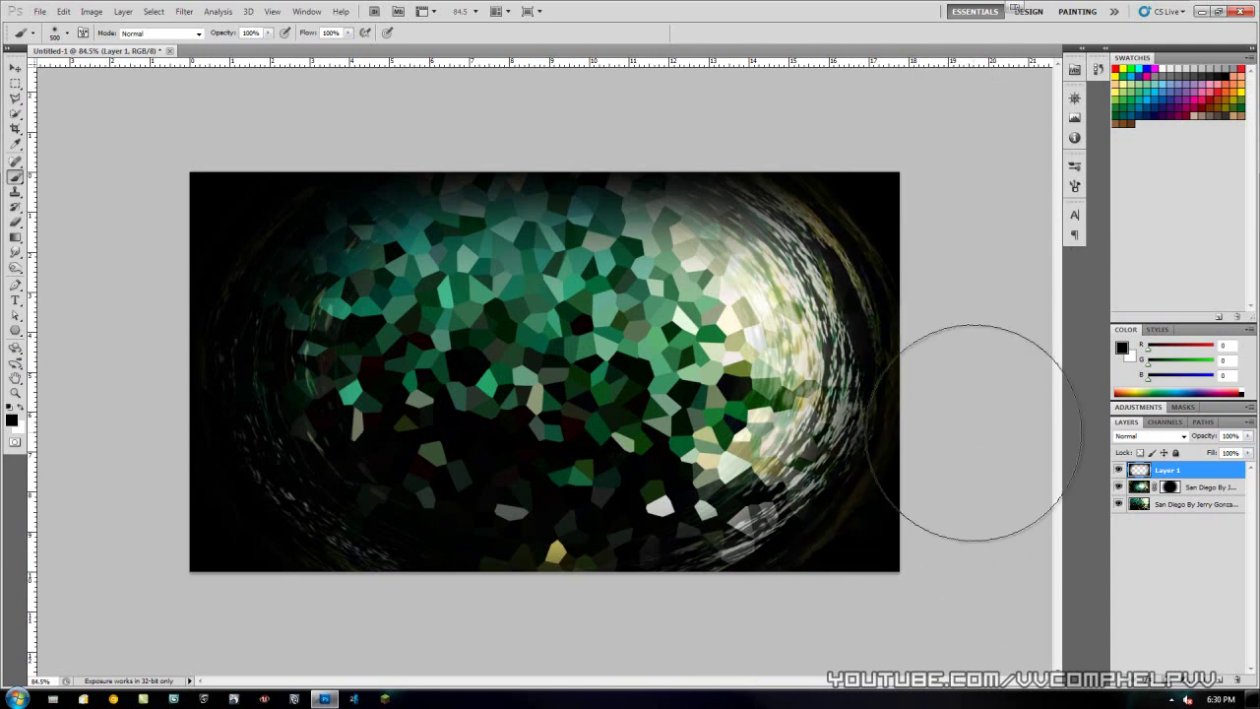
- Lower the vignette layer's opacity to 80% and add a new empty layer above
{"action": "left_click", "coordinate": [1247, 435]}
{"action": "mouse_move", "coordinate": [1244, 452]}
{"action": "left_mouse_down"}
{"action": "mouse_move", "coordinate": [1215, 452]}
{"action": "mouse_move", "coordinate": [1243, 452]}
{"action": "left_mouse_up"}
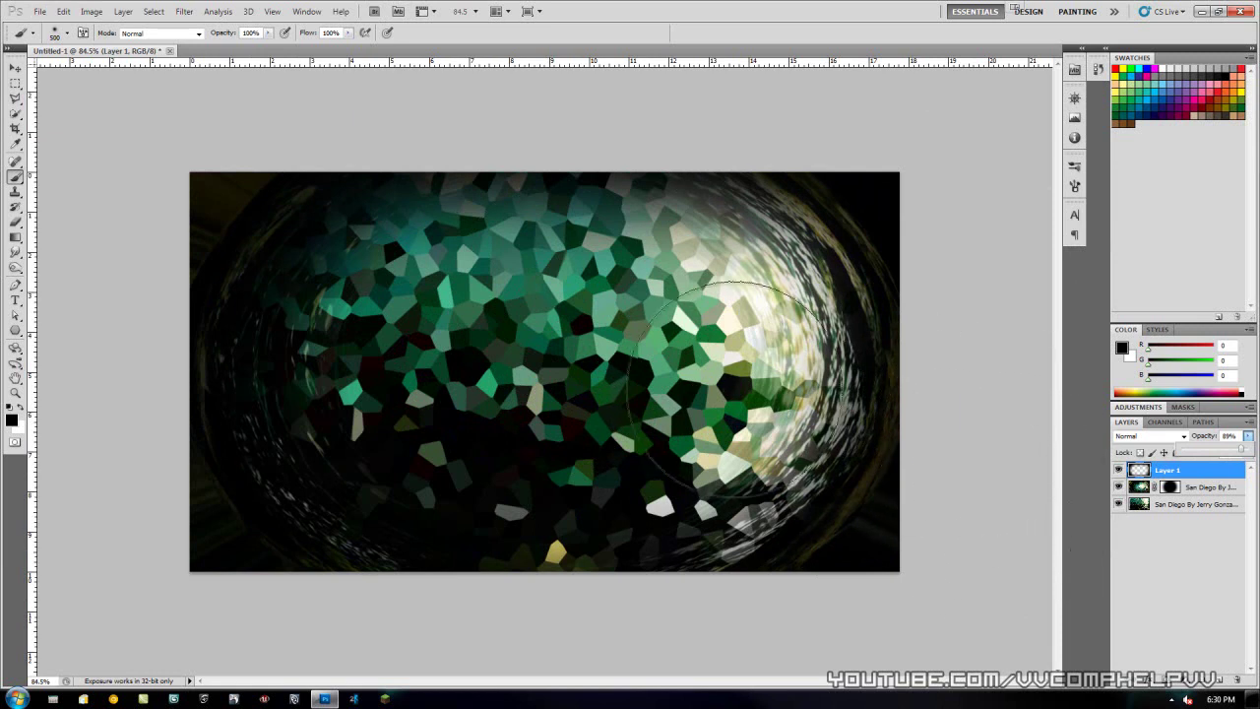
{"action": "left_click", "coordinate": [1218, 679]}
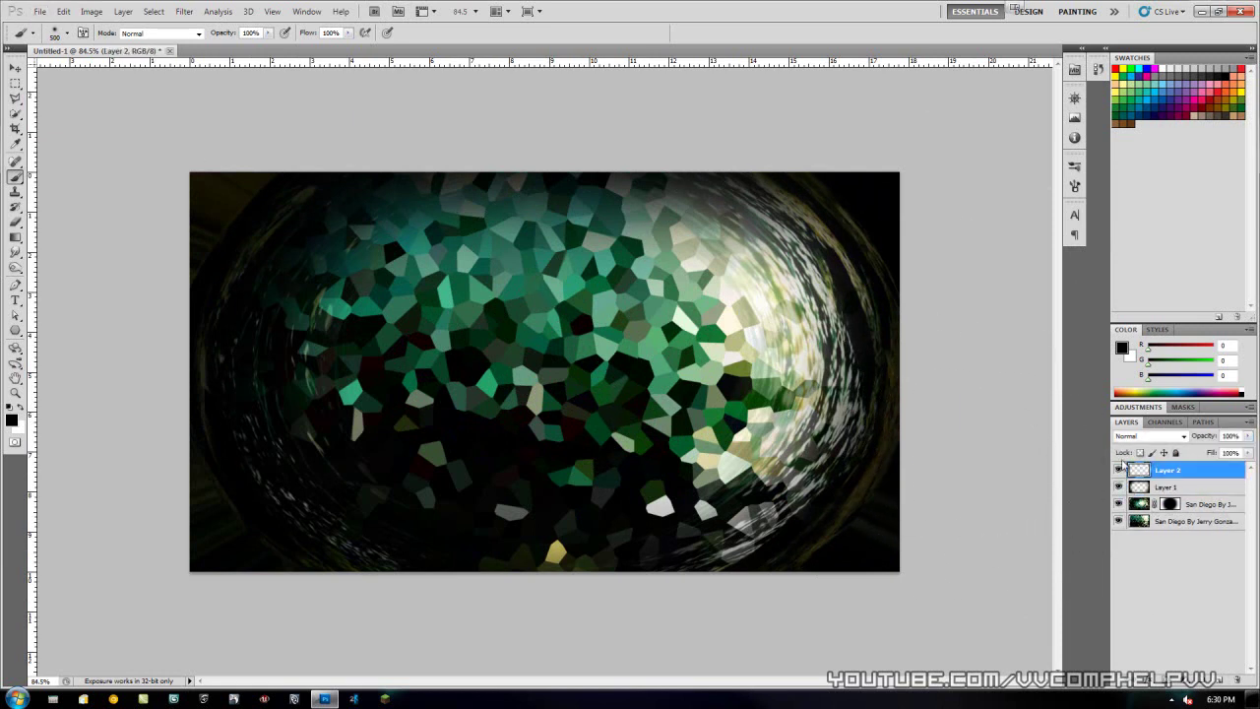
- Place the Boom Text image into the composition and commit it
{"action": "left_click", "coordinate": [40, 10]}
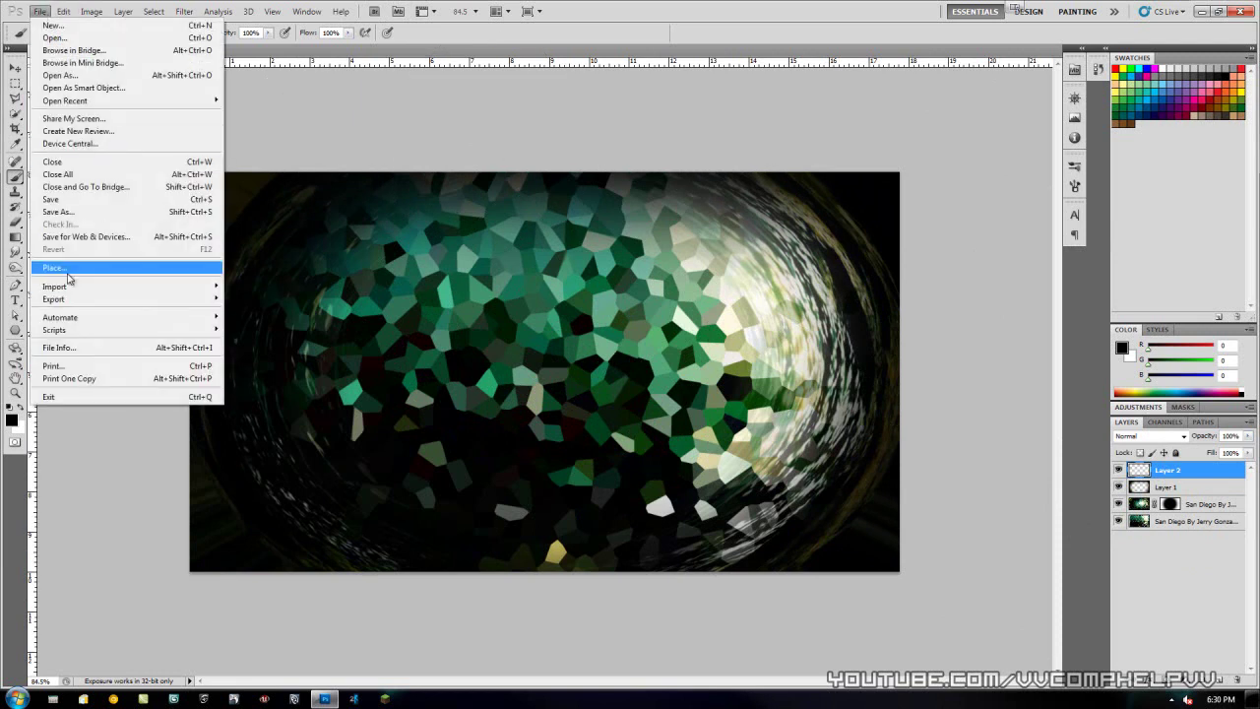
{"action": "left_click", "coordinate": [128, 264]}
{"action": "double_click", "coordinate": [527, 237]}
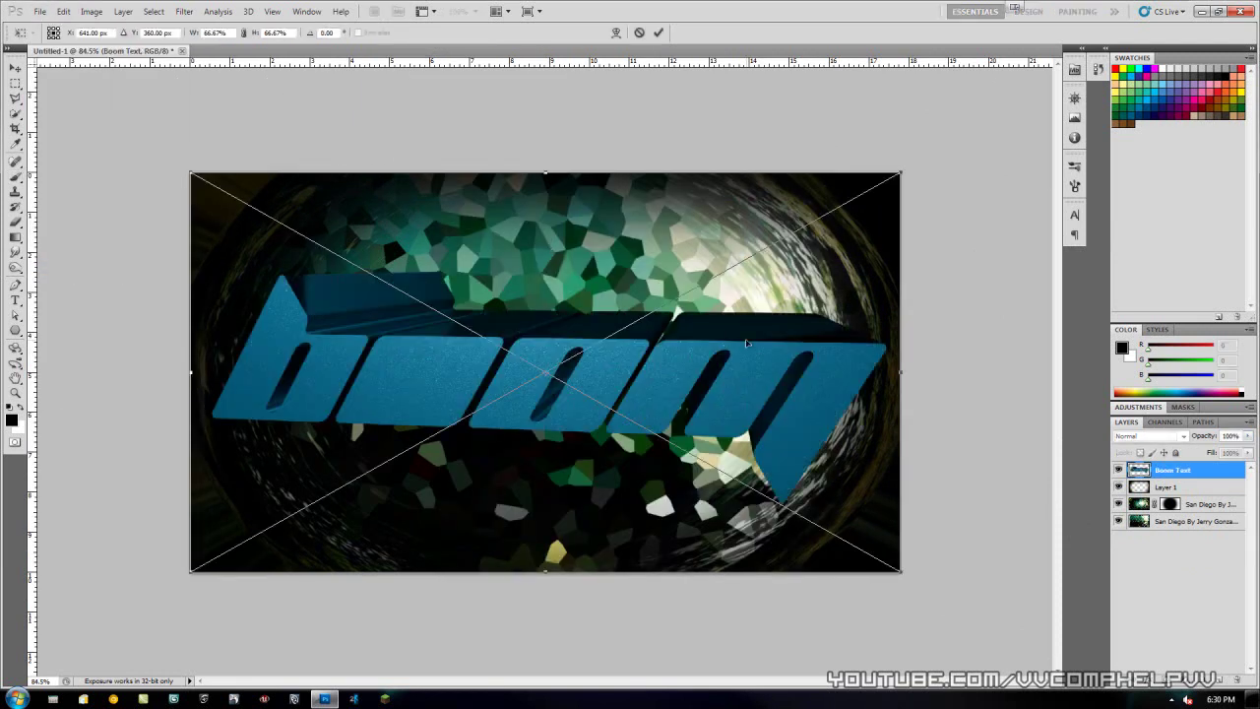
{"action": "left_click_drag", "start_coordinate": [799, 387], "coordinate": [799, 387]}
{"action": "left_click", "coordinate": [659, 33]}
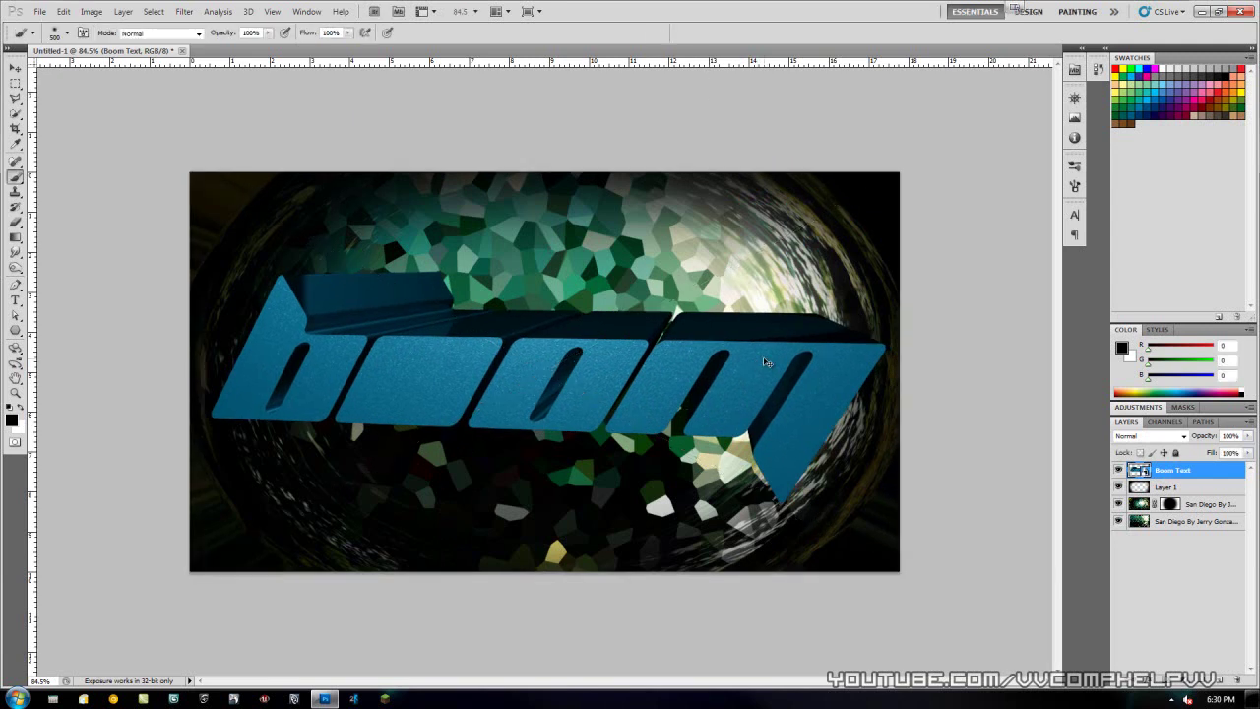
- Rotate the Boom Text about -15° so it tilts upward and scale it to ~47%
{"action": "key", "text": "ctrl+t"}
{"action": "left_click_drag", "start_coordinate": [983, 241], "coordinate": [764, 185]}
{"action": "left_click_drag", "start_coordinate": [808, 450], "coordinate": [827, 469]}
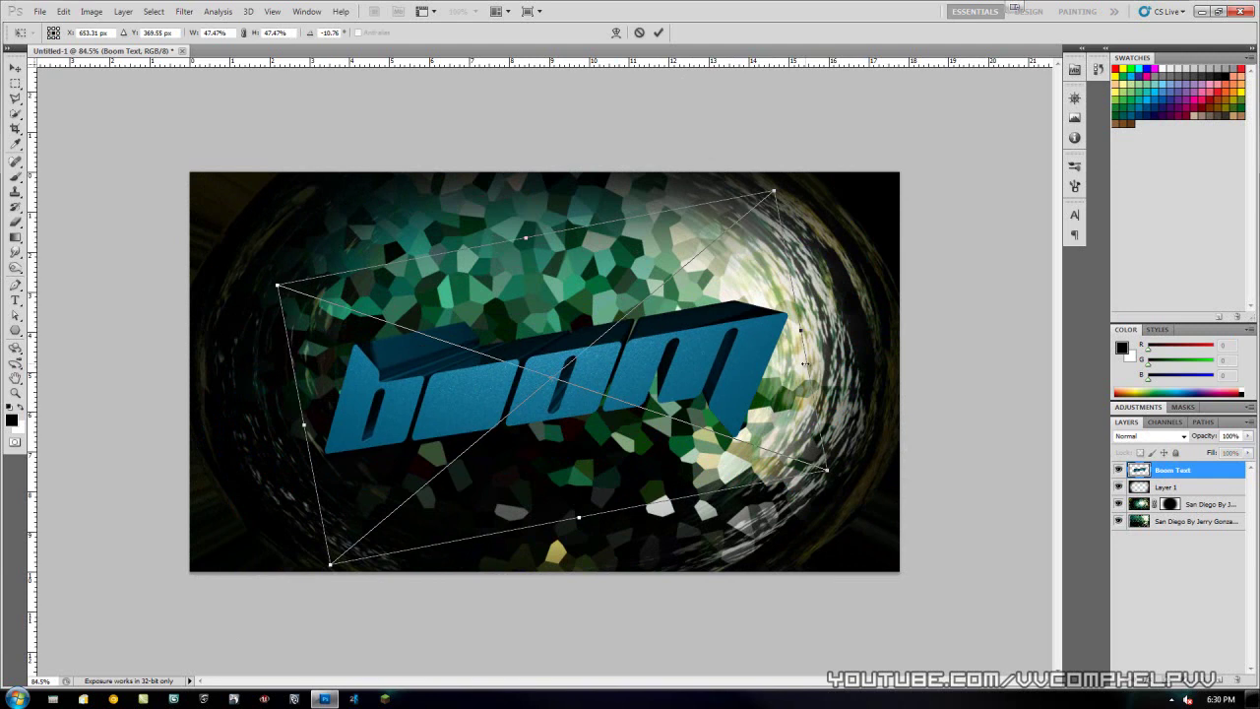
{"action": "left_click", "coordinate": [658, 32]}
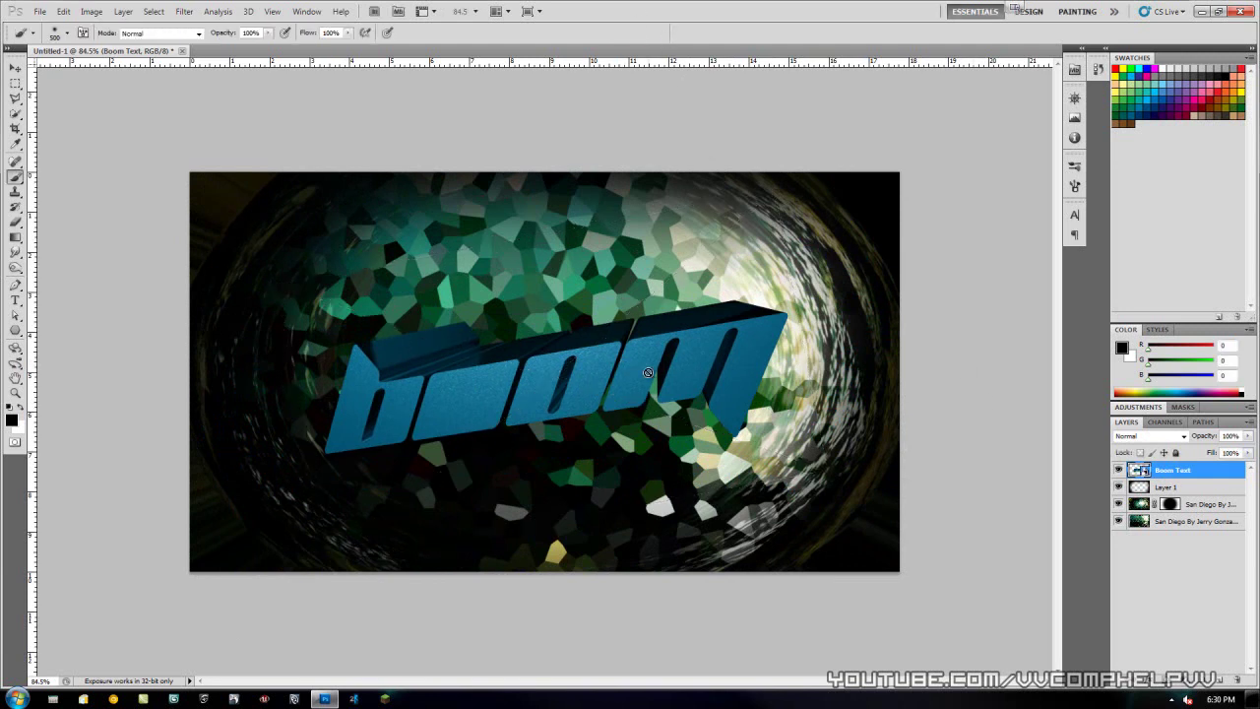
- Try a Hue/Saturation shift on the Boom Text, then cancel it to keep the text blue
{"action": "right_click", "coordinate": [1174, 472]}
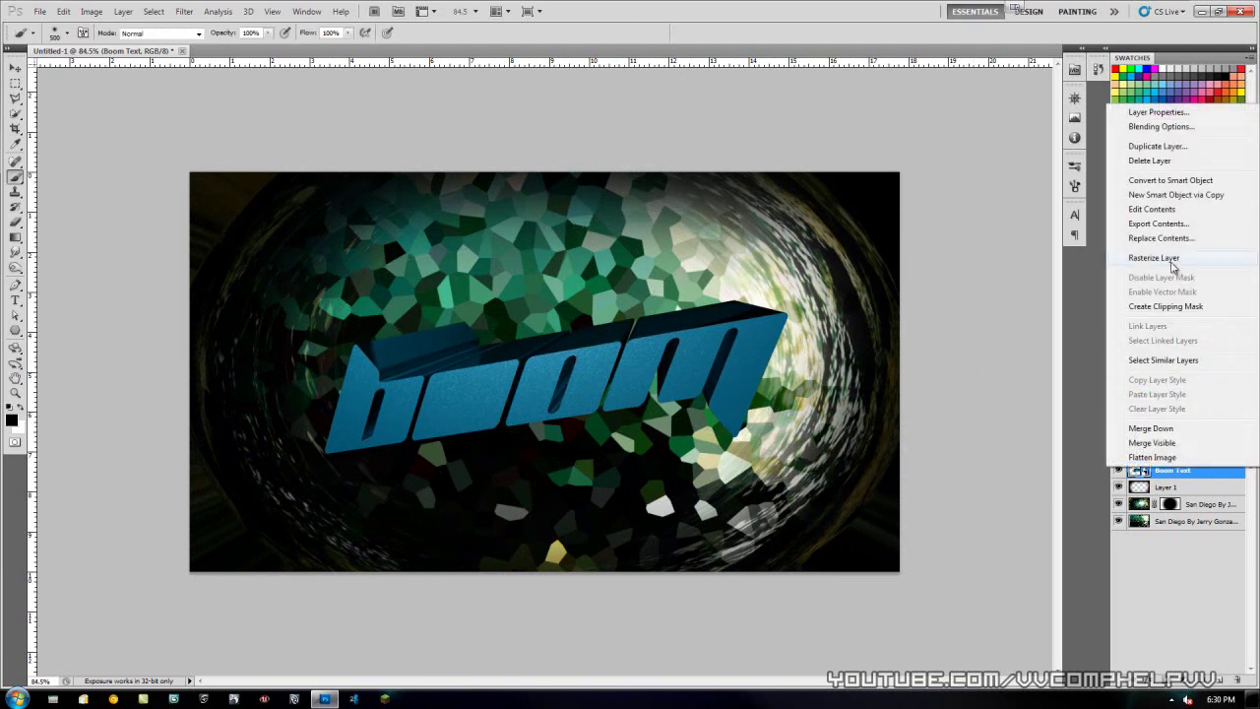
{"action": "left_click", "coordinate": [1168, 475]}
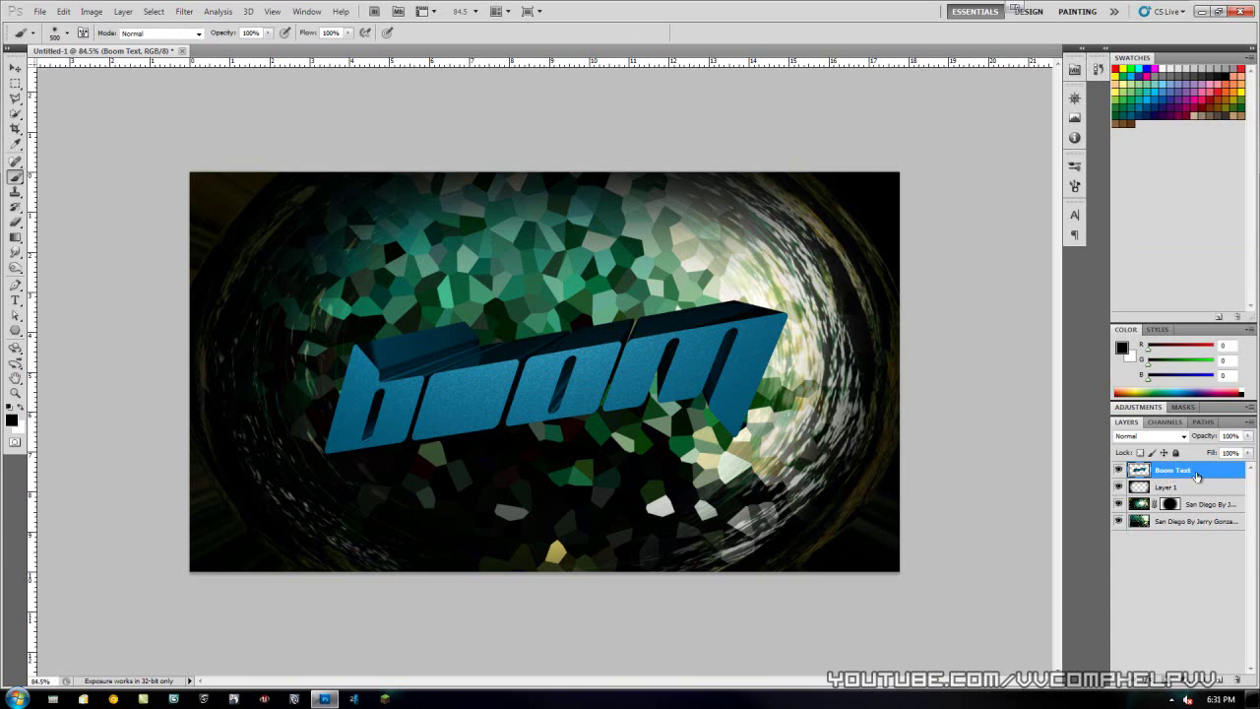
{"action": "key", "text": "i"}
{"action": "key", "text": "ctrl+u"}
{"action": "left_click_drag", "start_coordinate": [657, 238], "coordinate": [963, 120]}
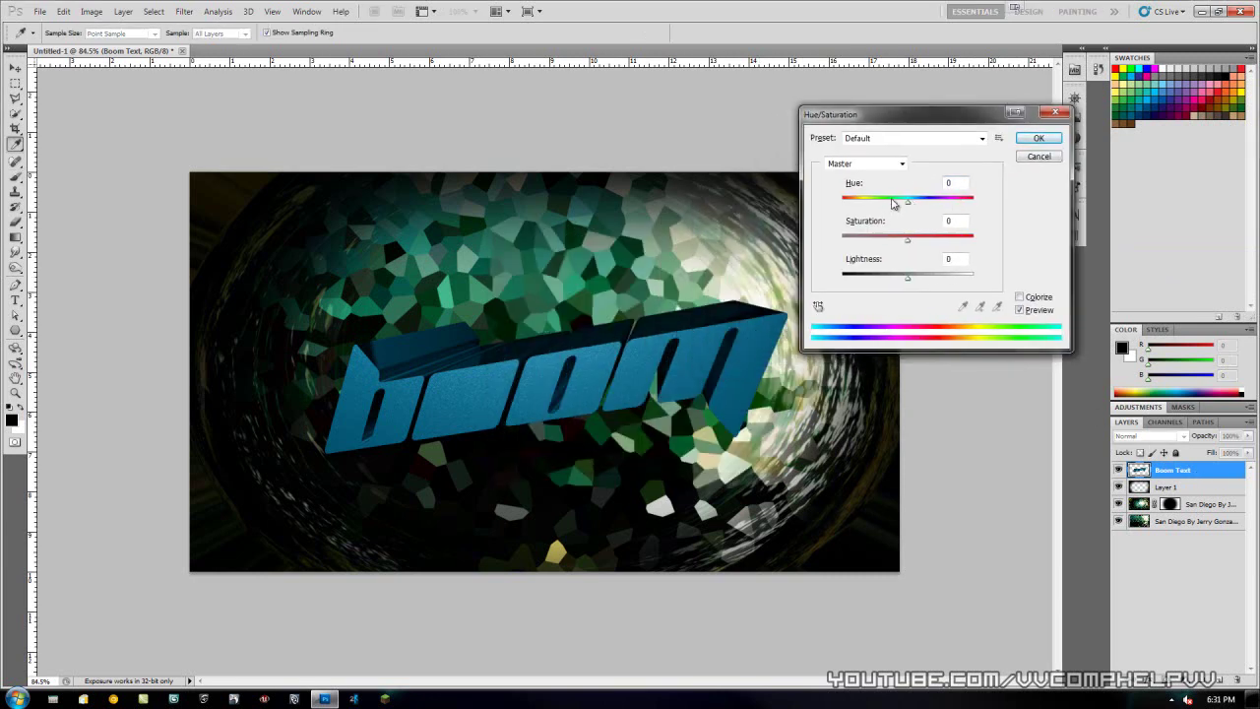
{"action": "mouse_move", "coordinate": [904, 202]}
{"action": "left_mouse_down"}
{"action": "mouse_move", "coordinate": [827, 203]}
{"action": "mouse_move", "coordinate": [992, 206]}
{"action": "mouse_move", "coordinate": [911, 202]}
{"action": "left_mouse_up"}
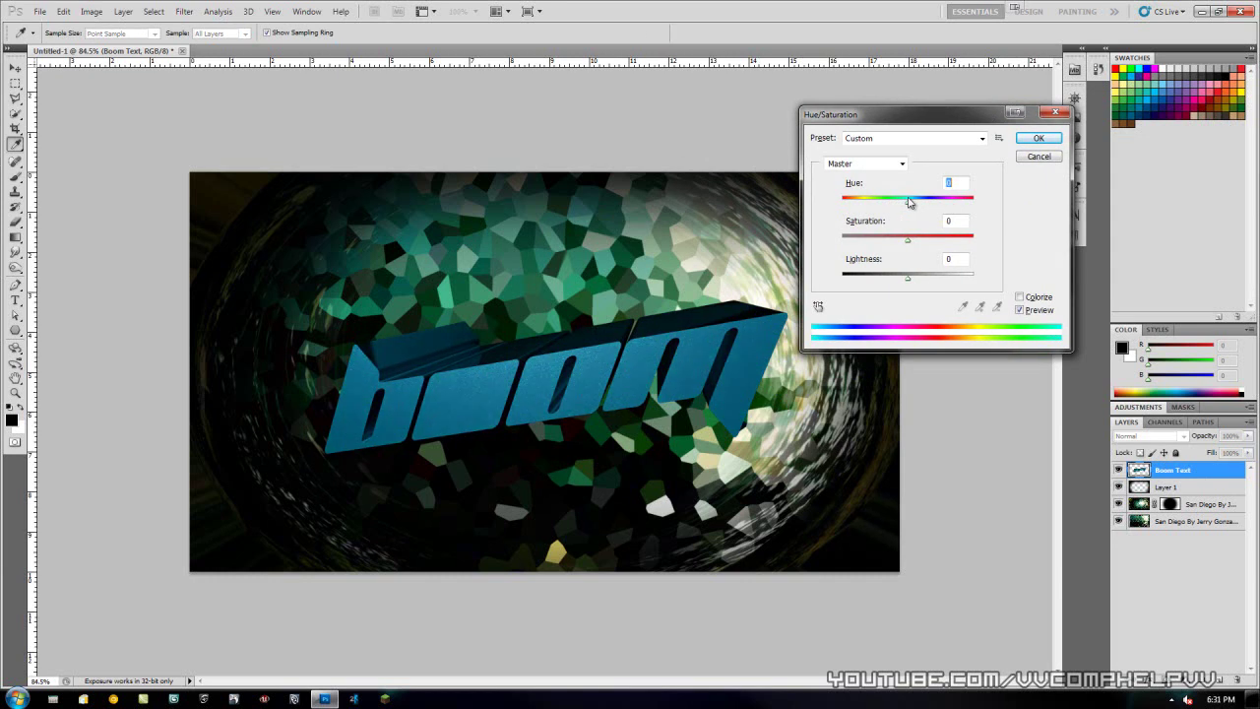
{"action": "left_click", "coordinate": [1030, 159]}
- Shift the Boom text slightly left and add a new layer named Texture above it
{"action": "key", "text": "b"}
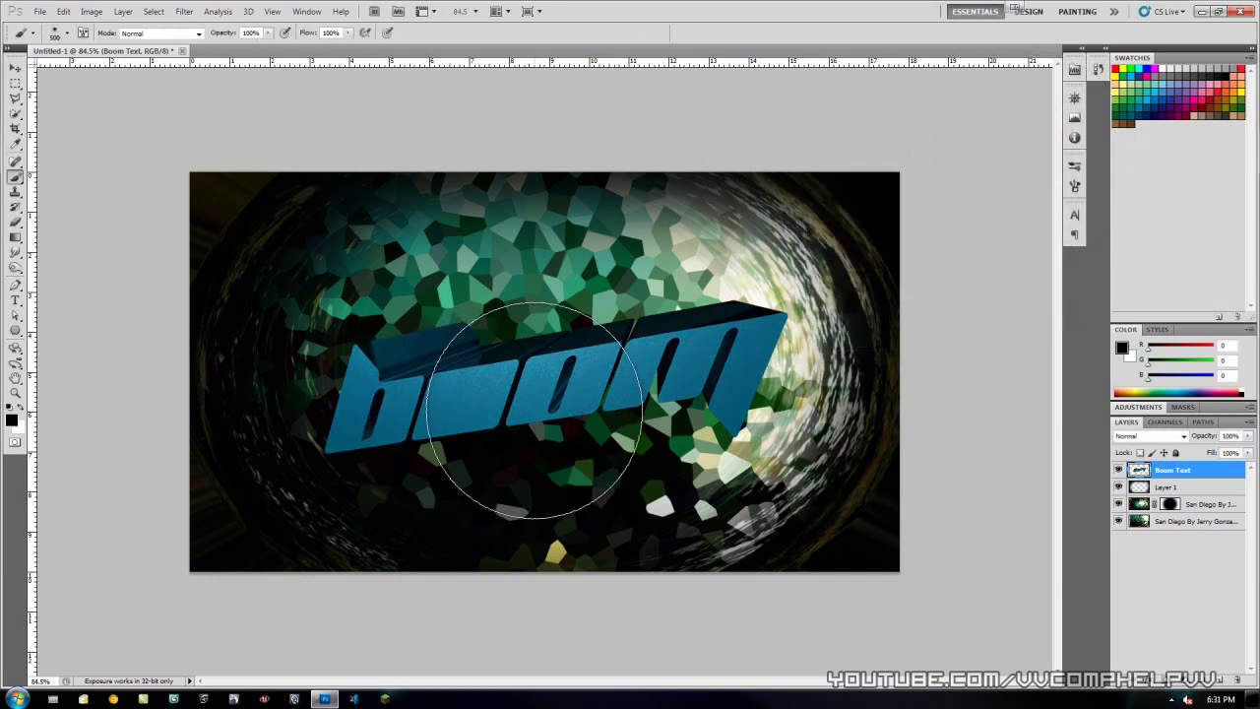
{"action": "key", "text": "v"}
{"action": "mouse_move", "coordinate": [601, 370]}
{"action": "left_mouse_down"}
{"action": "mouse_move", "coordinate": [612, 360]}
{"action": "mouse_move", "coordinate": [591, 370]}
{"action": "left_mouse_up"}
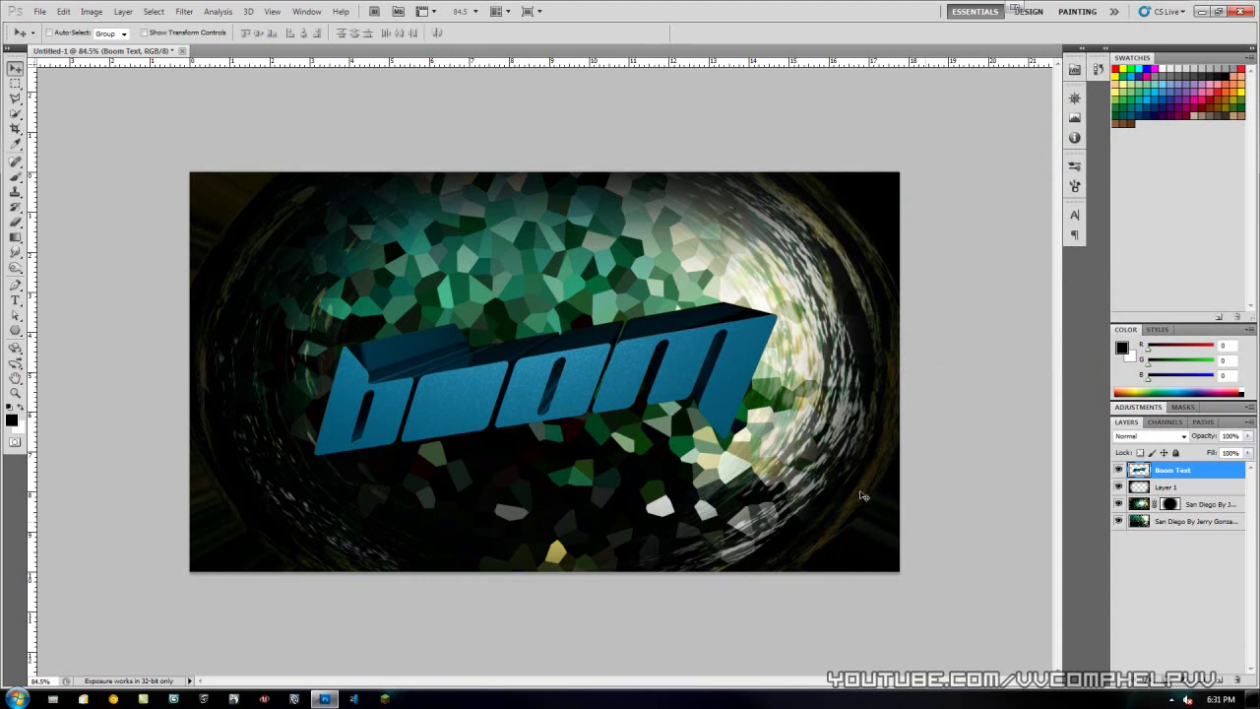
{"action": "left_click", "coordinate": [1222, 680]}
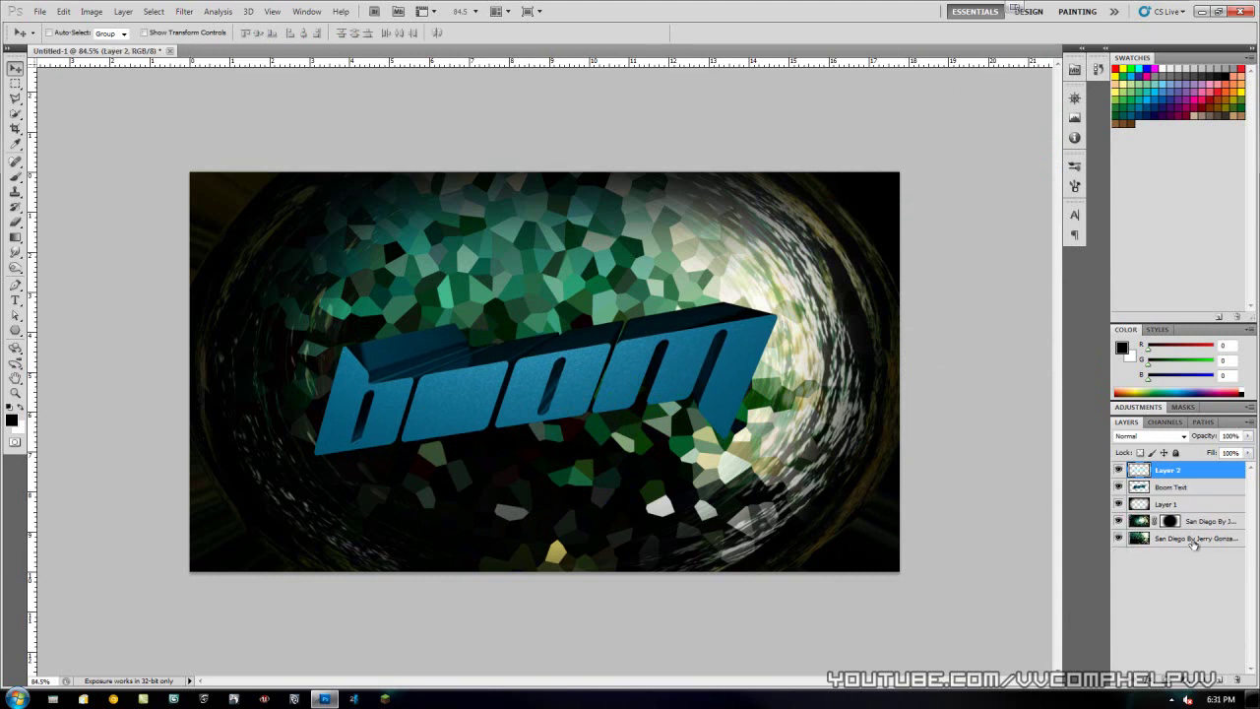
{"action": "double_click", "coordinate": [1180, 476]}
{"action": "key", "text": "Return"}
- Rename Layer 1 to Black, then select the Texture layer to edit its name
{"action": "double_click", "coordinate": [1167, 504]}
{"action": "type", "text": "Black"}
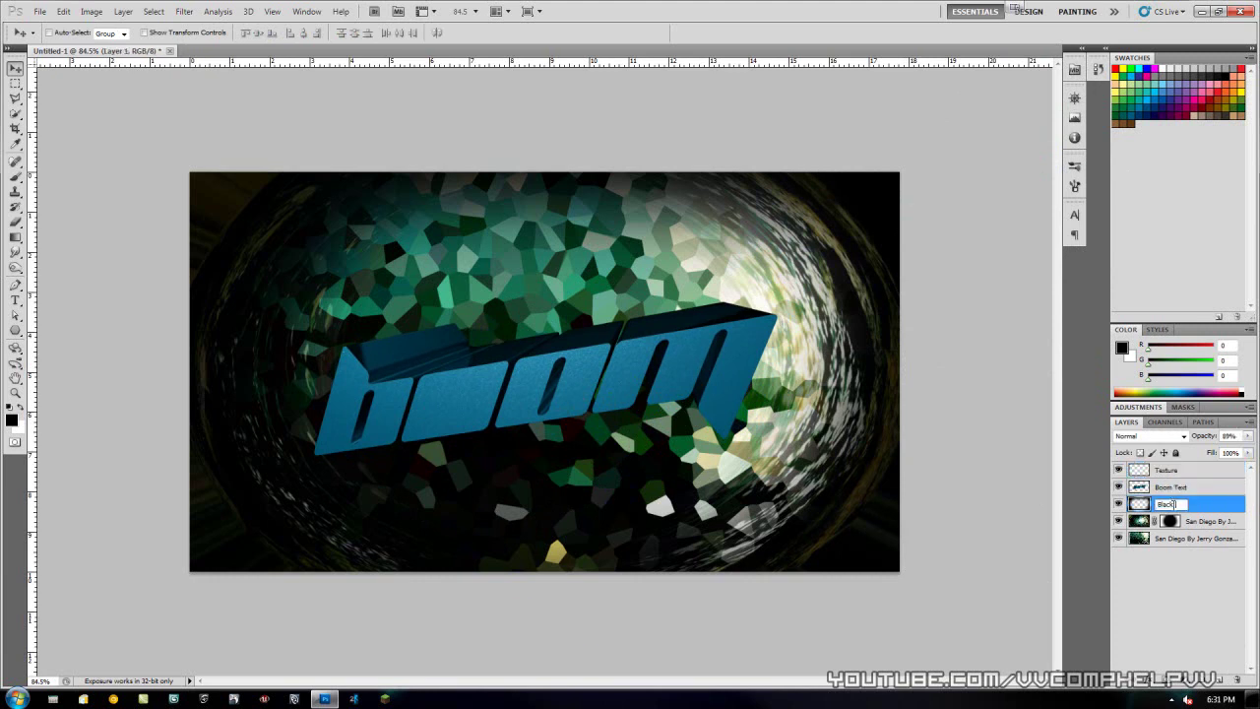
{"action": "key", "text": "Caps_Lock"}
{"action": "type", "text": "BBCKGRDJHQHE"}
{"action": "key", "text": "Caps_Lock"}
{"action": "key", "text": "Return"}
{"action": "left_click", "coordinate": [1185, 471]}
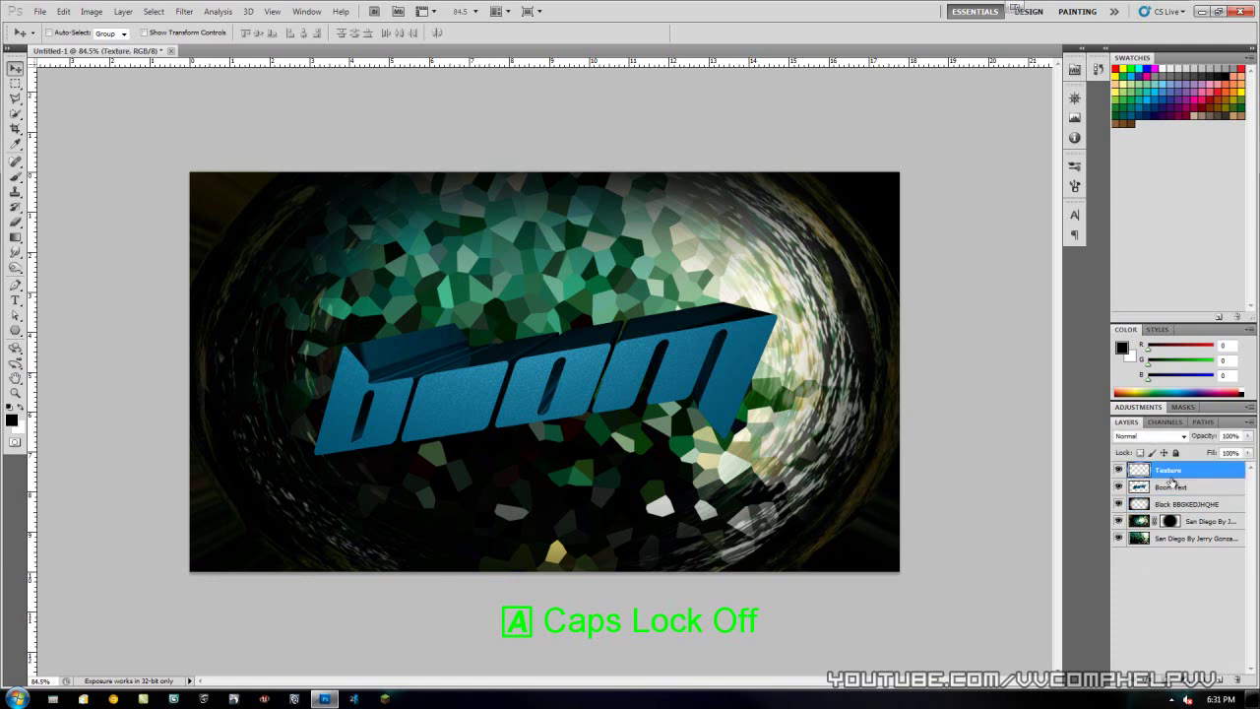
{"action": "double_click", "coordinate": [1164, 472]}
- Place the iClouds photo, enlarge it, and set its blend mode to Overlay
{"action": "left_click", "coordinate": [40, 11]}
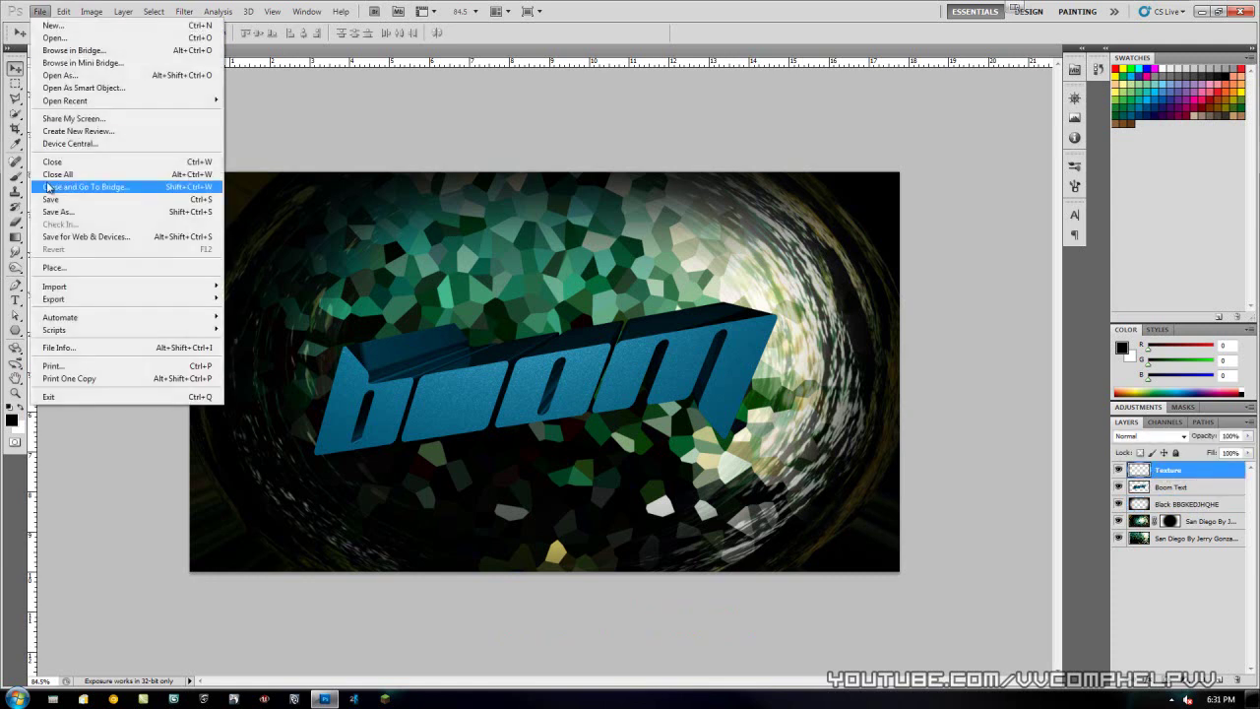
{"action": "left_click", "coordinate": [65, 273]}
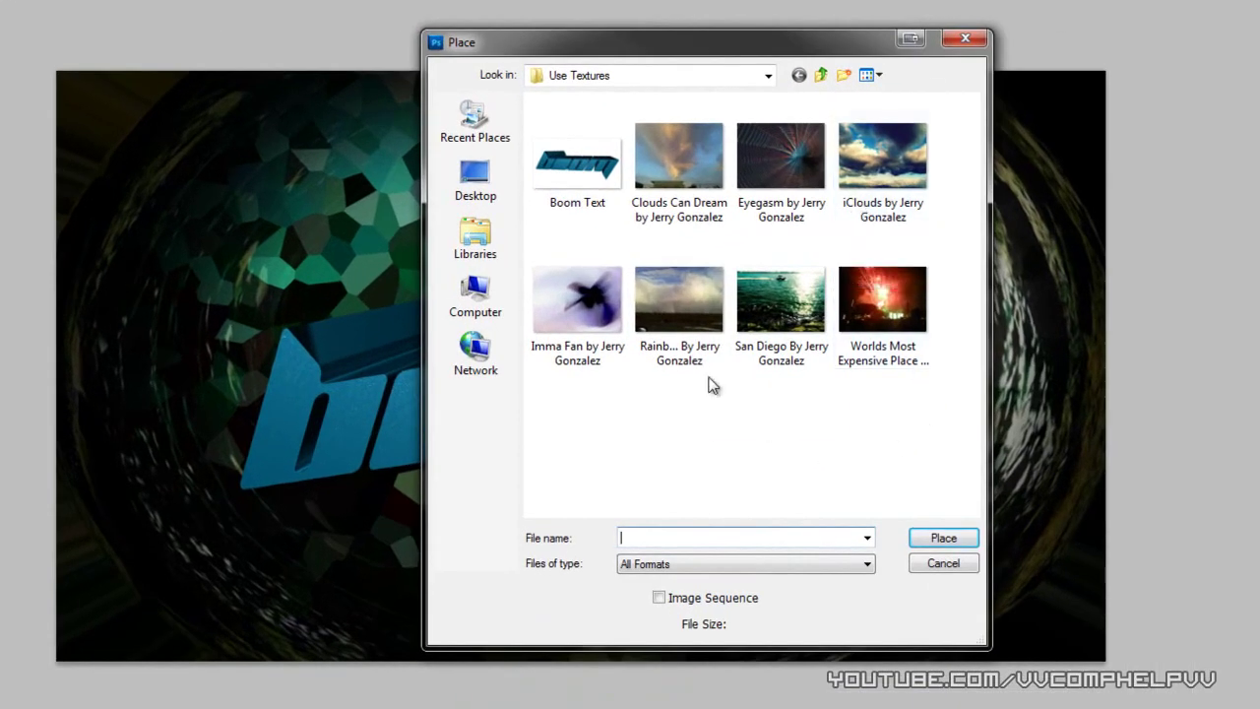
{"action": "double_click", "coordinate": [886, 167]}
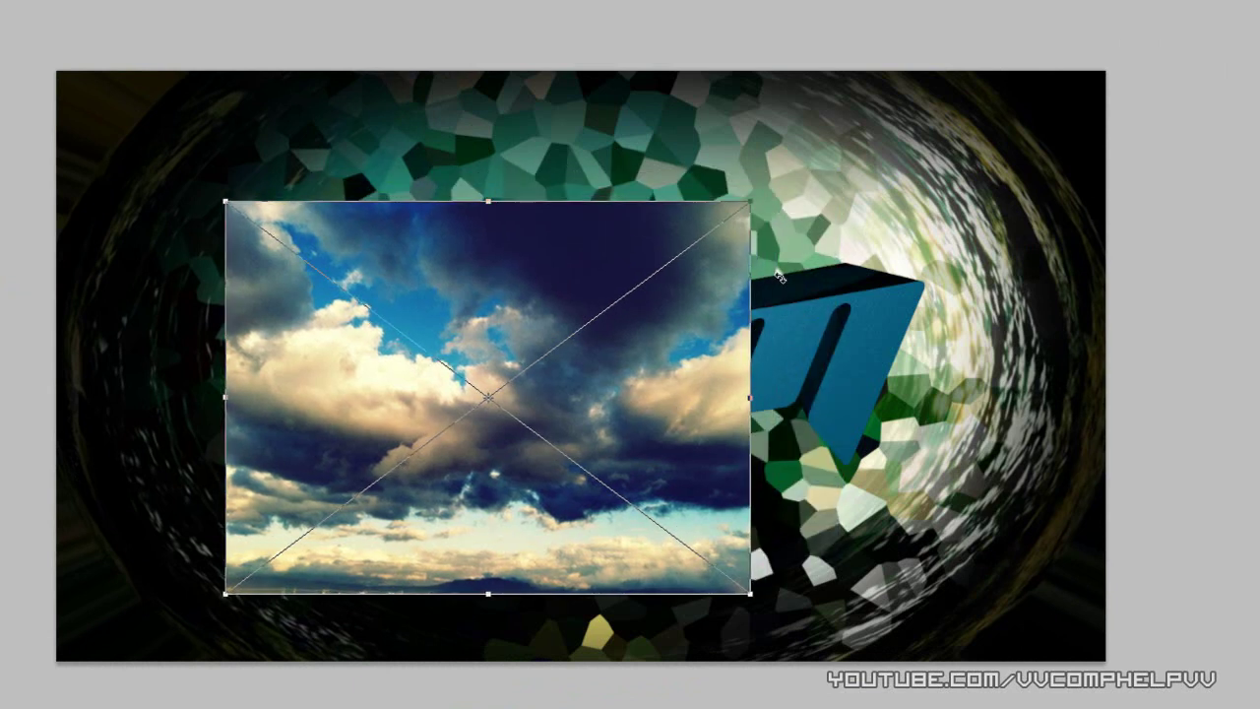
{"action": "left_click_drag", "start_coordinate": [761, 197], "coordinate": [978, 89]}
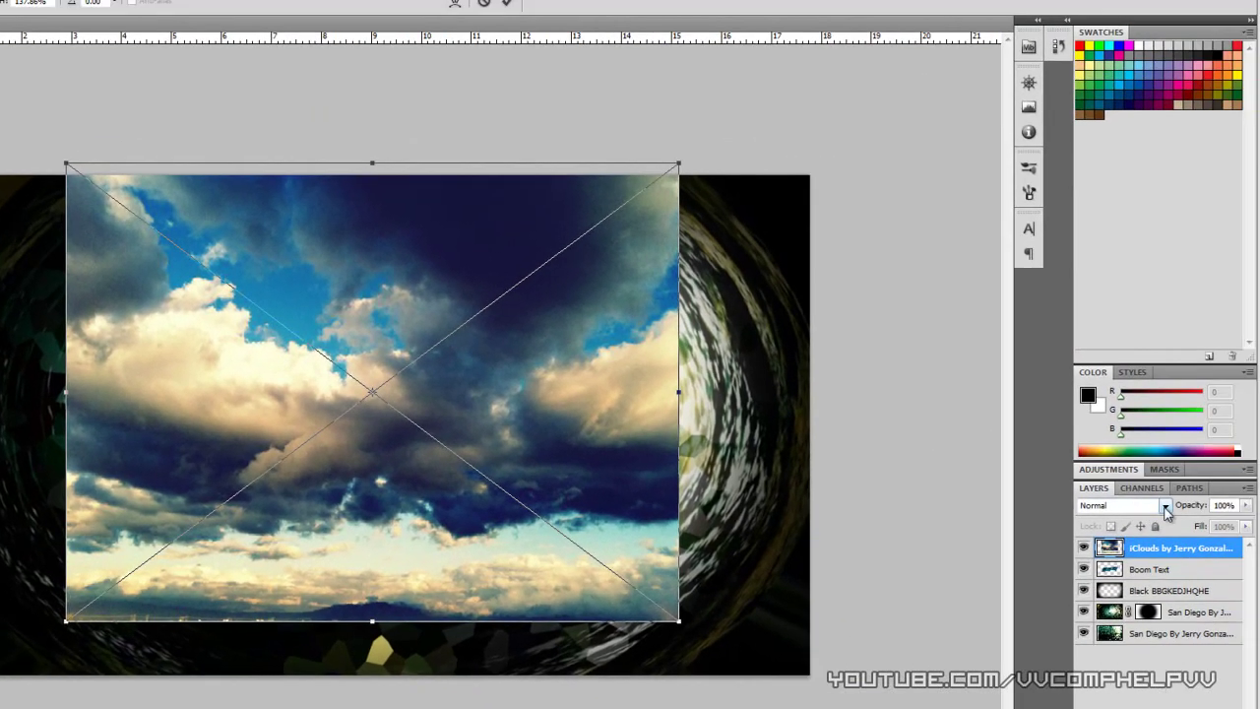
{"action": "left_click", "coordinate": [1166, 506]}
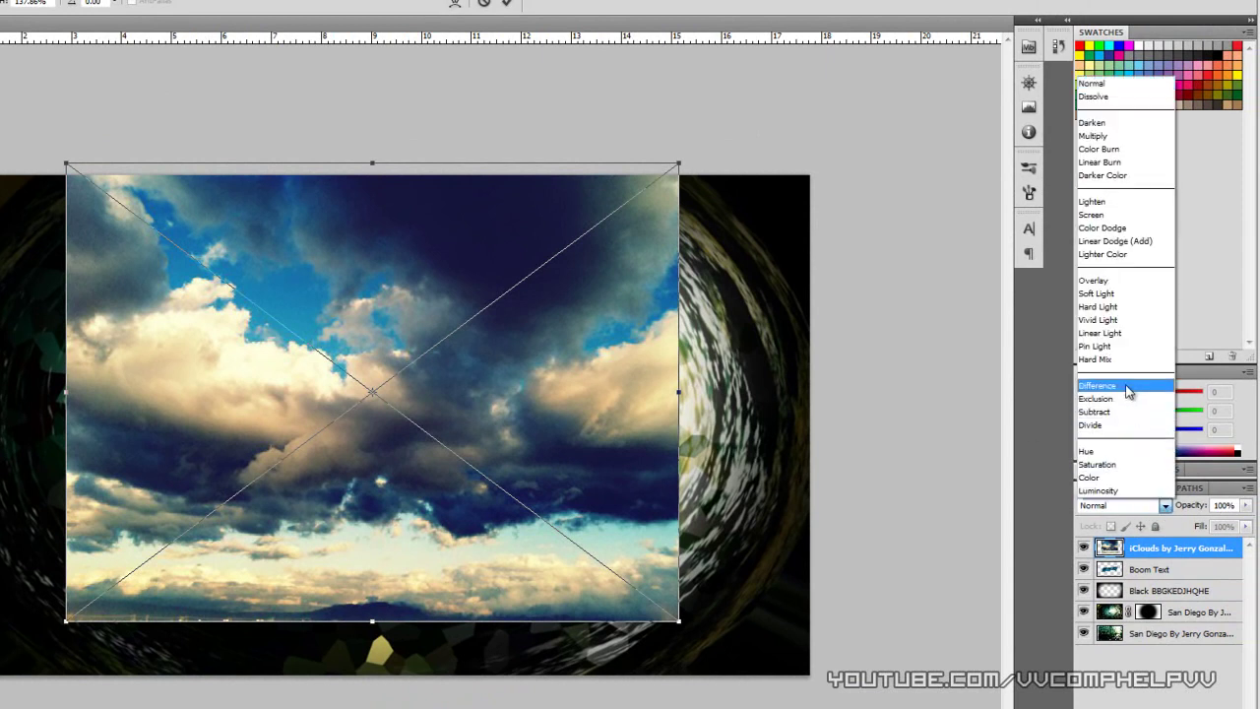
{"action": "left_click", "coordinate": [1094, 280]}
{"action": "left_click_drag", "start_coordinate": [679, 391], "coordinate": [673, 392]}
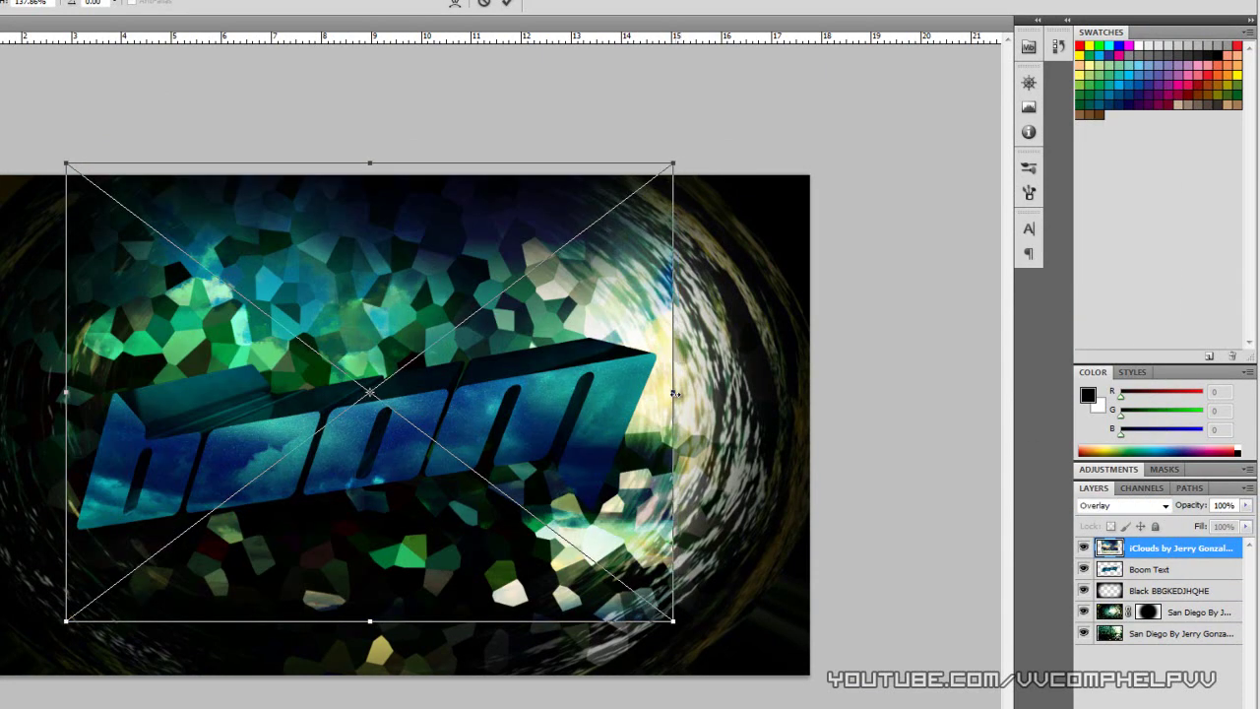
{"action": "left_click", "coordinate": [512, 5]}
- Move the clouds down over the text and rotate them clockwise to match its tilt
{"action": "left_click_drag", "start_coordinate": [555, 385], "coordinate": [531, 459]}
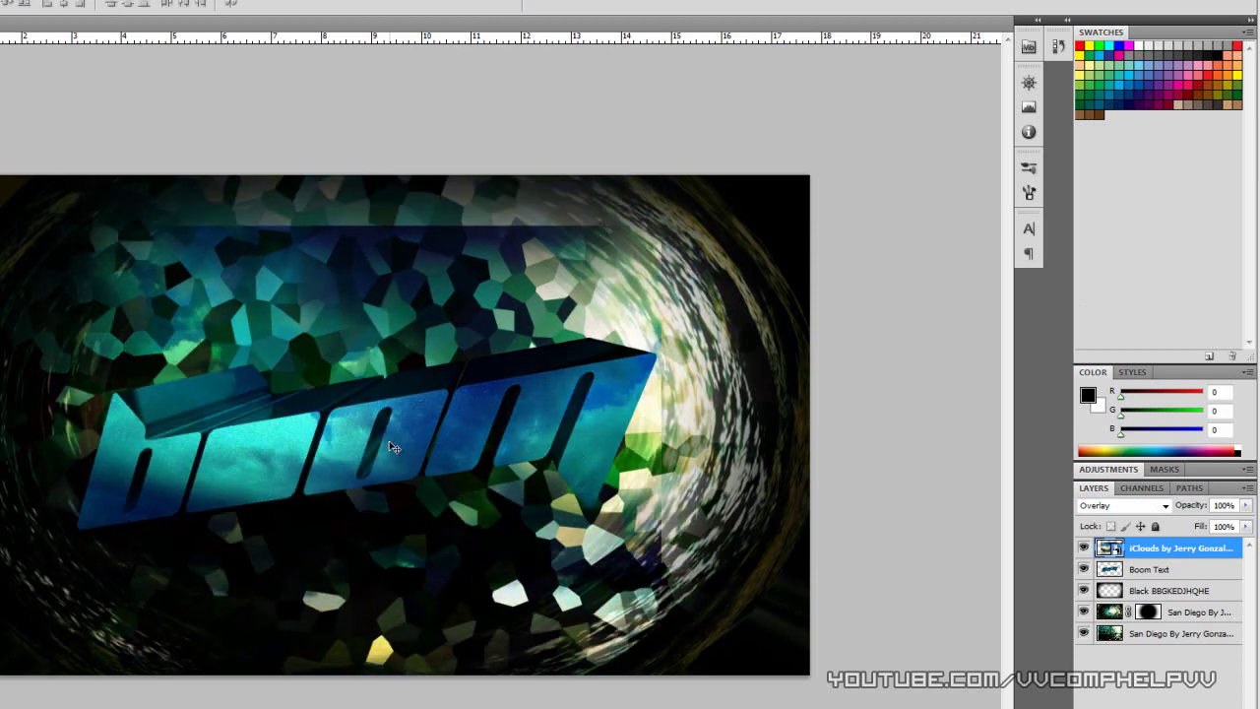
{"action": "key", "text": "ctrl+t"}
{"action": "left_click_drag", "start_coordinate": [766, 537], "coordinate": [802, 571]}
{"action": "left_click_drag", "start_coordinate": [546, 488], "coordinate": [551, 485]}
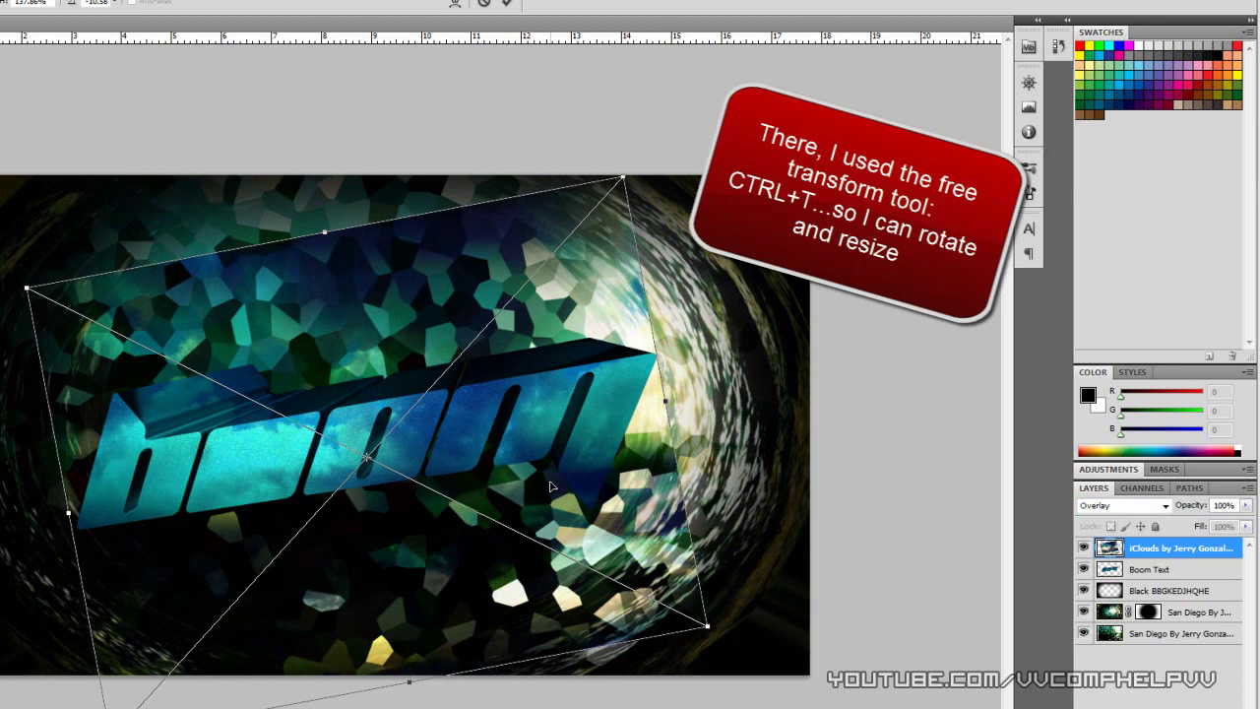
{"action": "left_click", "coordinate": [505, 4]}
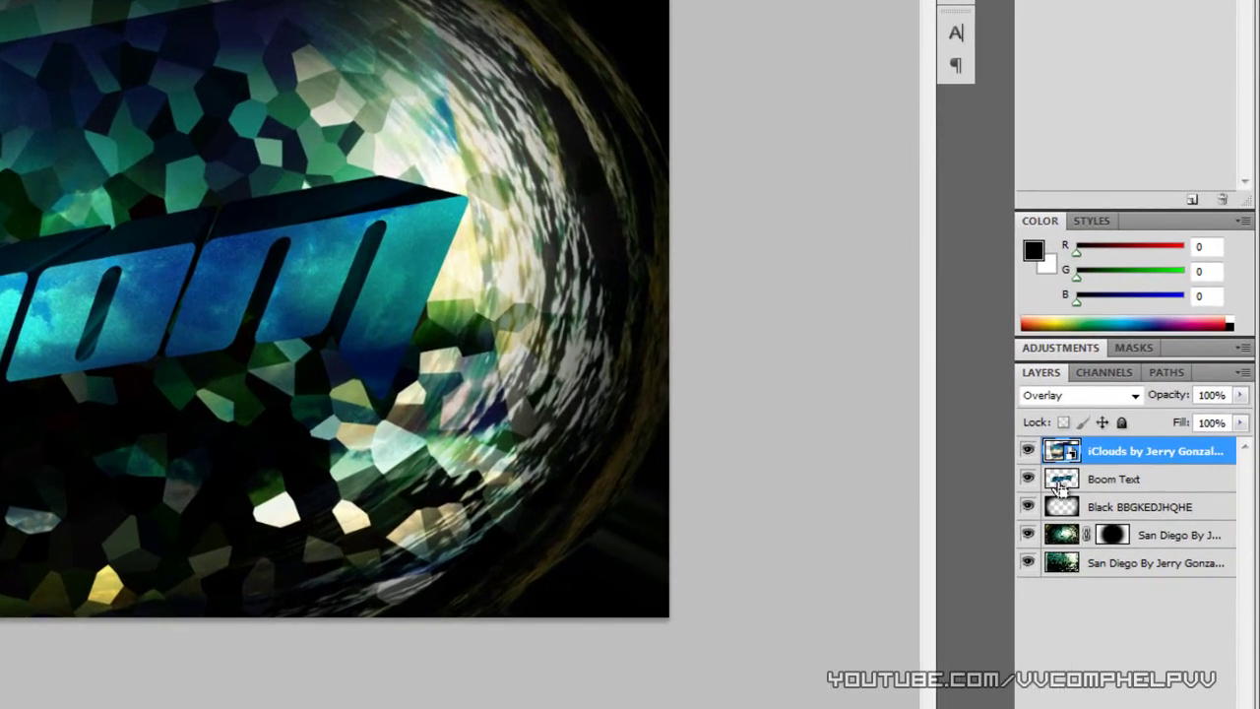
- Select everything outside the Boom letters, rasterize the clouds layer, and delete the clouds there
{"action": "left_click", "coordinate": [1060, 482], "text": "ctrl"}
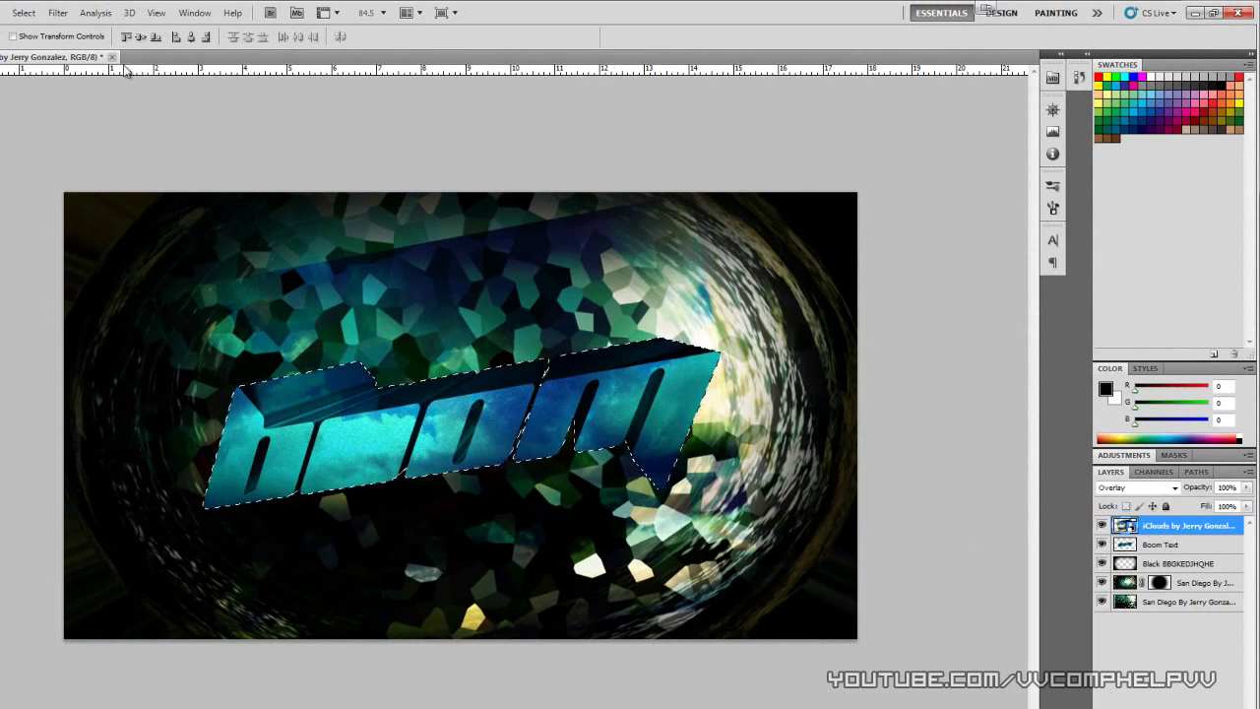
{"action": "left_click", "coordinate": [14, 15]}
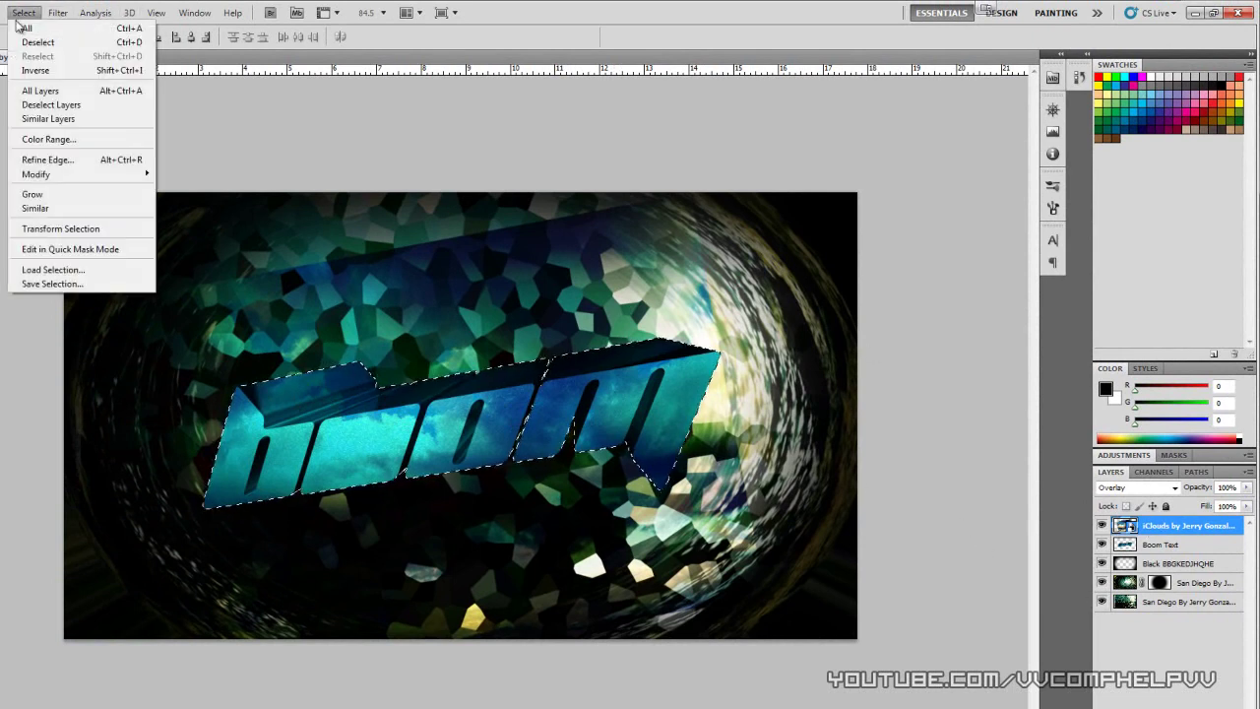
{"action": "left_click", "coordinate": [44, 70]}
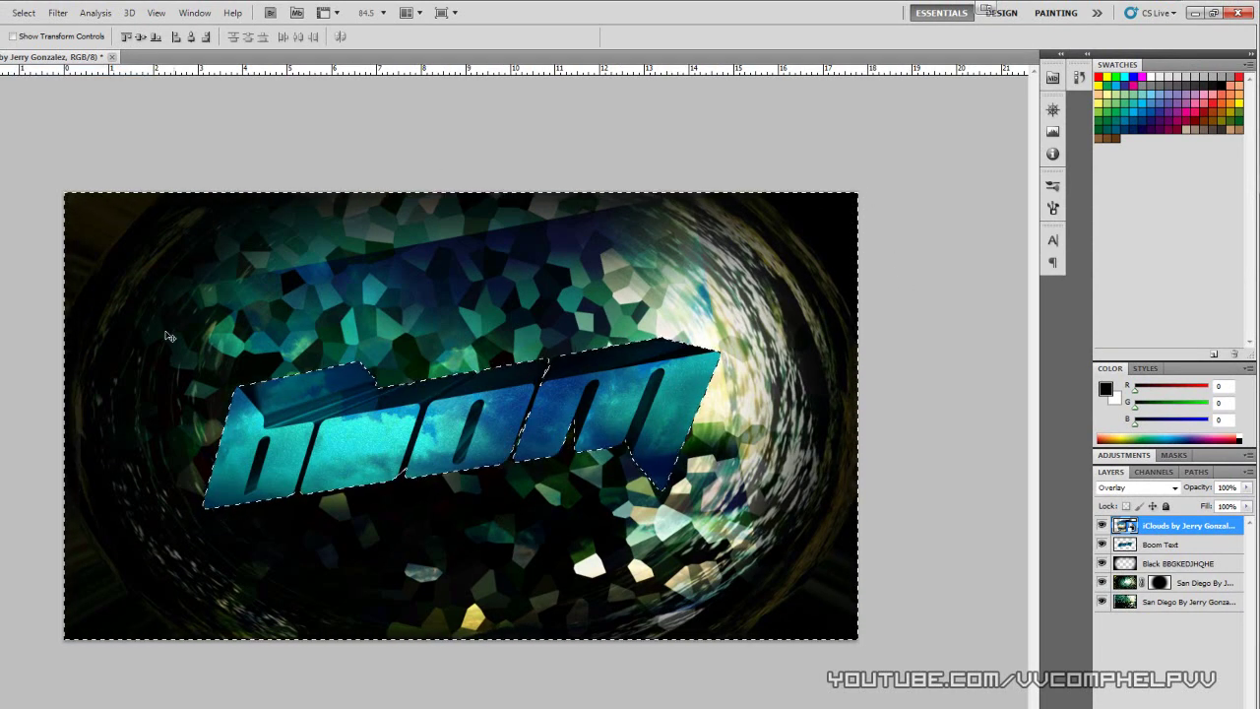
{"action": "right_click", "coordinate": [1174, 529]}
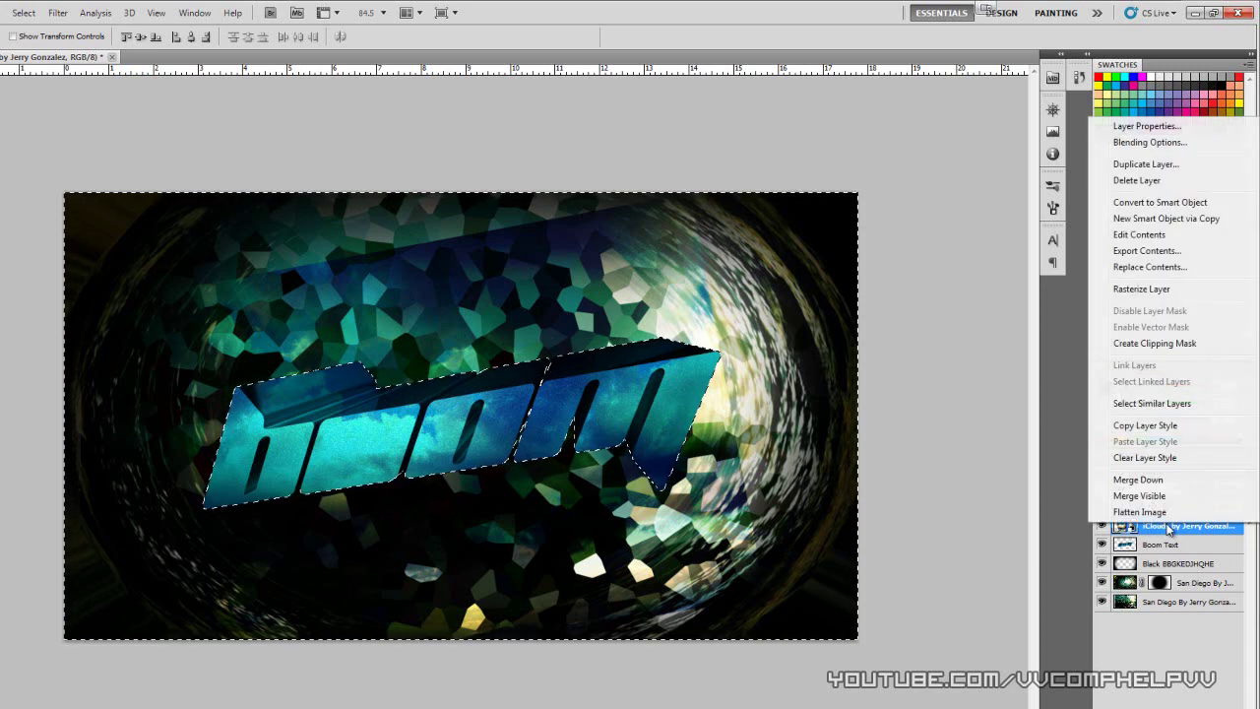
{"action": "left_click", "coordinate": [1169, 291]}
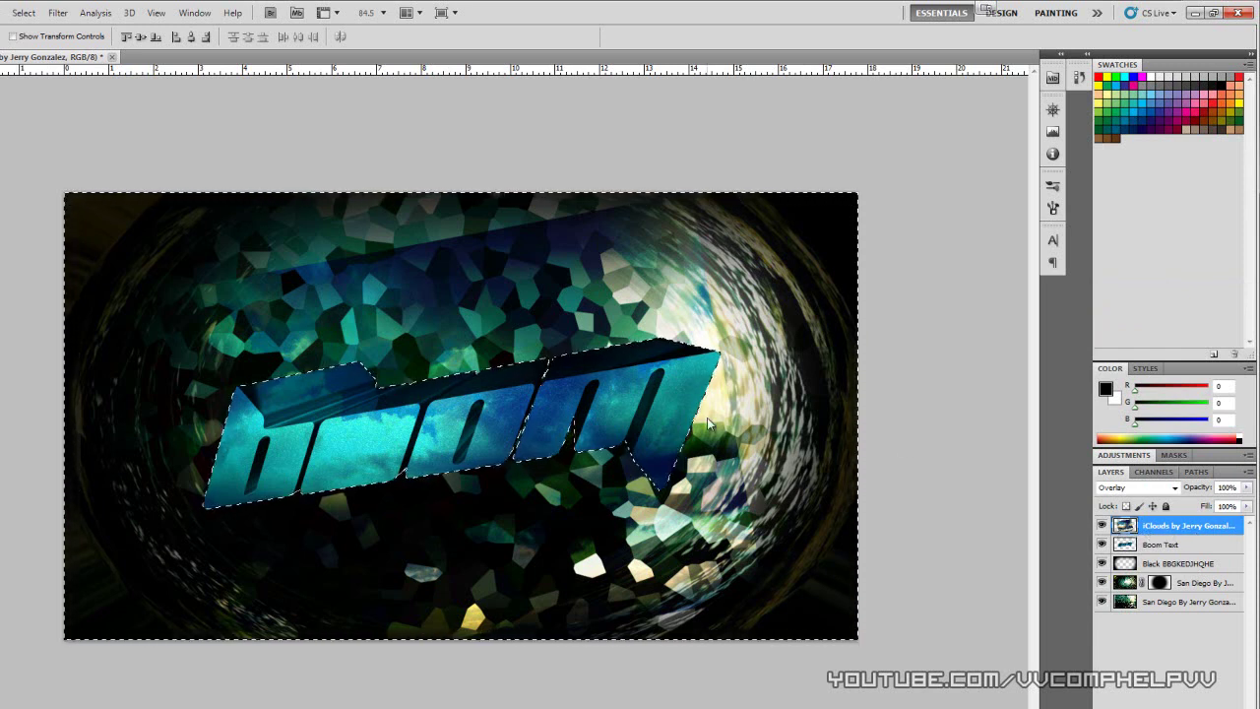
{"action": "key", "text": "Delete"}
{"action": "key", "text": "ctrl+d"}
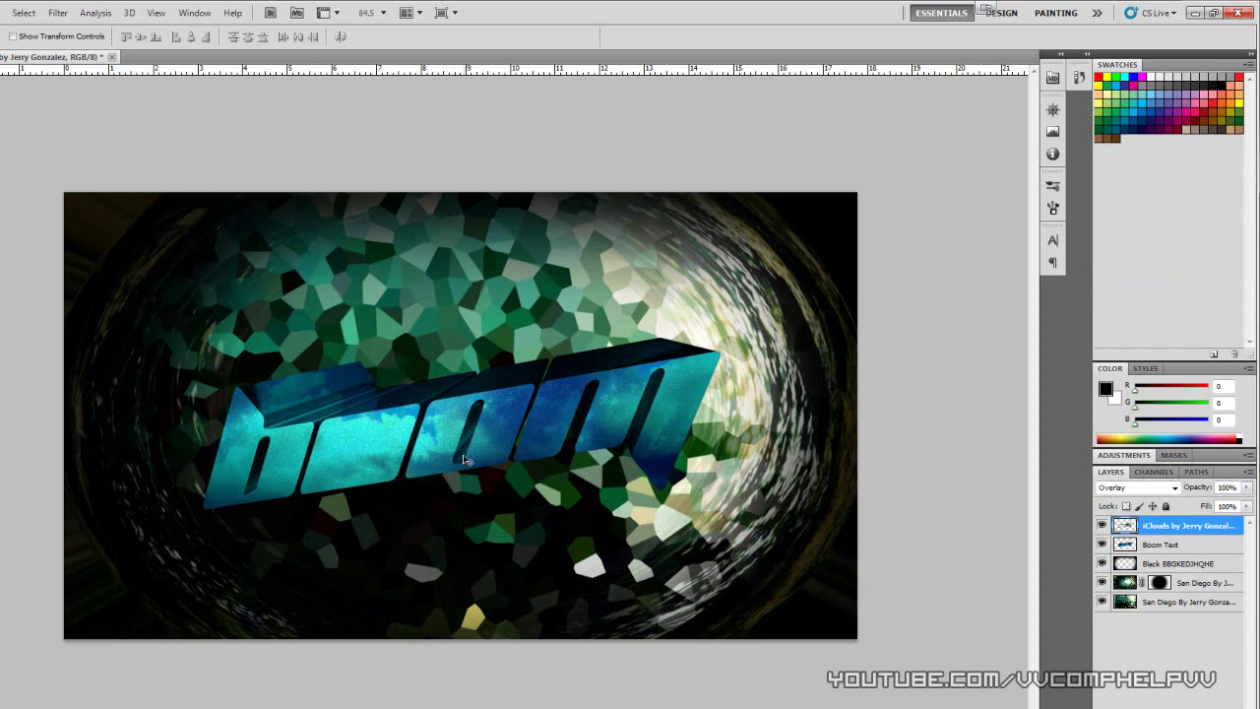
- Set the clouds layer opacity to 65% and add a new empty layer on top
{"action": "left_click", "coordinate": [1245, 488]}
{"action": "left_click_drag", "start_coordinate": [1246, 503], "coordinate": [1204, 505]}
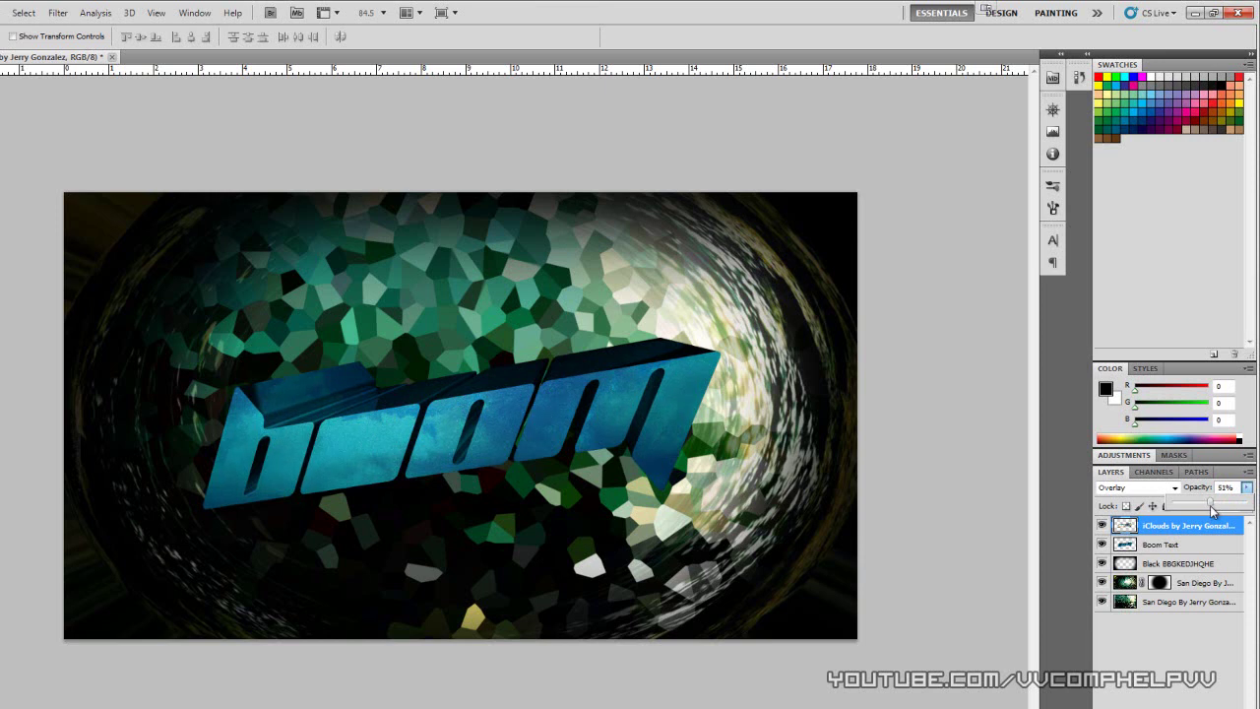
{"action": "mouse_move", "coordinate": [1210, 504]}
{"action": "left_mouse_down"}
{"action": "mouse_move", "coordinate": [1201, 509]}
{"action": "mouse_move", "coordinate": [1237, 510]}
{"action": "mouse_move", "coordinate": [1221, 505]}
{"action": "left_mouse_up"}
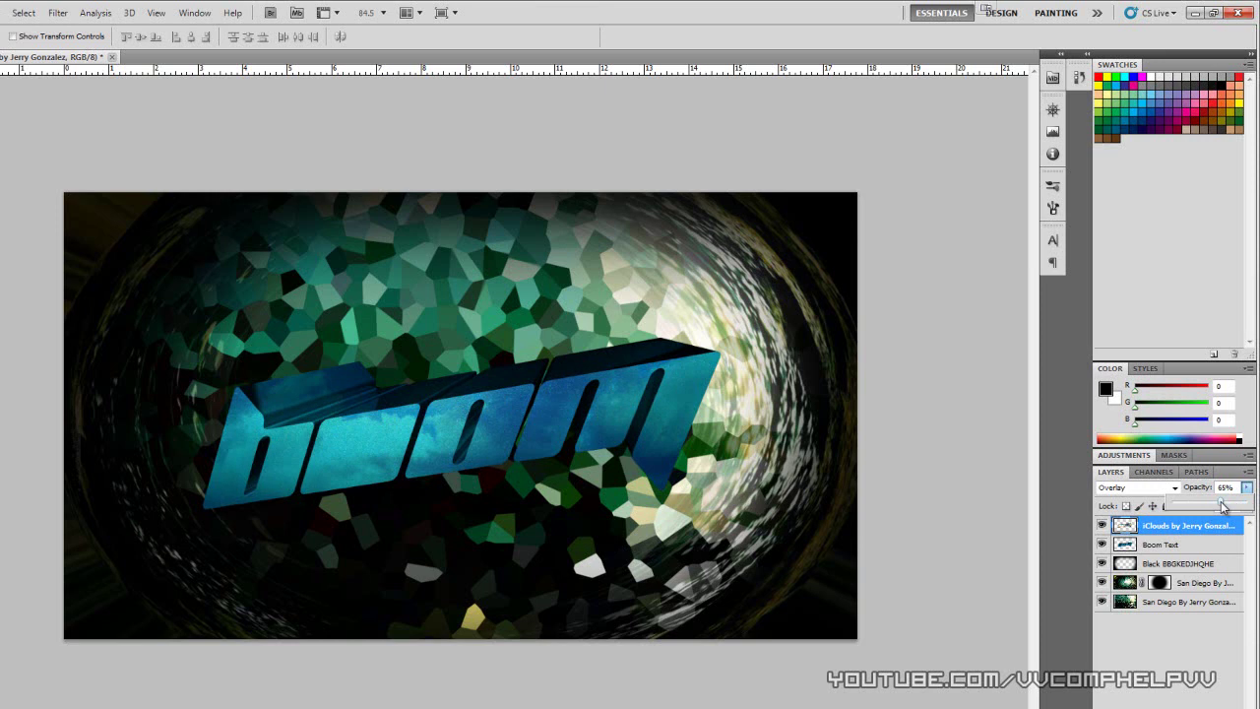
{"action": "left_click", "coordinate": [990, 446]}
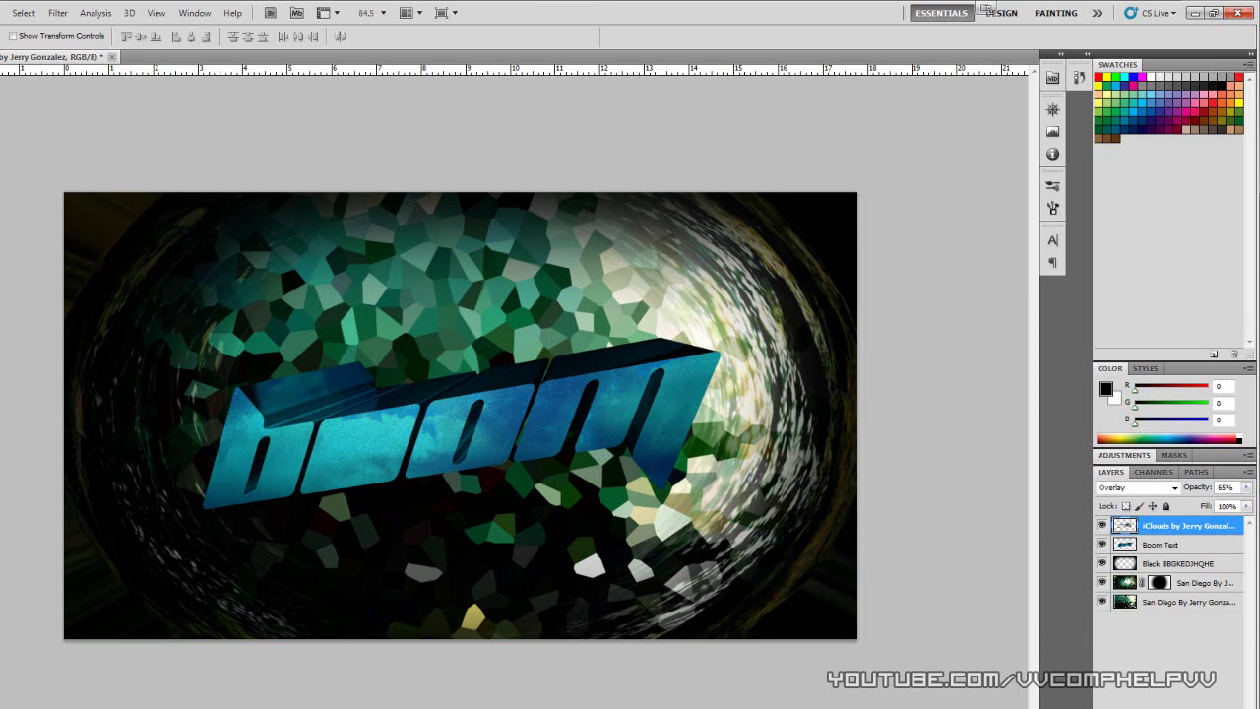
{"action": "key", "text": "ctrl+shift+alt+n"}
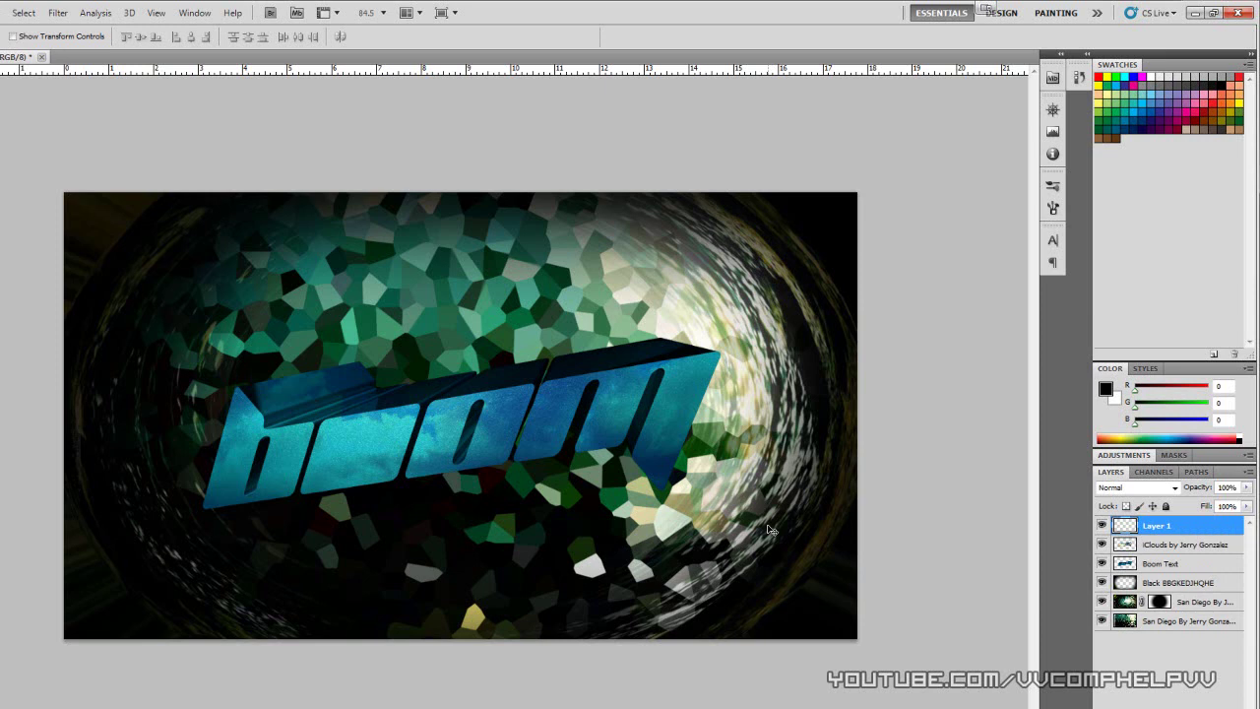
{"action": "left_click_drag", "start_coordinate": [250, 478], "coordinate": [301, 472]}
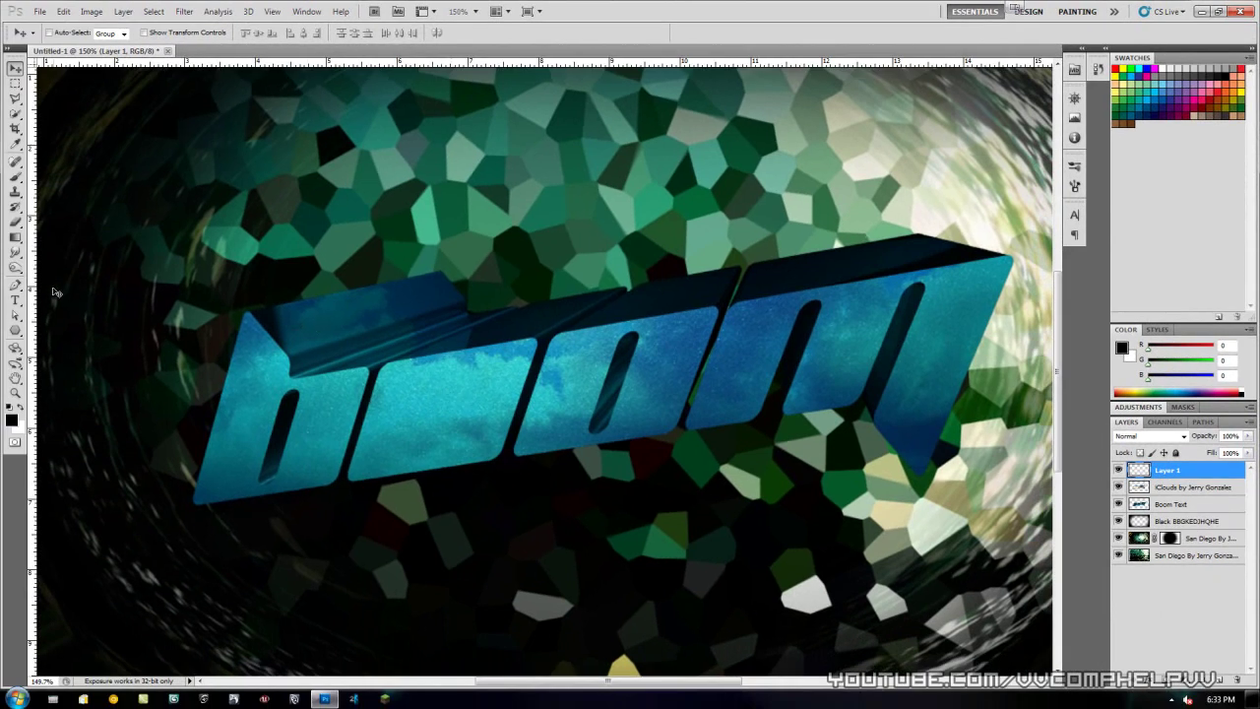
- With the Pen tool, place anchors along the b's top edge and rounded top-right corner
{"action": "left_click", "coordinate": [15, 285]}
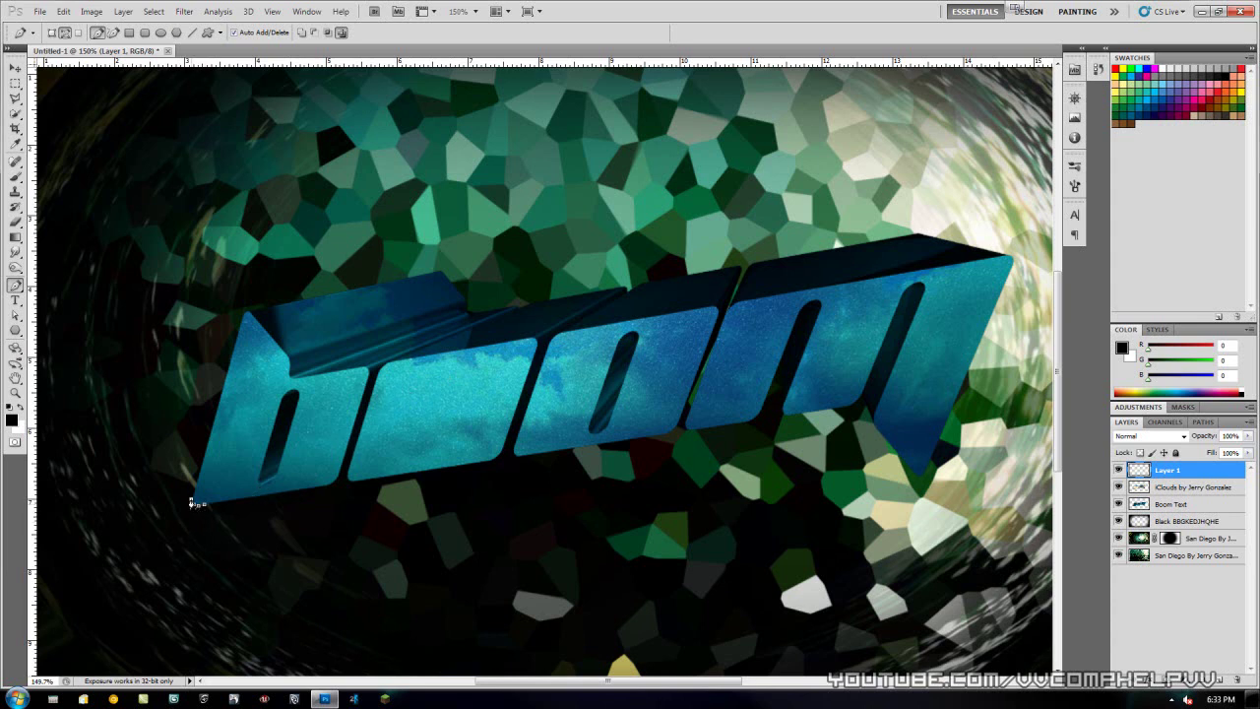
{"action": "left_click", "coordinate": [244, 317]}
{"action": "left_click", "coordinate": [287, 361]}
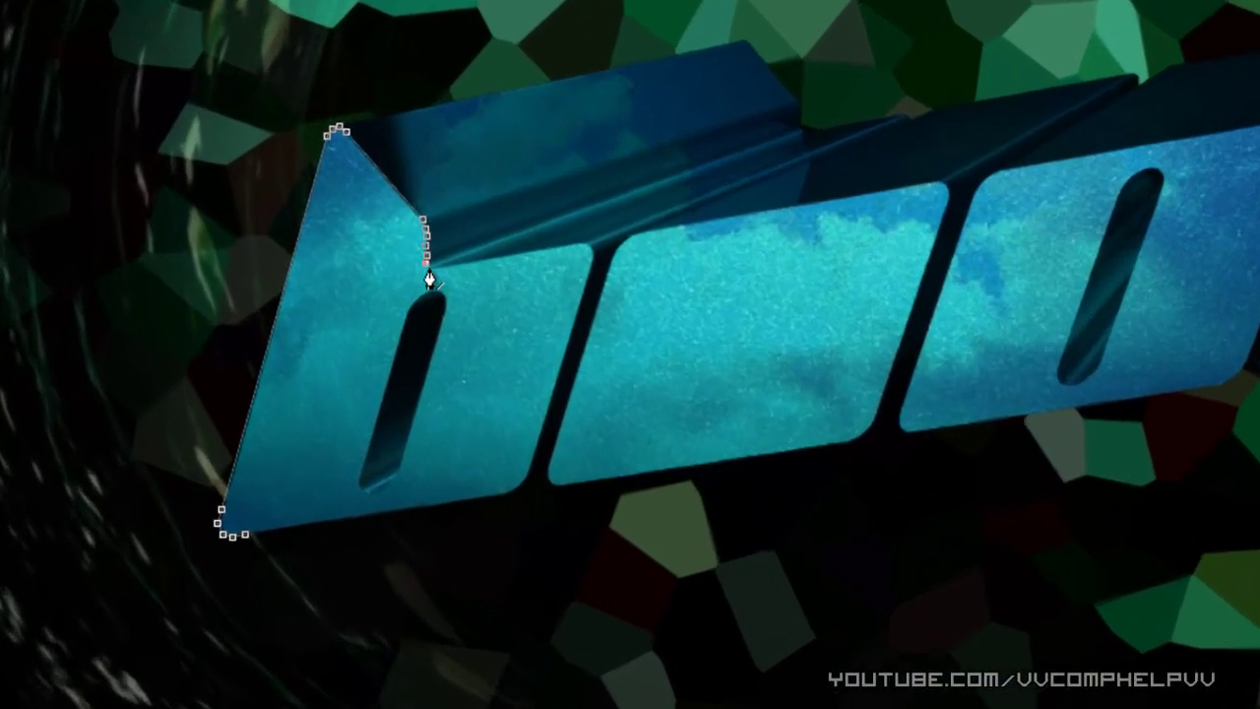
{"action": "left_click", "coordinate": [440, 262]}
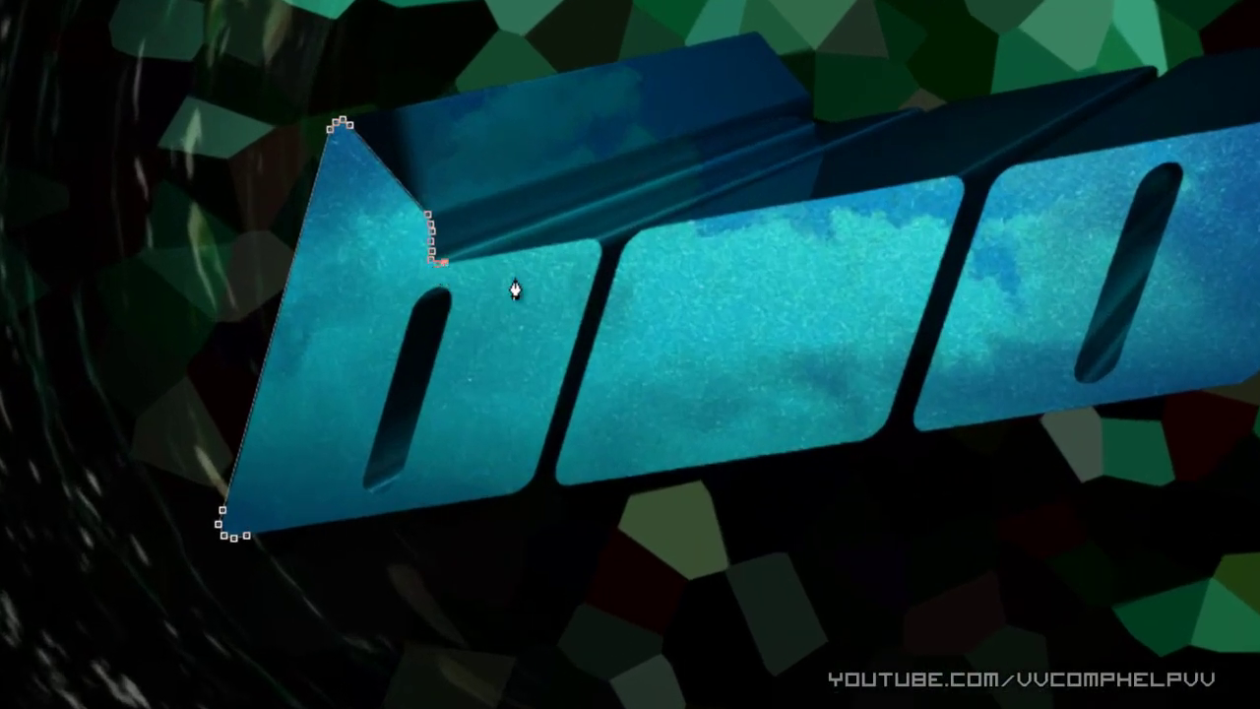
{"action": "left_click", "coordinate": [588, 238]}
{"action": "left_click", "coordinate": [598, 245]}
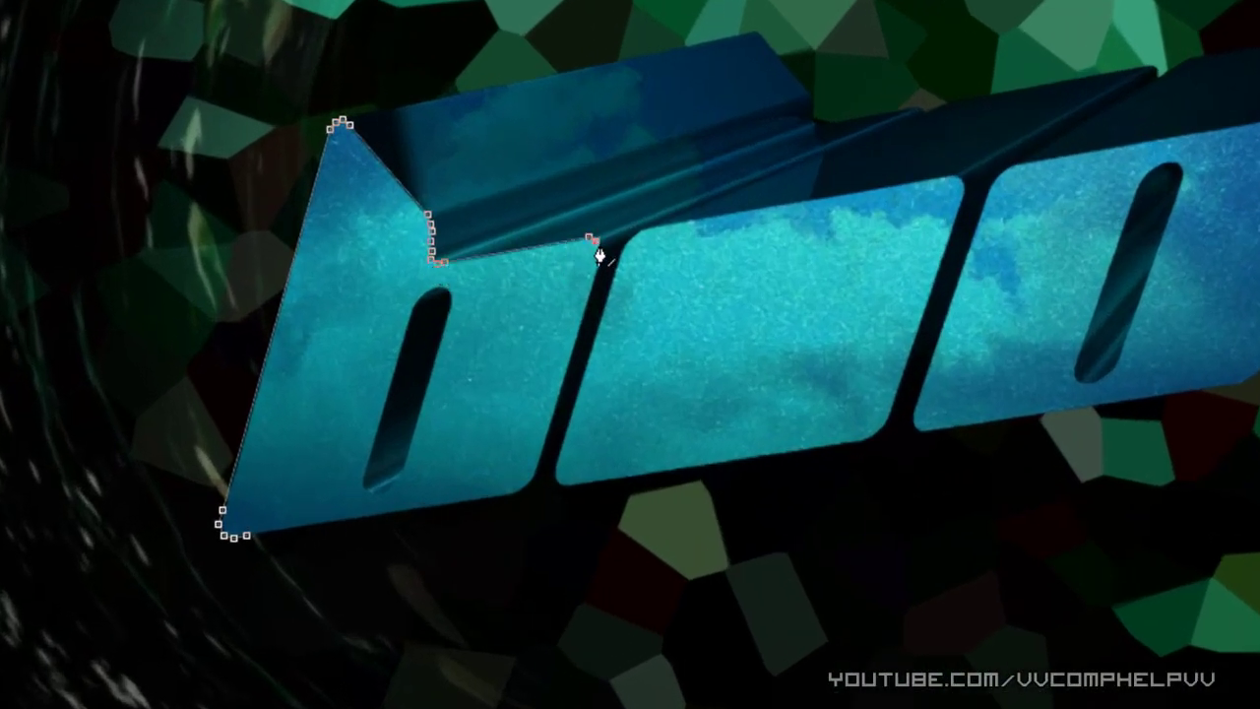
{"action": "left_click", "coordinate": [601, 258]}
- Continue anchors down the b's right edge and rounded bottom corner, closing at the start point
{"action": "left_click", "coordinate": [536, 476]}
{"action": "left_click", "coordinate": [535, 479]}
{"action": "left_click", "coordinate": [525, 488]}
{"action": "left_click", "coordinate": [516, 491]}
{"action": "left_click", "coordinate": [504, 496]}
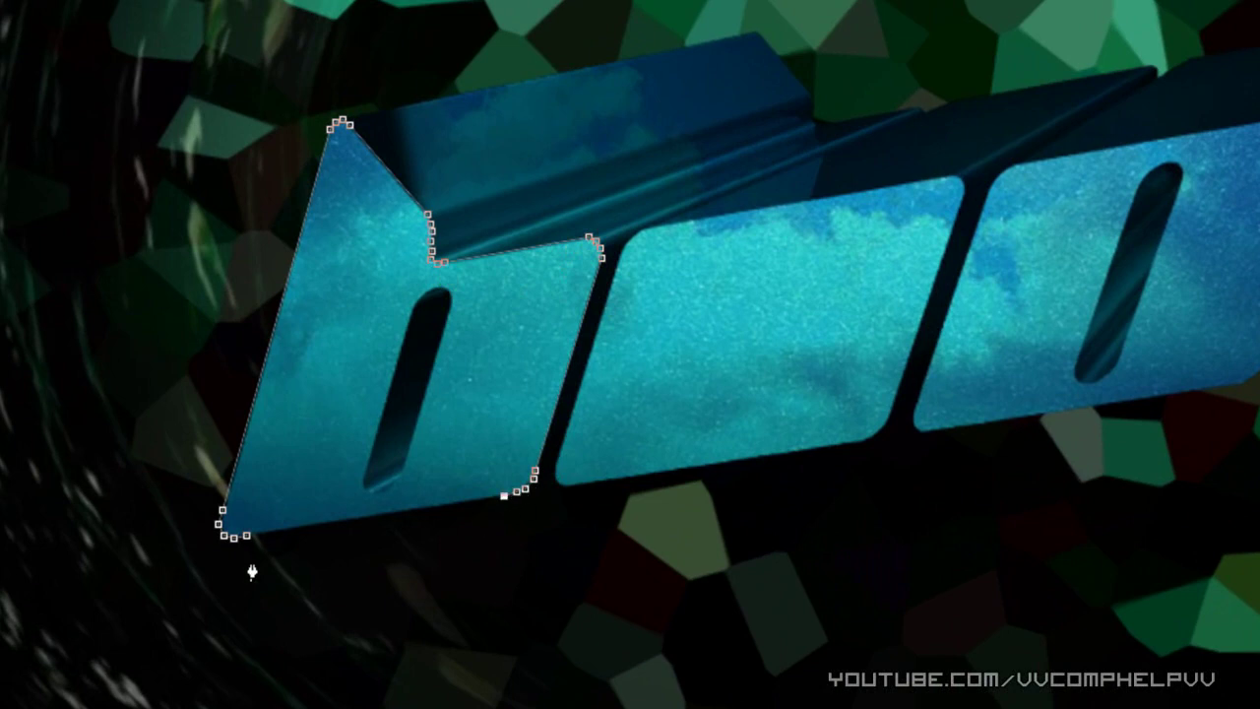
{"action": "left_click", "coordinate": [246, 535]}
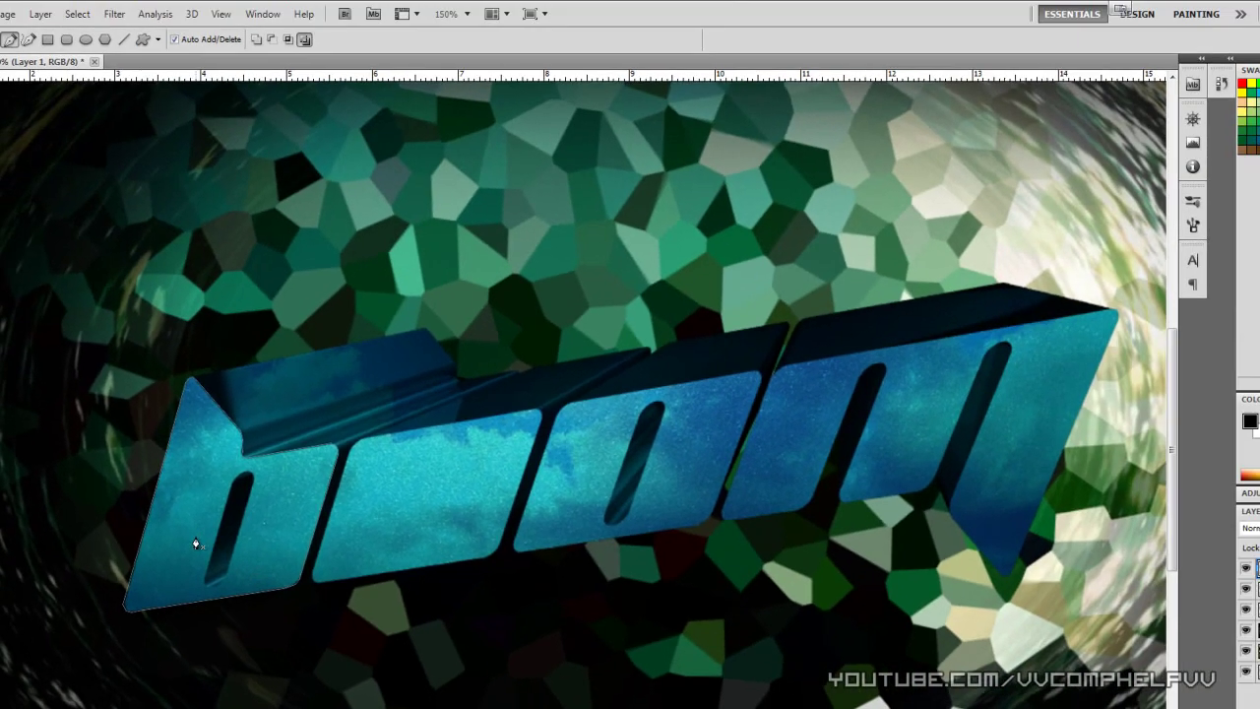
- Trace the hole inside the b, discarding a stray curve, then marquee-select the path with Direct Selection
{"action": "left_click", "coordinate": [411, 250]}
{"action": "left_click_drag", "start_coordinate": [511, 232], "coordinate": [475, 211]}
{"action": "key", "text": "Escape"}
{"action": "left_click", "coordinate": [233, 489]}
{"action": "left_click", "coordinate": [225, 582]}
{"action": "left_click", "coordinate": [215, 593]}
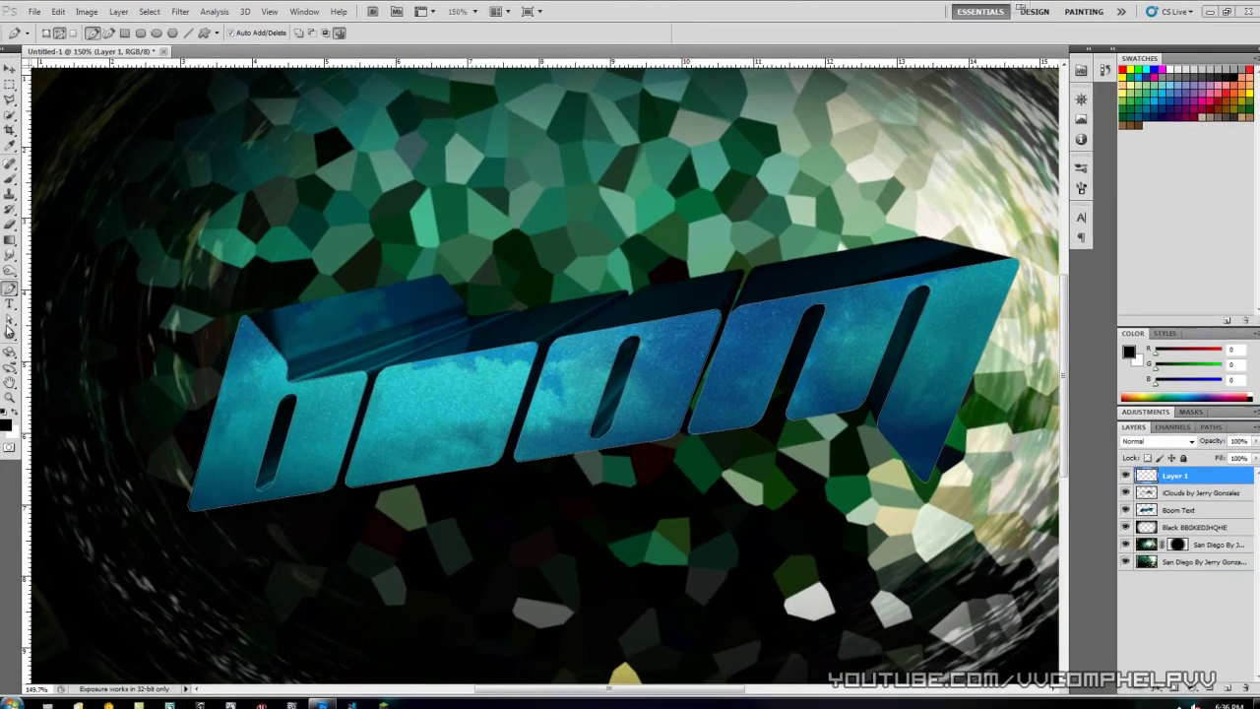
{"action": "left_click", "coordinate": [16, 315]}
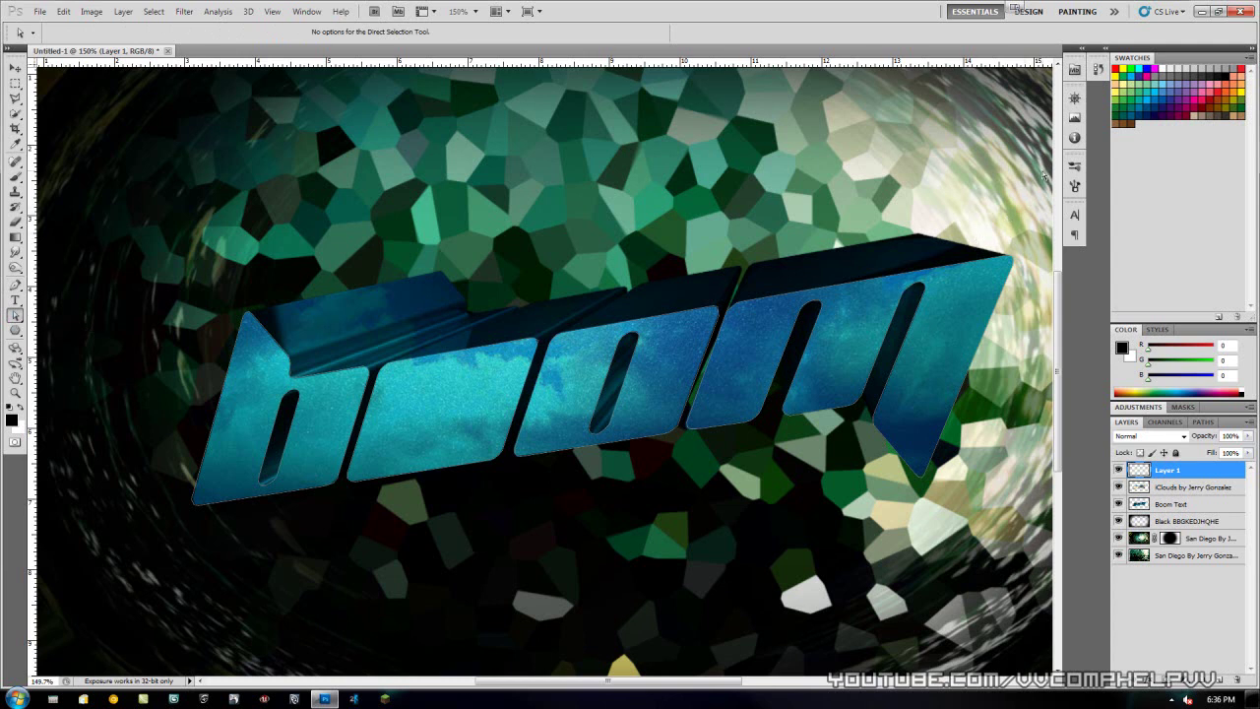
{"action": "left_click_drag", "start_coordinate": [453, 169], "coordinate": [122, 563]}
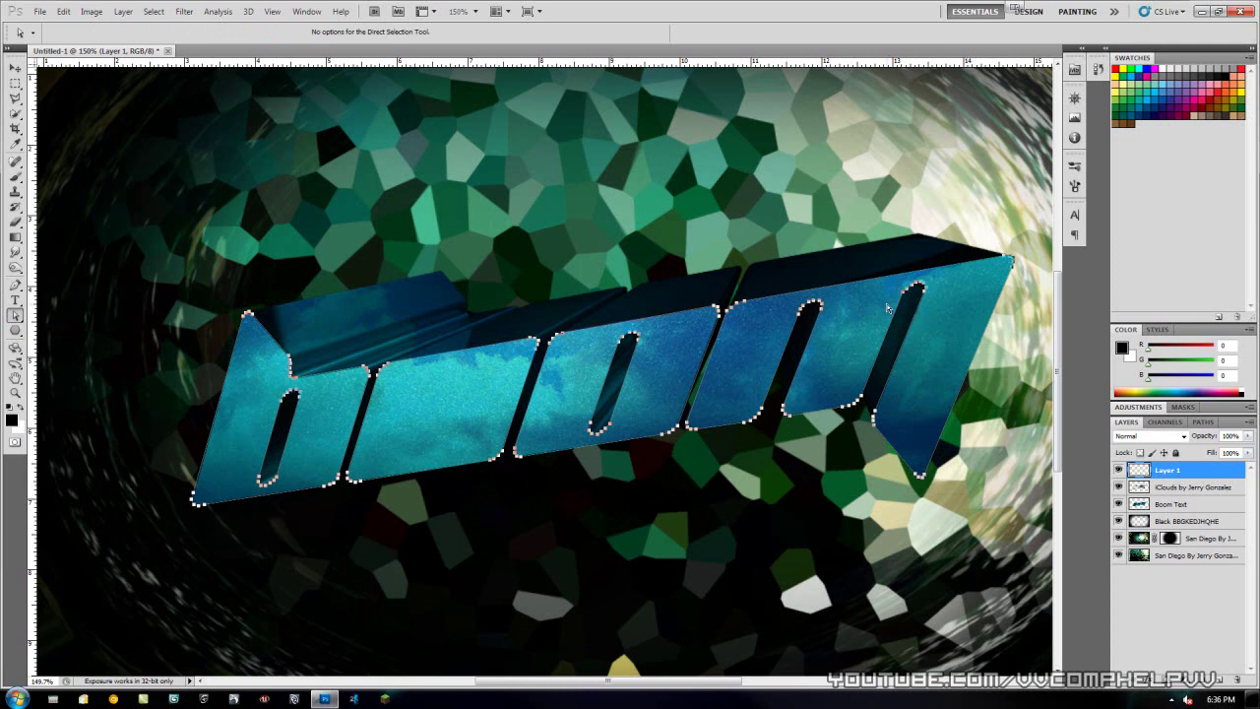
- Set the Brush to 7 px and undo a black test stroke
{"action": "left_click", "coordinate": [15, 179]}
{"action": "right_click", "coordinate": [424, 246]}
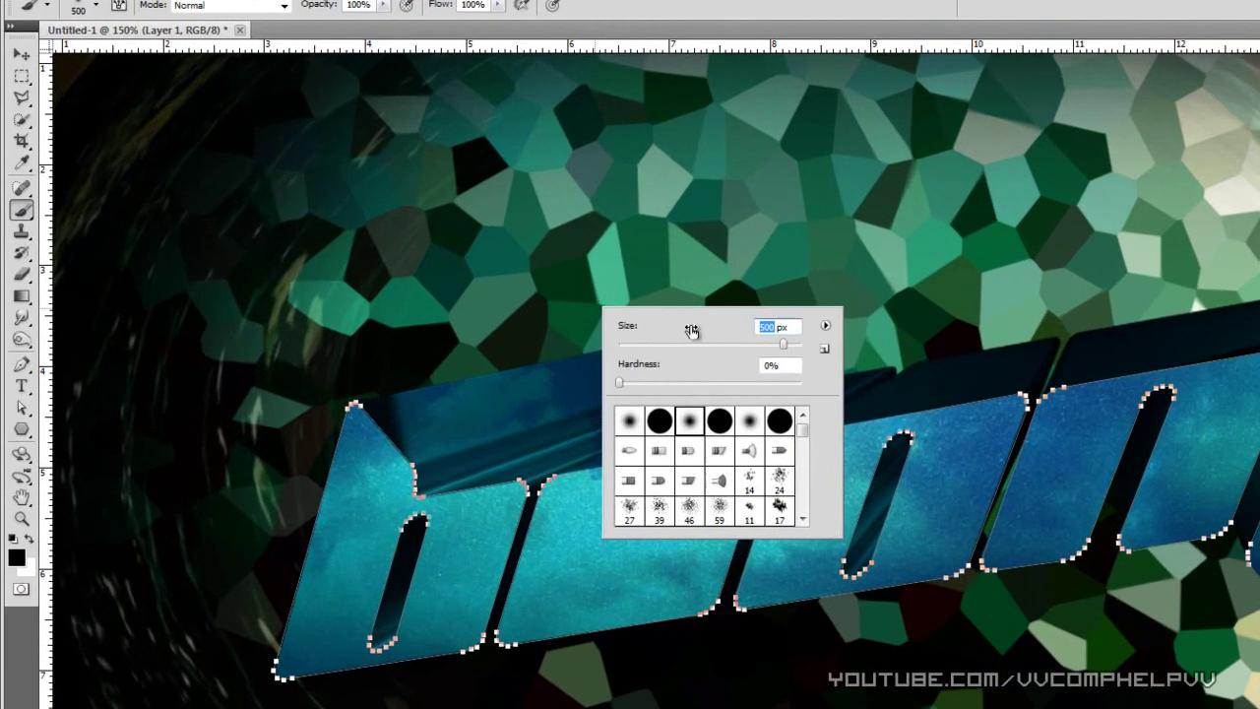
{"action": "type", "text": "7"}
{"action": "key", "text": "Return"}
{"action": "mouse_move", "coordinate": [1127, 262]}
{"action": "left_mouse_down"}
{"action": "mouse_move", "coordinate": [1033, 455]}
{"action": "mouse_move", "coordinate": [829, 634]}
{"action": "left_mouse_up"}
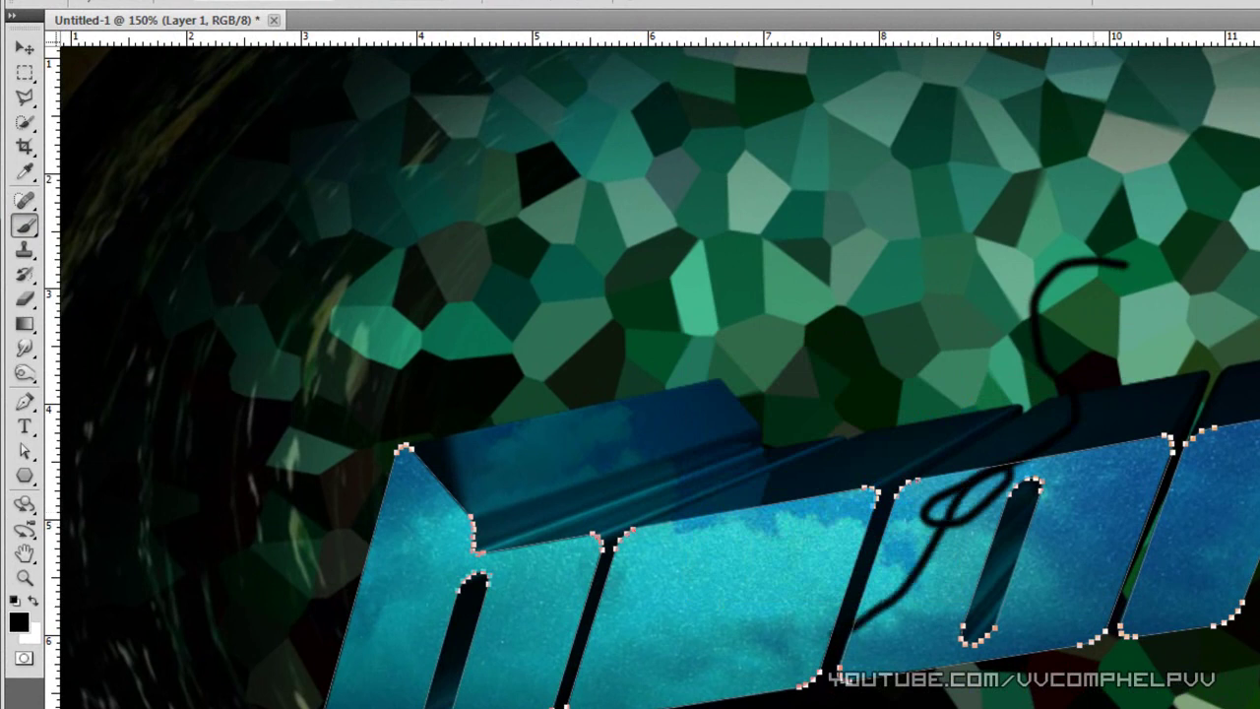
{"action": "key", "text": "ctrl+z"}
- Set brush hardness to 100%, make white the foreground colour, and undo a white test stroke
{"action": "right_click", "coordinate": [494, 252]}
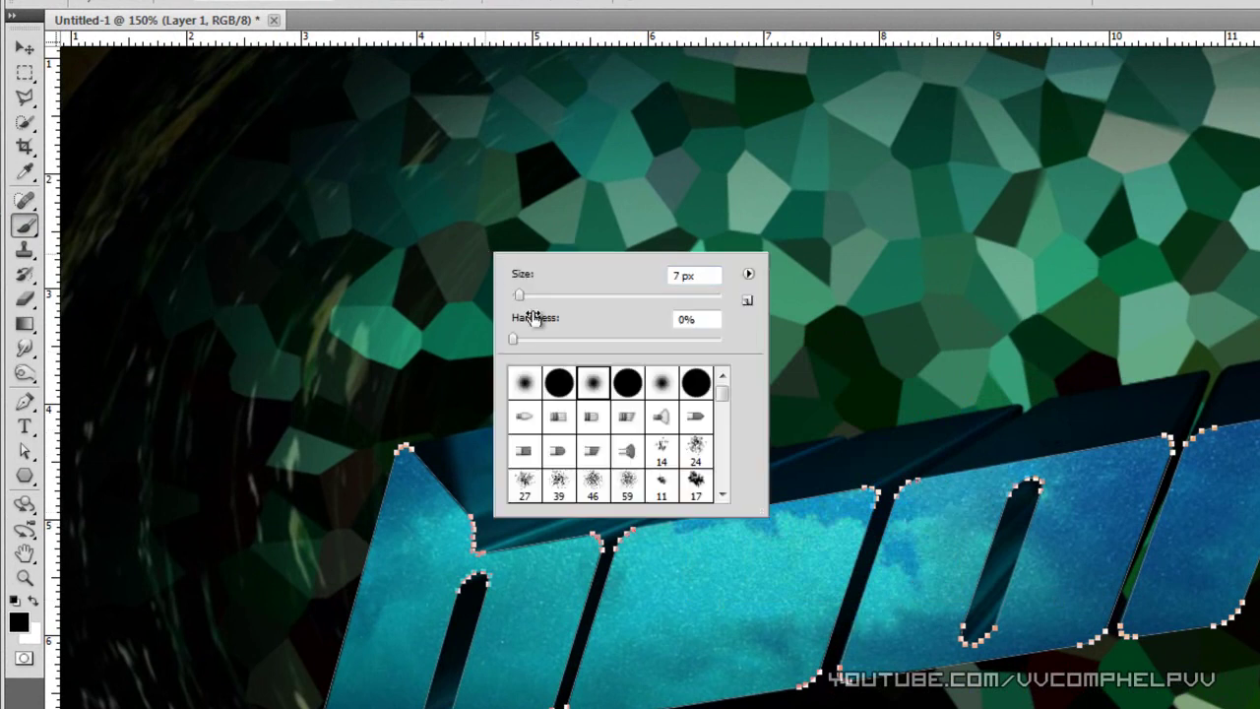
{"action": "left_click", "coordinate": [512, 338]}
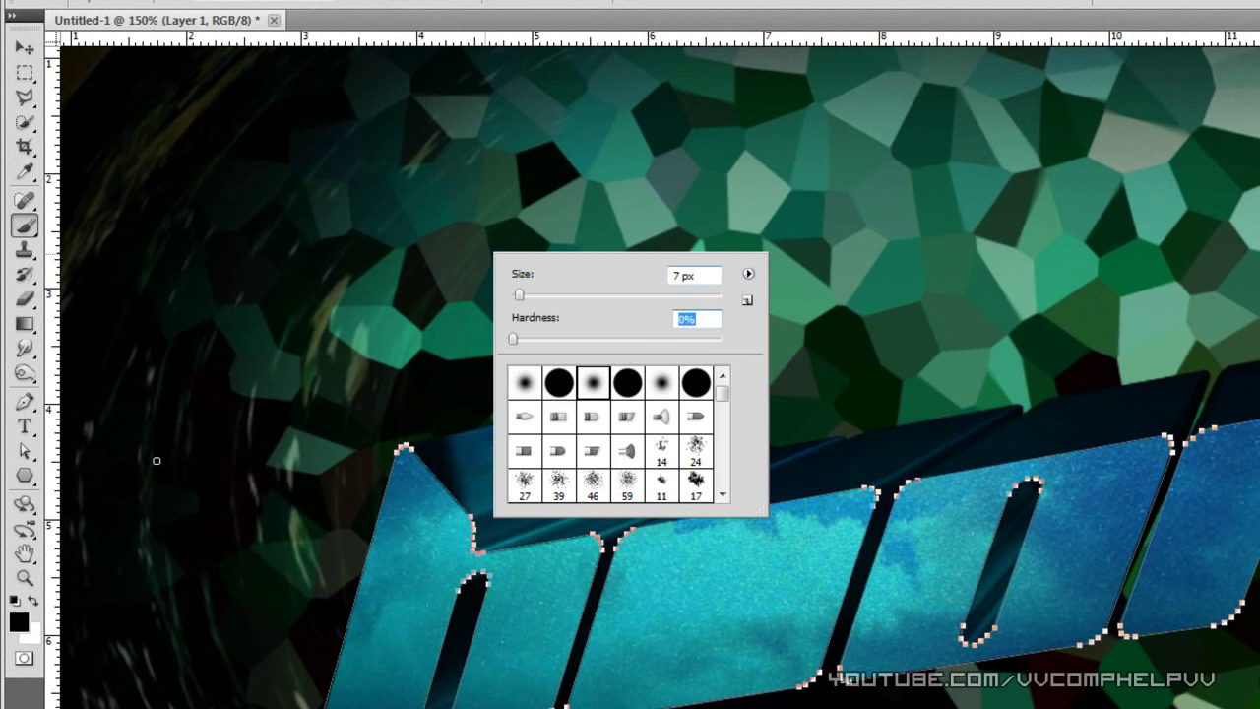
{"action": "key", "text": "Return"}
{"action": "left_click", "coordinate": [32, 601]}
{"action": "mouse_move", "coordinate": [1053, 197]}
{"action": "left_mouse_down"}
{"action": "mouse_move", "coordinate": [977, 175]}
{"action": "mouse_move", "coordinate": [839, 371]}
{"action": "mouse_move", "coordinate": [875, 146]}
{"action": "left_mouse_up"}
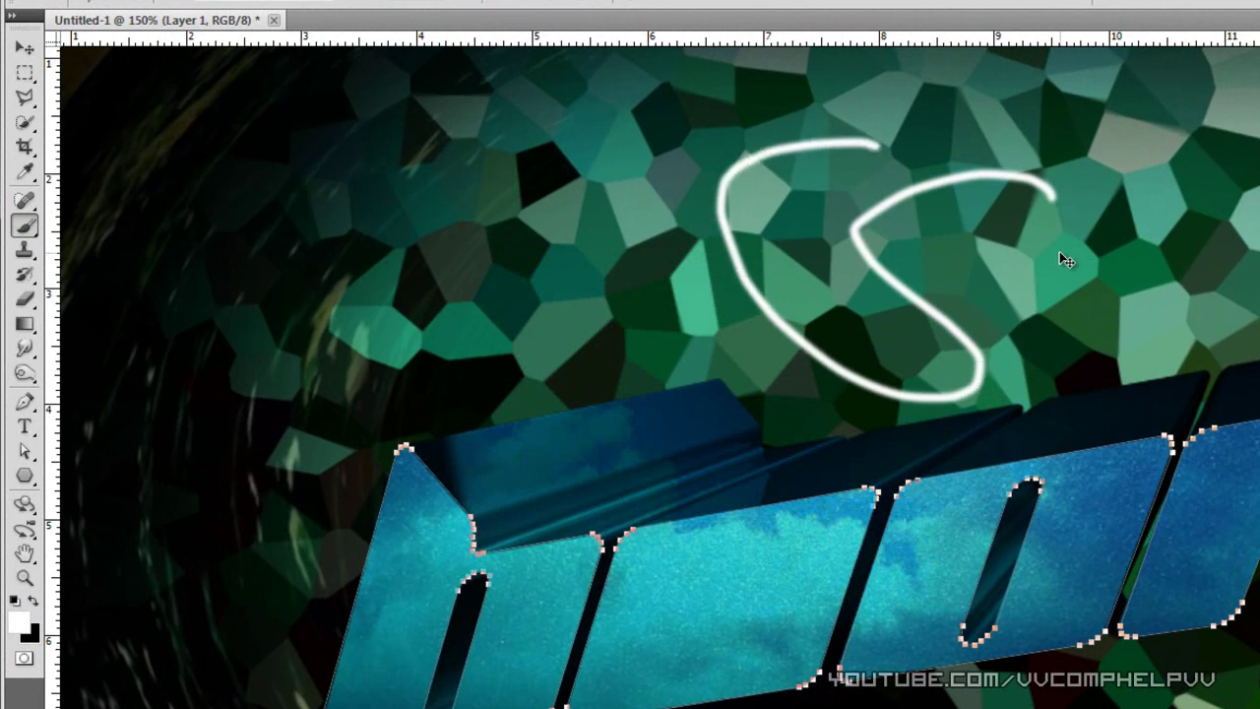
{"action": "key", "text": "ctrl+z"}
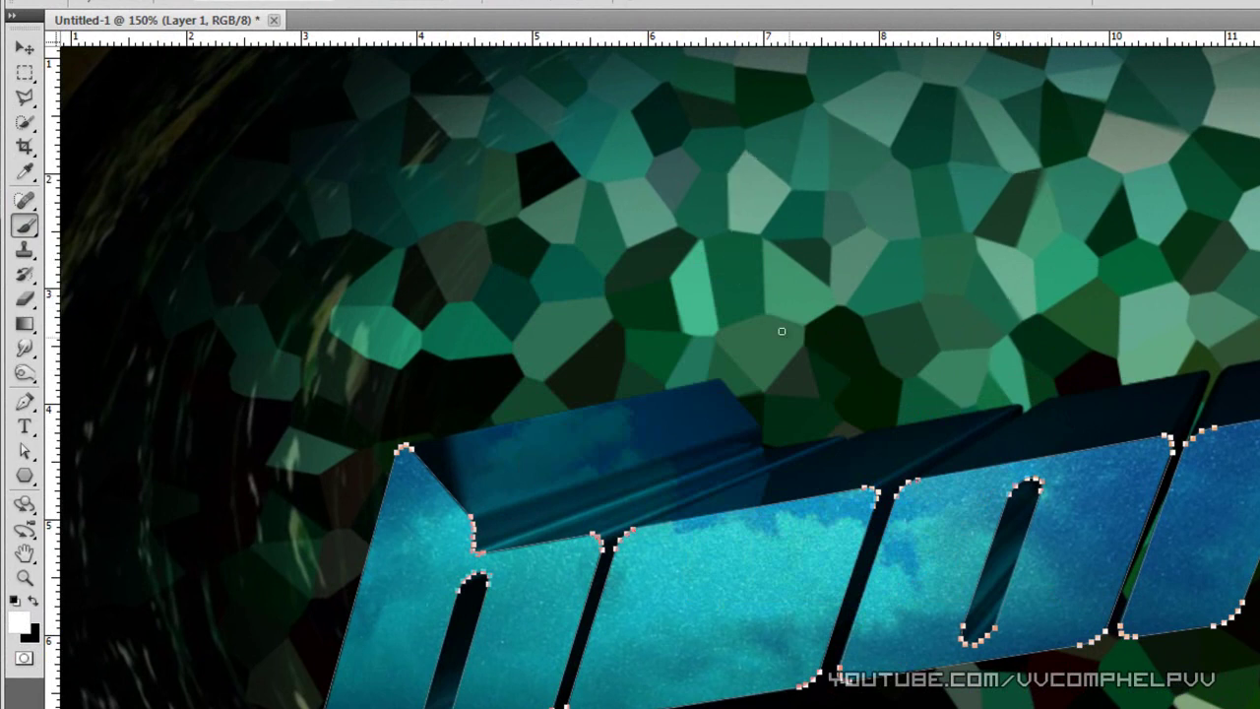
- Paint another white test stroke, restore the letter selection, and erase the stroke
{"action": "right_click", "coordinate": [871, 368]}
{"action": "left_click", "coordinate": [1087, 433]}
{"action": "left_click_drag", "start_coordinate": [1002, 215], "coordinate": [935, 404]}
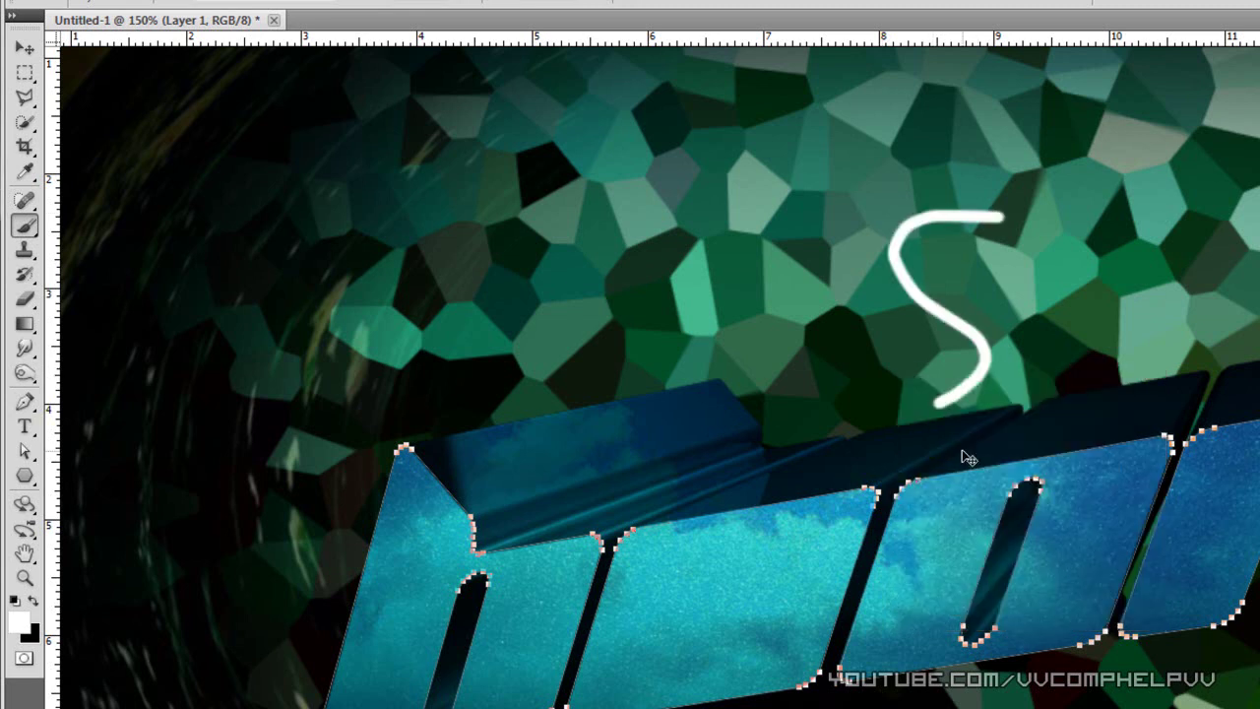
{"action": "key", "text": "ctrl+d"}
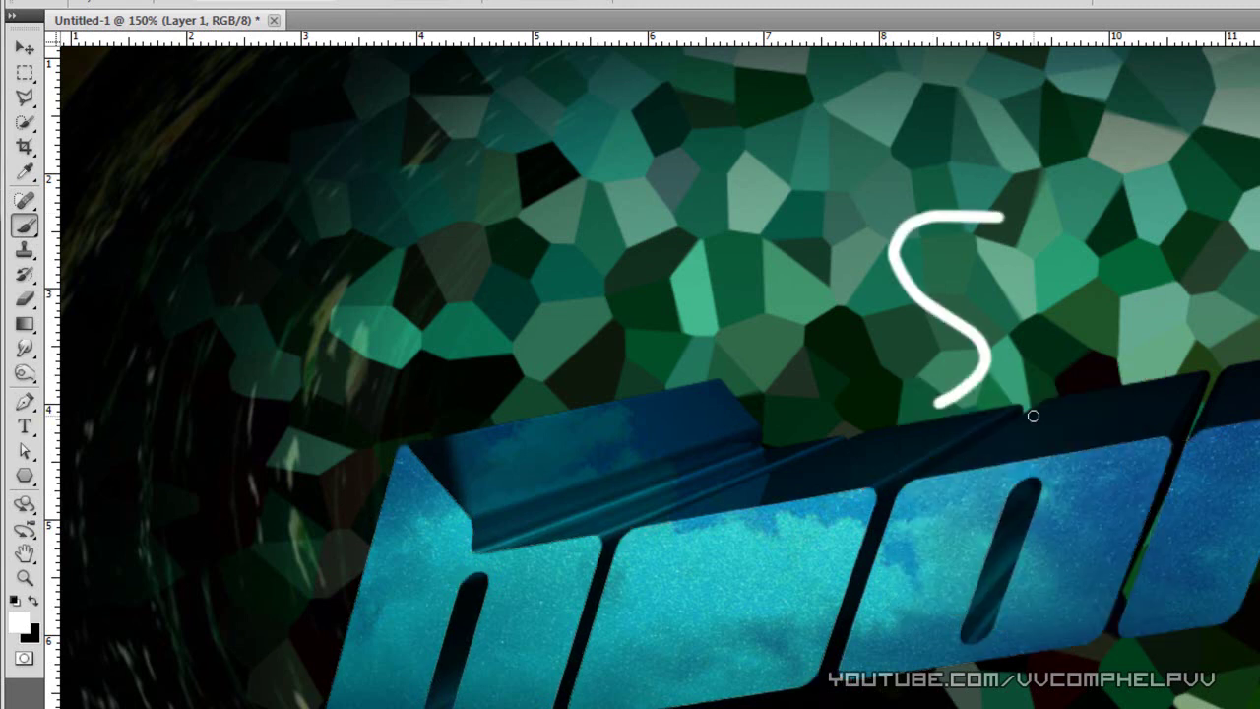
{"action": "key", "text": "ctrl+shift+d"}
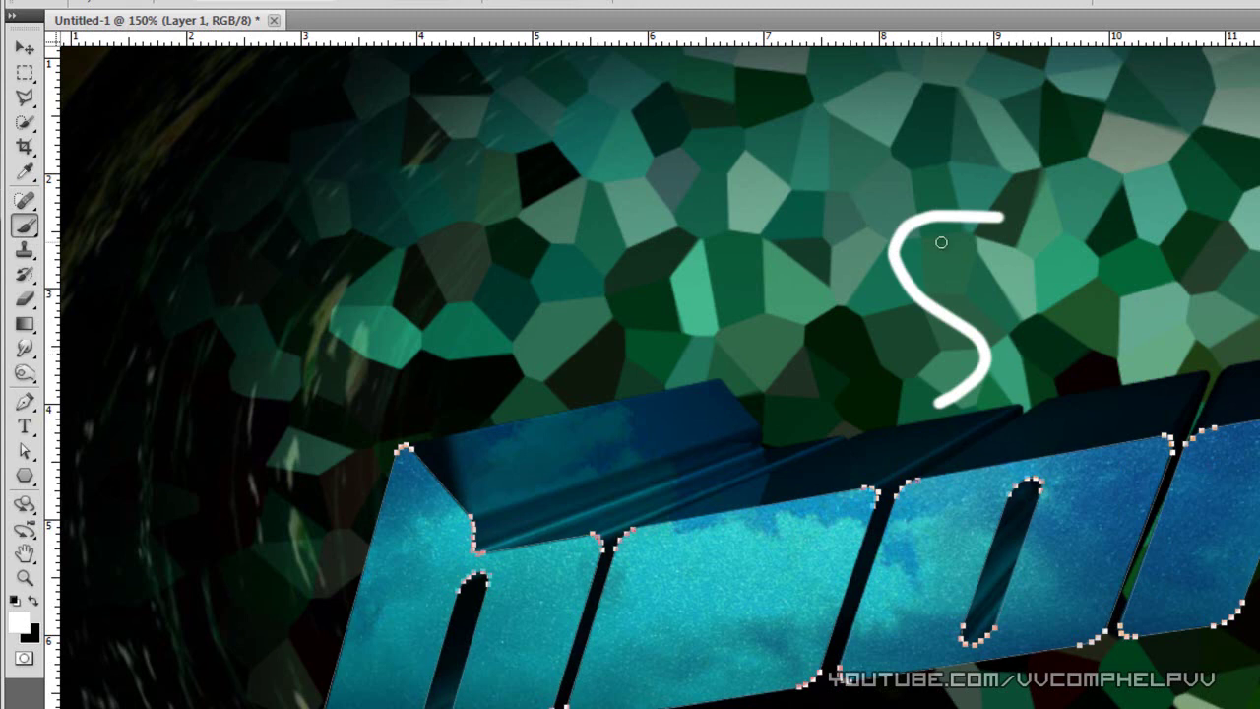
{"action": "left_click", "coordinate": [24, 298]}
{"action": "mouse_move", "coordinate": [900, 272]}
{"action": "left_mouse_down"}
{"action": "mouse_move", "coordinate": [981, 263]}
{"action": "mouse_move", "coordinate": [879, 376]}
{"action": "mouse_move", "coordinate": [959, 344]}
{"action": "left_mouse_up"}
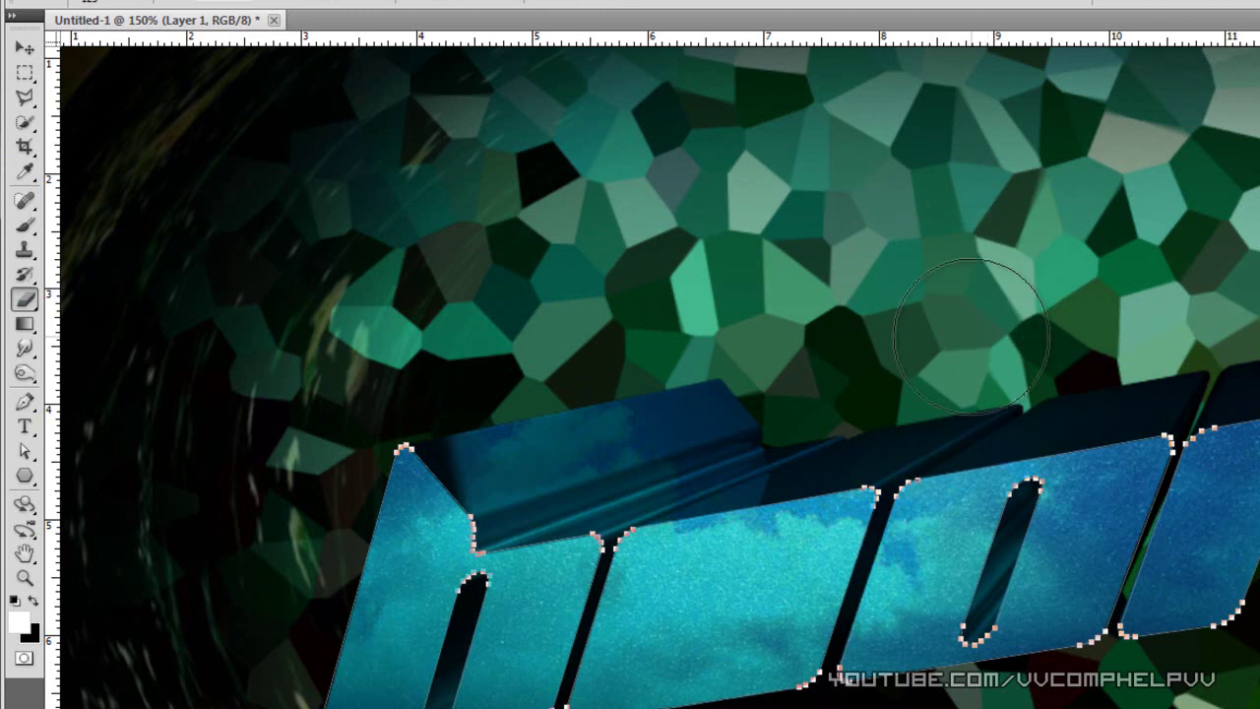
- Set the Eraser to 7 px with 100% hardness
{"action": "right_click", "coordinate": [996, 301]}
{"action": "left_click_drag", "start_coordinate": [1018, 390], "coordinate": [1222, 387]}
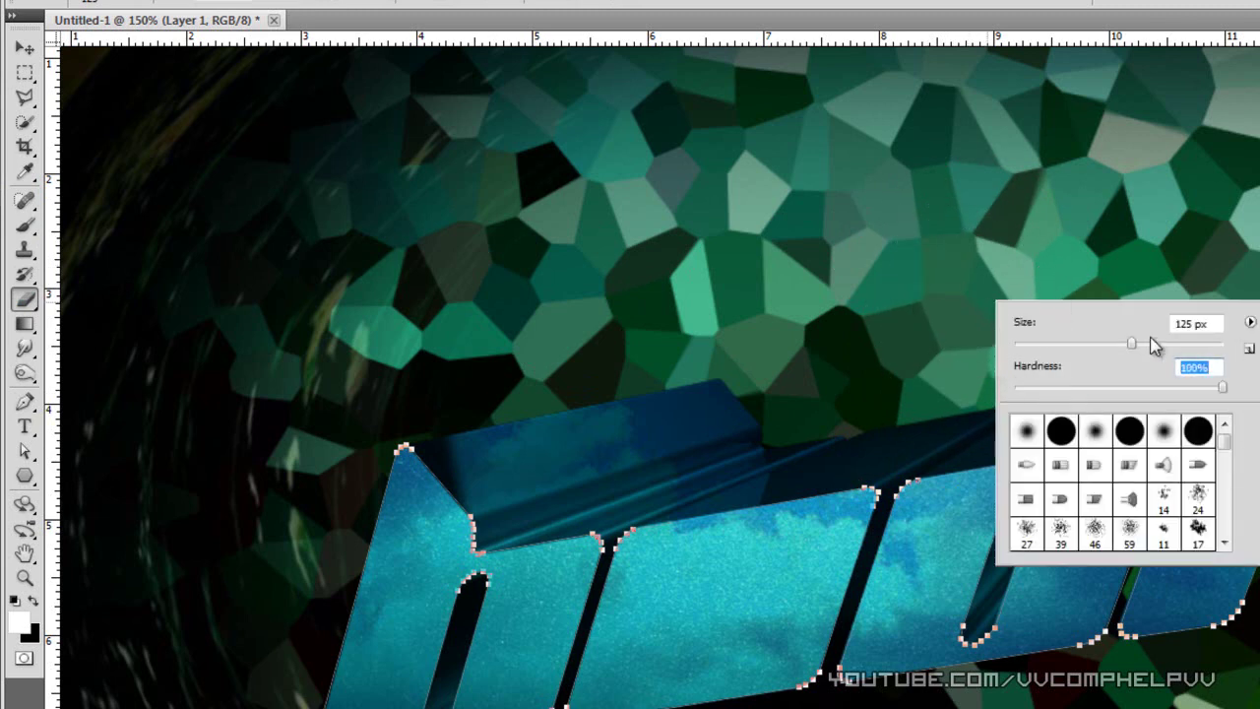
{"action": "double_click", "coordinate": [1193, 317]}
{"action": "type", "text": "7"}
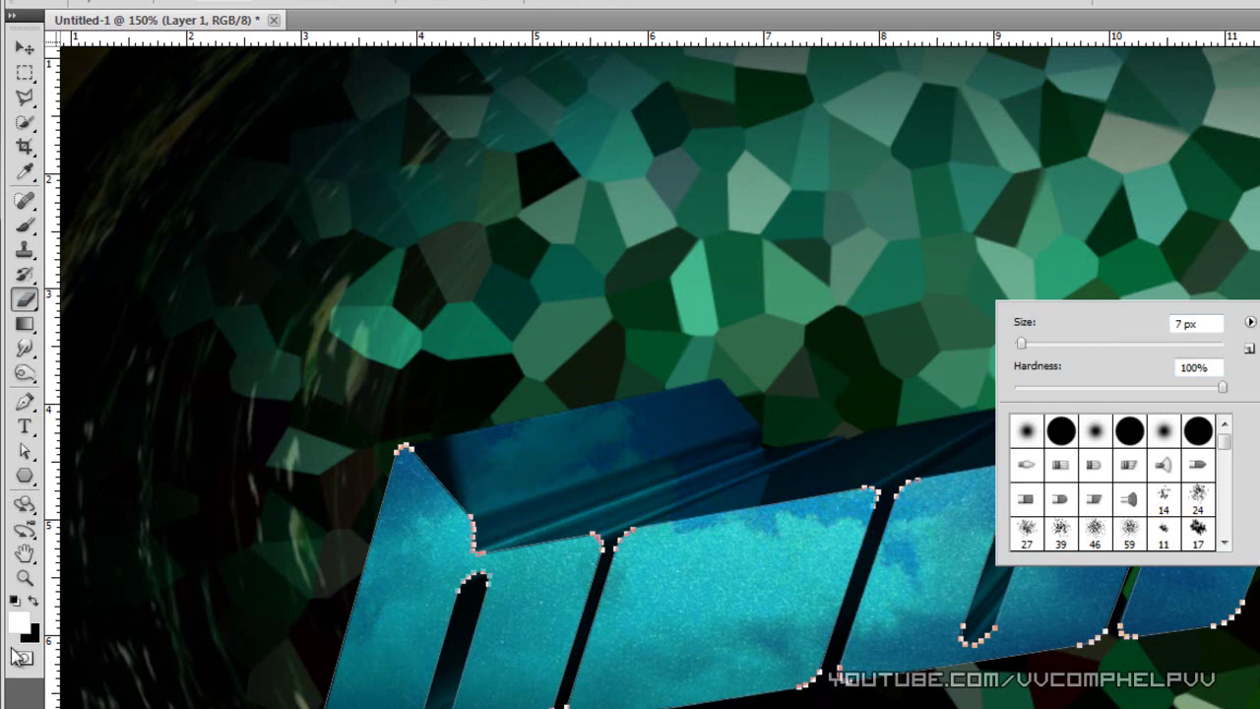
{"action": "key", "text": "Return"}
{"action": "left_click", "coordinate": [24, 450]}
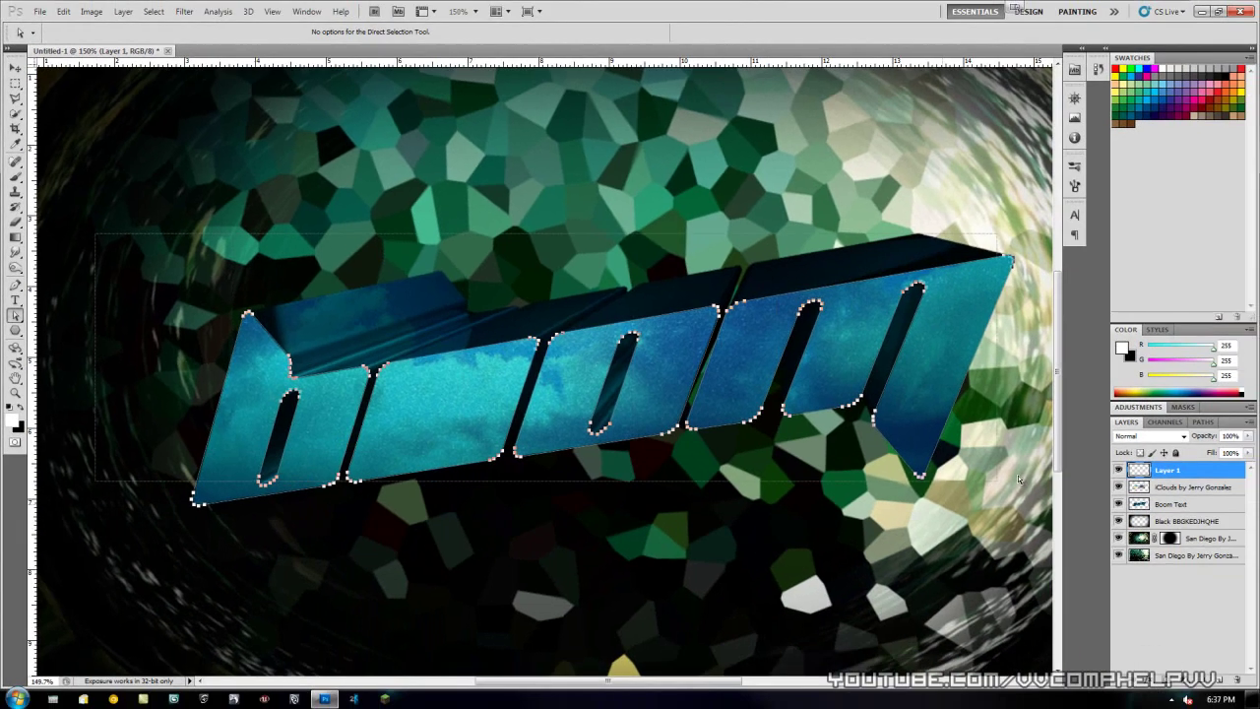
- Stroke the letter path with the Brush, then undo the too-thick white outline
{"action": "scroll", "coordinate": [1259, 708], "scroll_direction": "right", "scroll_amount": 2}
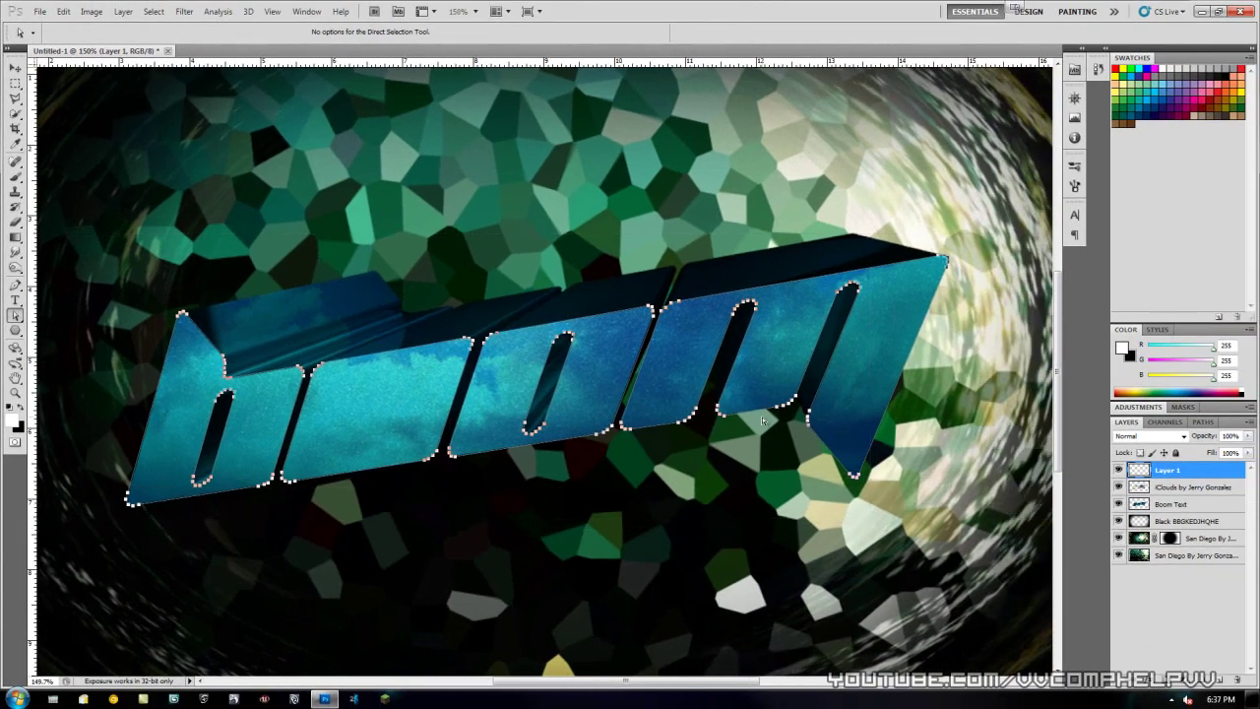
{"action": "right_click", "coordinate": [745, 307]}
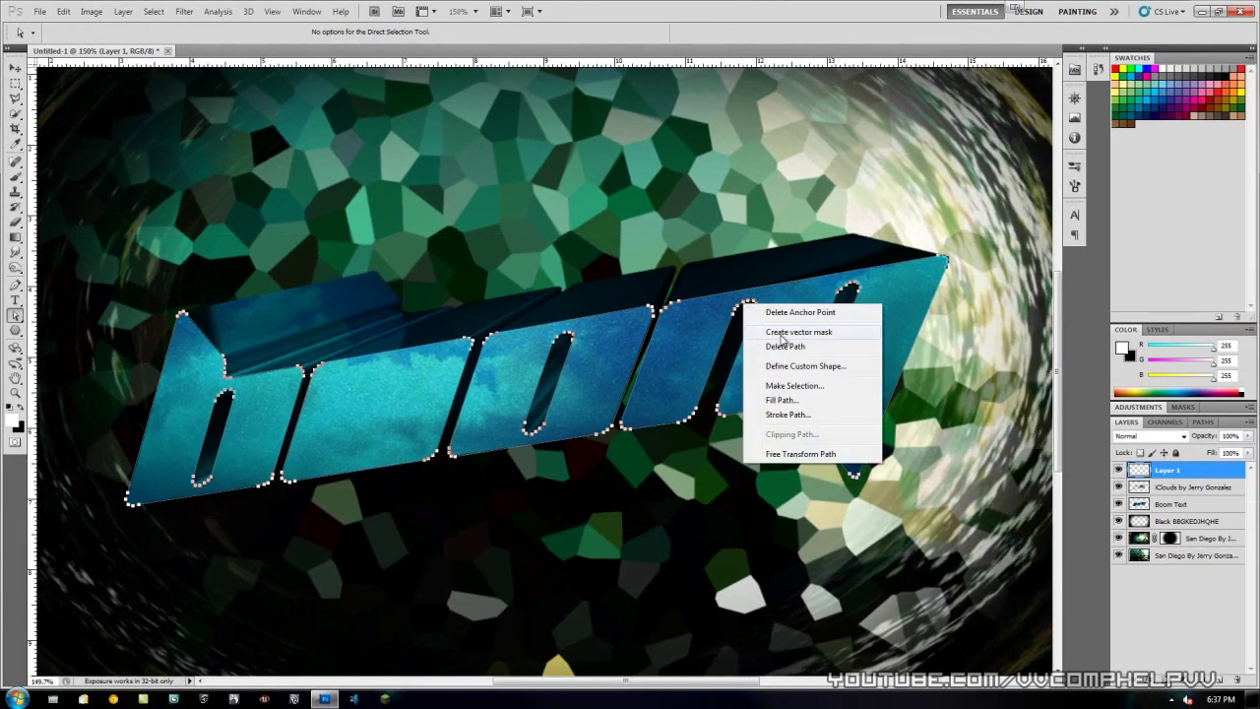
{"action": "left_click", "coordinate": [800, 415]}
{"action": "left_click", "coordinate": [581, 355]}
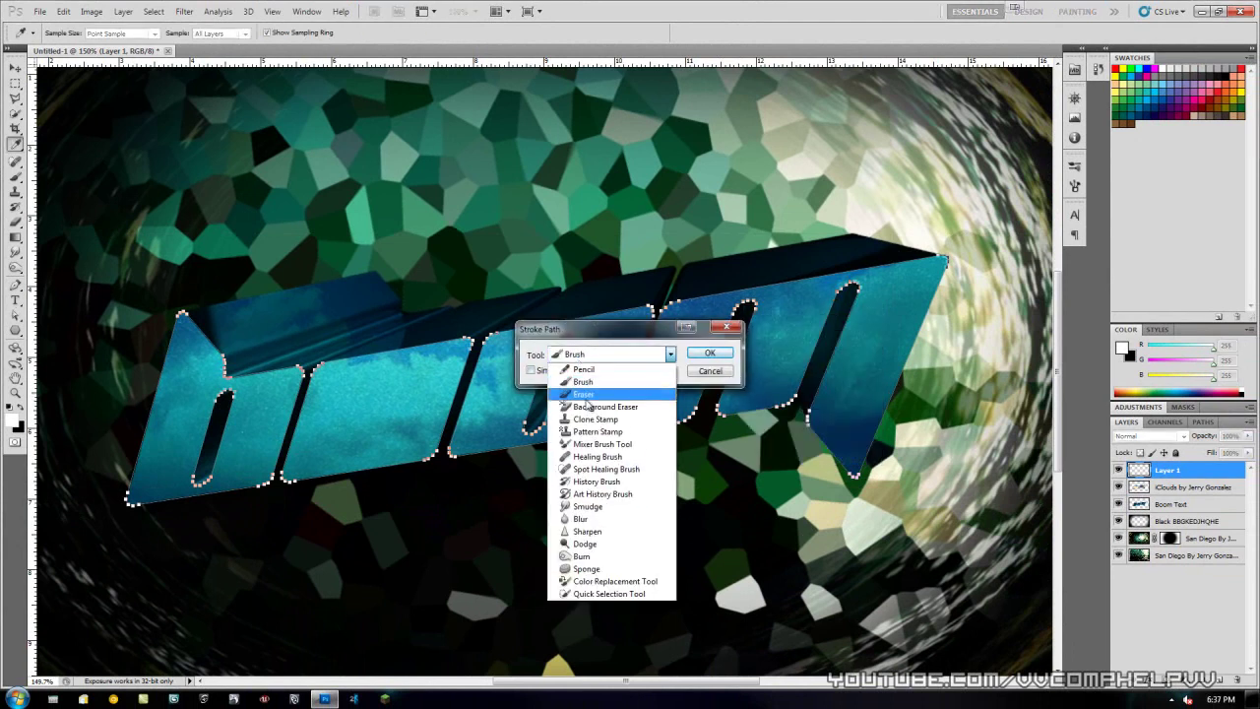
{"action": "left_click", "coordinate": [586, 380]}
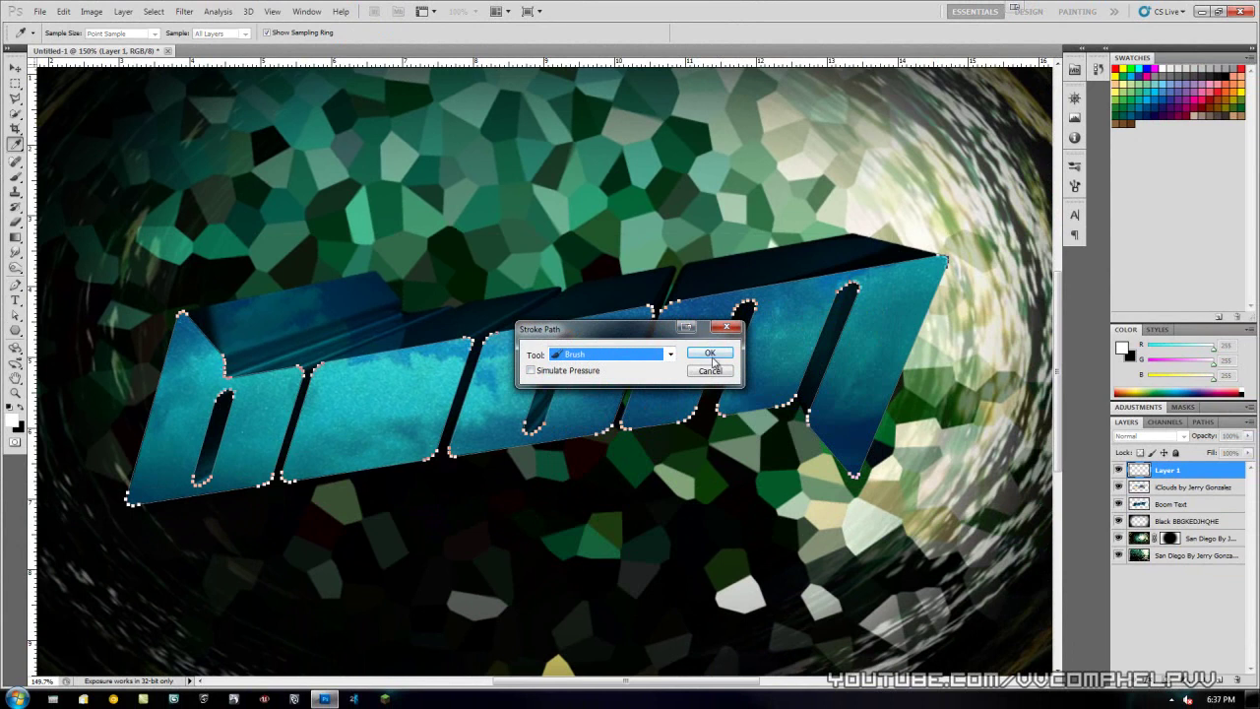
{"action": "left_click", "coordinate": [709, 353]}
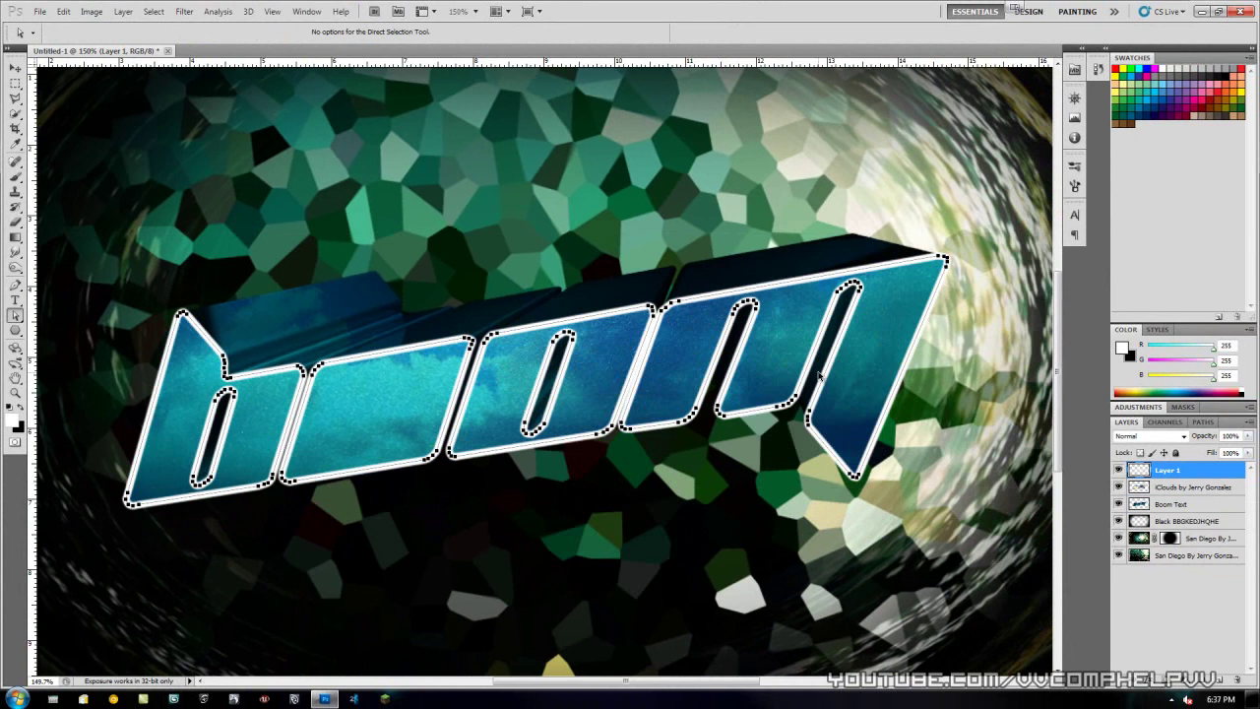
{"action": "key", "text": "ctrl+z"}
- Reduce the brush to 5 px and stroke the letter path again with it
{"action": "right_click", "coordinate": [277, 292]}
{"action": "left_click", "coordinate": [338, 250]}
{"action": "left_click", "coordinate": [16, 175]}
{"action": "right_click", "coordinate": [223, 195]}
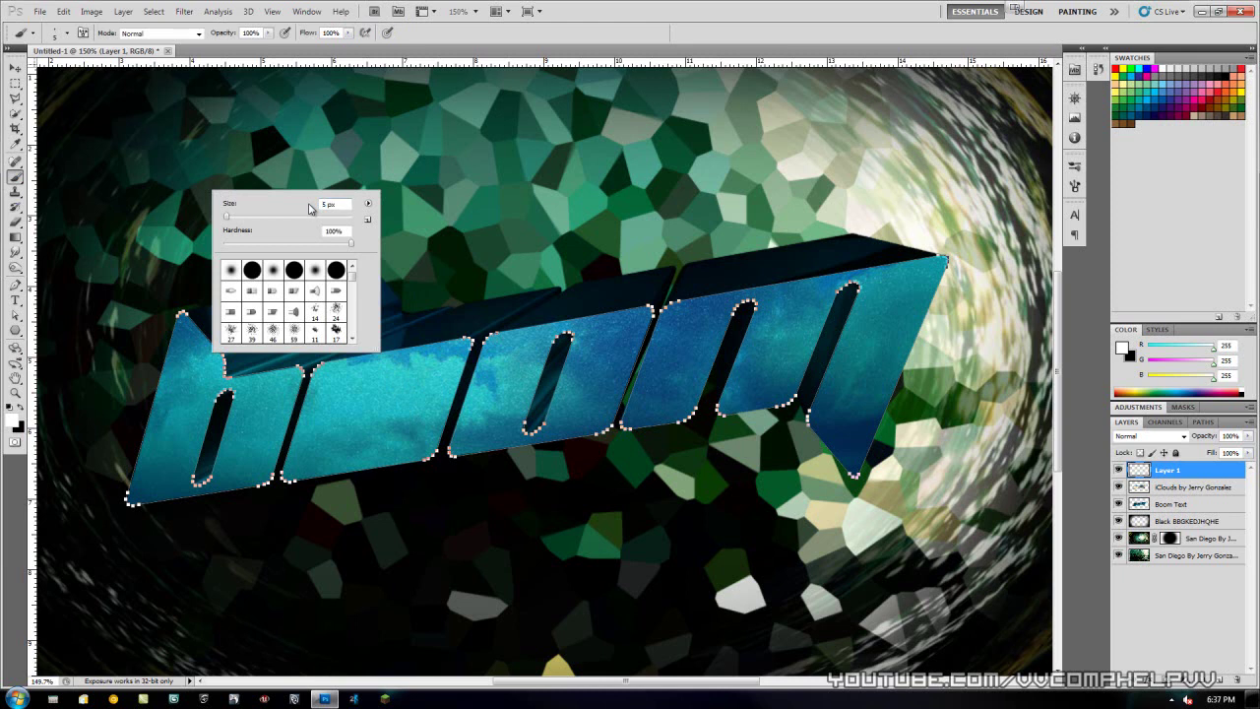
{"action": "key", "text": "Return"}
{"action": "left_click", "coordinate": [14, 315]}
{"action": "right_click", "coordinate": [220, 332]}
{"action": "left_click", "coordinate": [263, 421]}
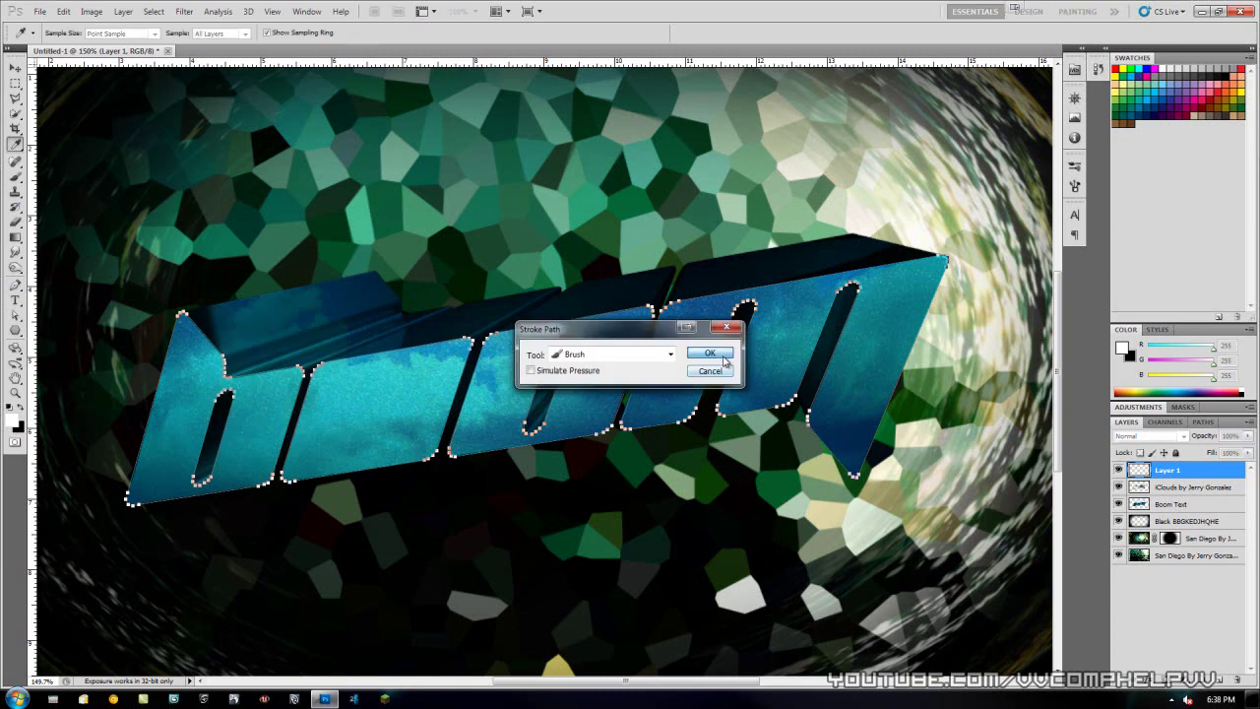
{"action": "left_click", "coordinate": [711, 354]}
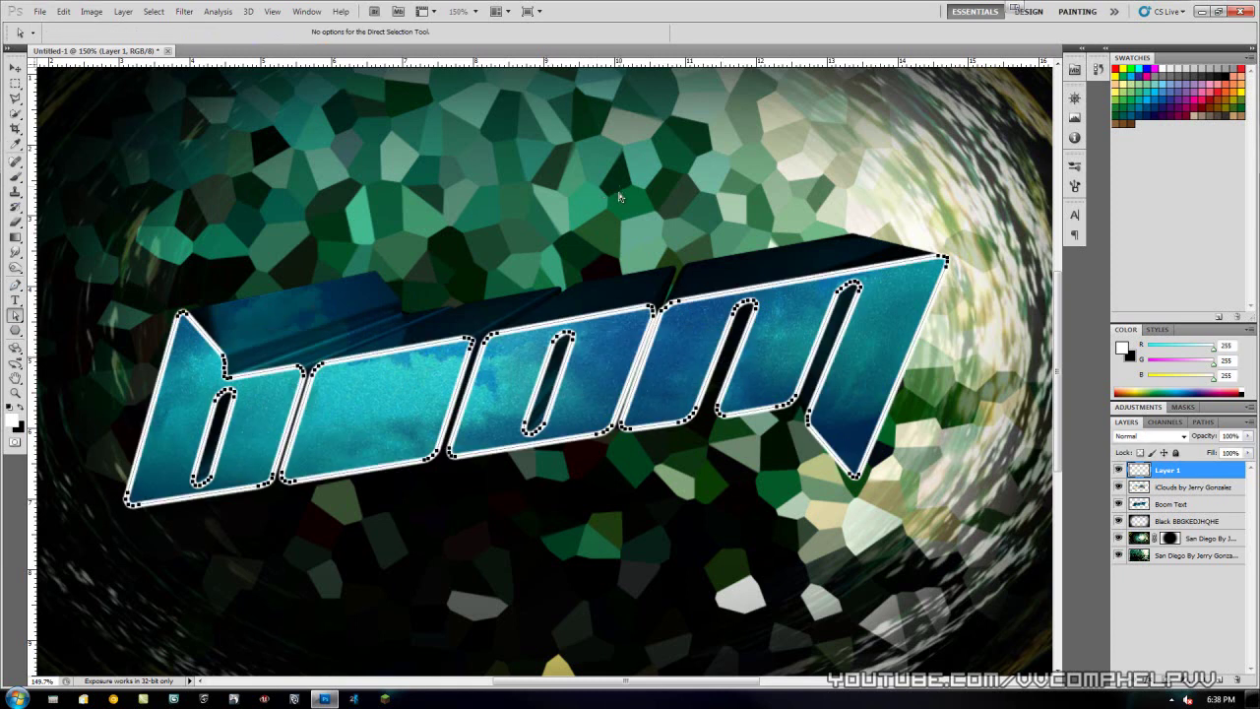
- Deselect the boom letters, fit the image on screen, and keep Layer 1's white outline visible
{"action": "key", "text": "ctrl+d"}
{"action": "key", "text": "ctrl+0"}
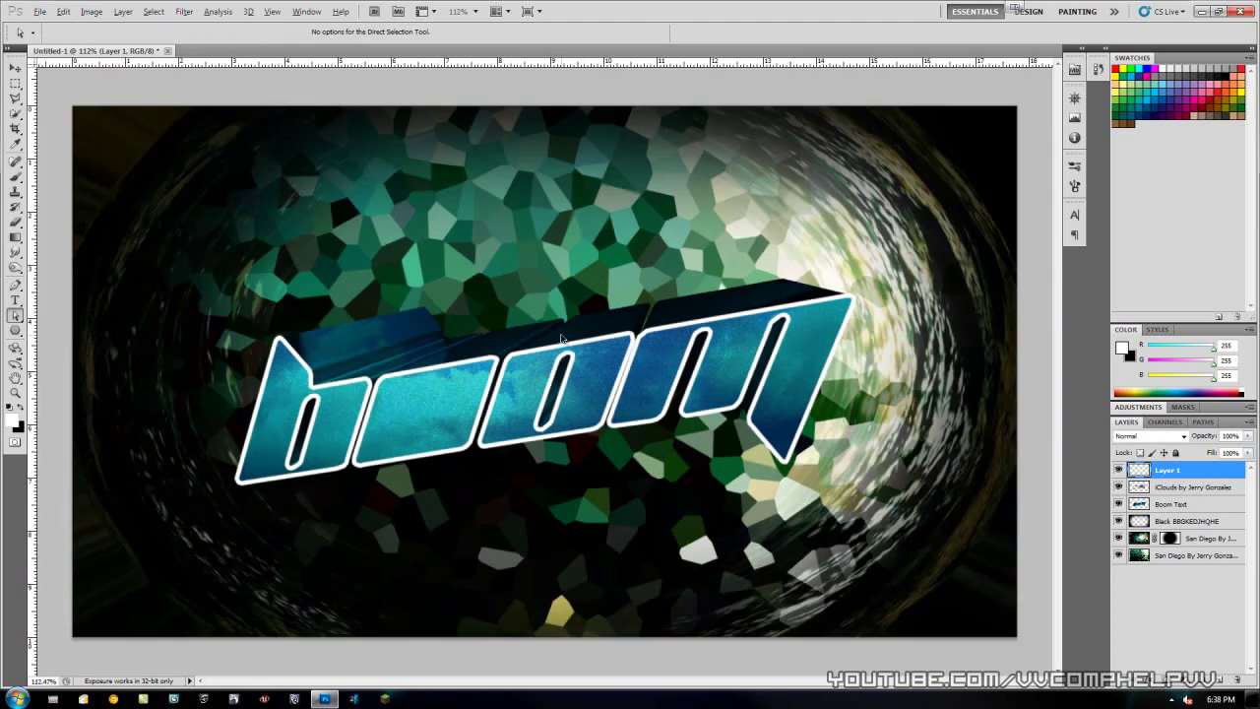
{"action": "left_click", "coordinate": [1118, 470]}
{"action": "left_click", "coordinate": [1118, 470]}
{"action": "left_click", "coordinate": [1118, 469]}
{"action": "left_click", "coordinate": [1118, 470]}
{"action": "scroll", "coordinate": [773, 442], "scroll_direction": "up", "scroll_amount": 2}
{"action": "scroll", "coordinate": [773, 443], "scroll_direction": "down", "scroll_amount": 3}
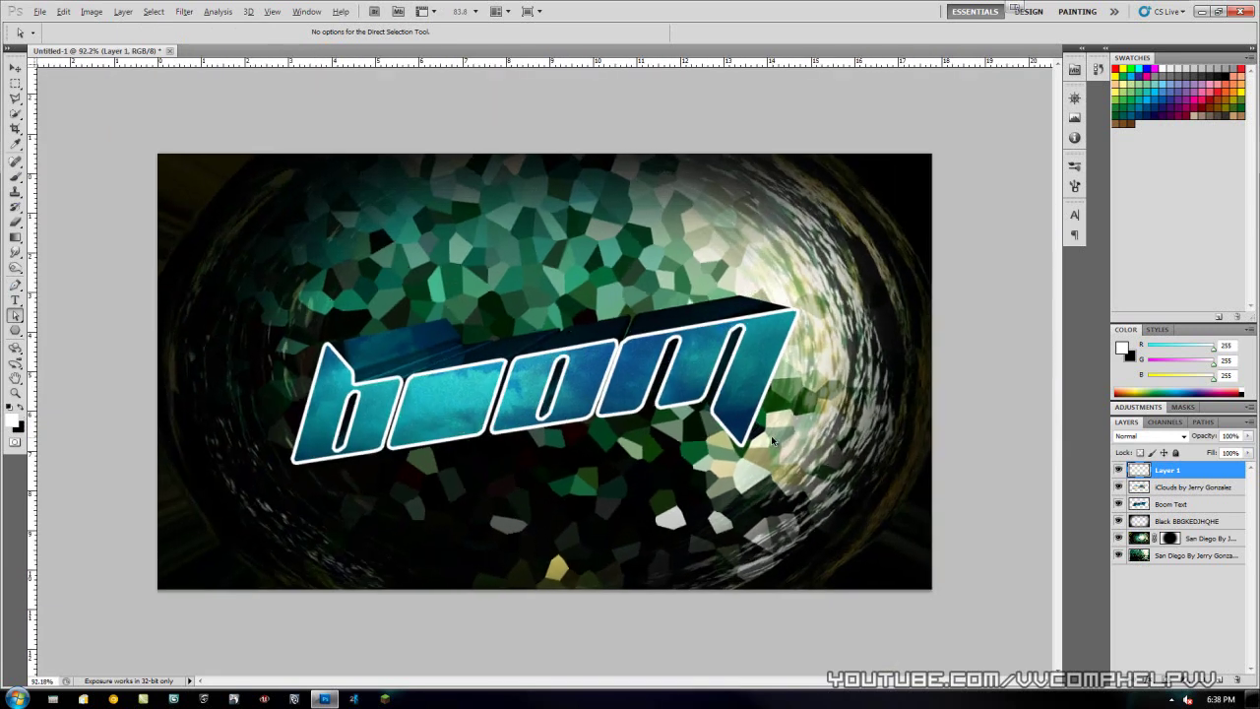
{"action": "scroll", "coordinate": [773, 443], "scroll_direction": "up", "scroll_amount": 2}
{"action": "key", "text": "alt"}
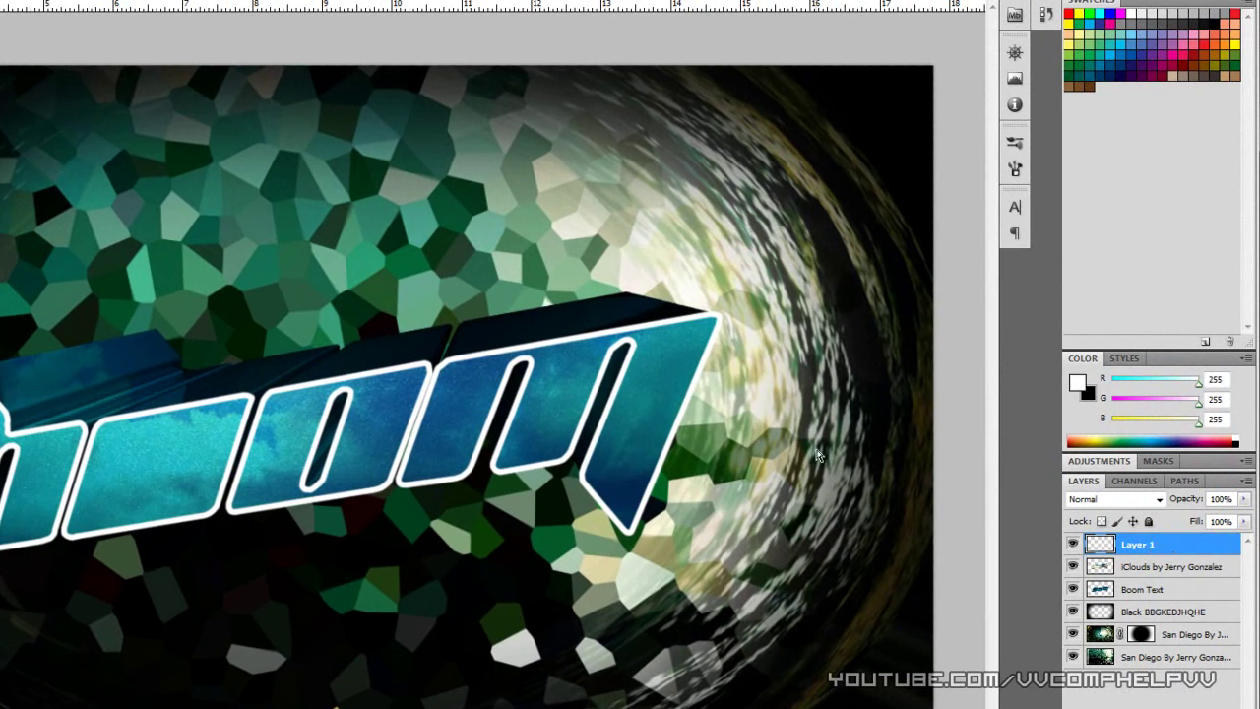
- Enable an Outer Glow on Layer 1 in Normal blend mode at 100% opacity
{"action": "right_click", "coordinate": [1163, 543]}
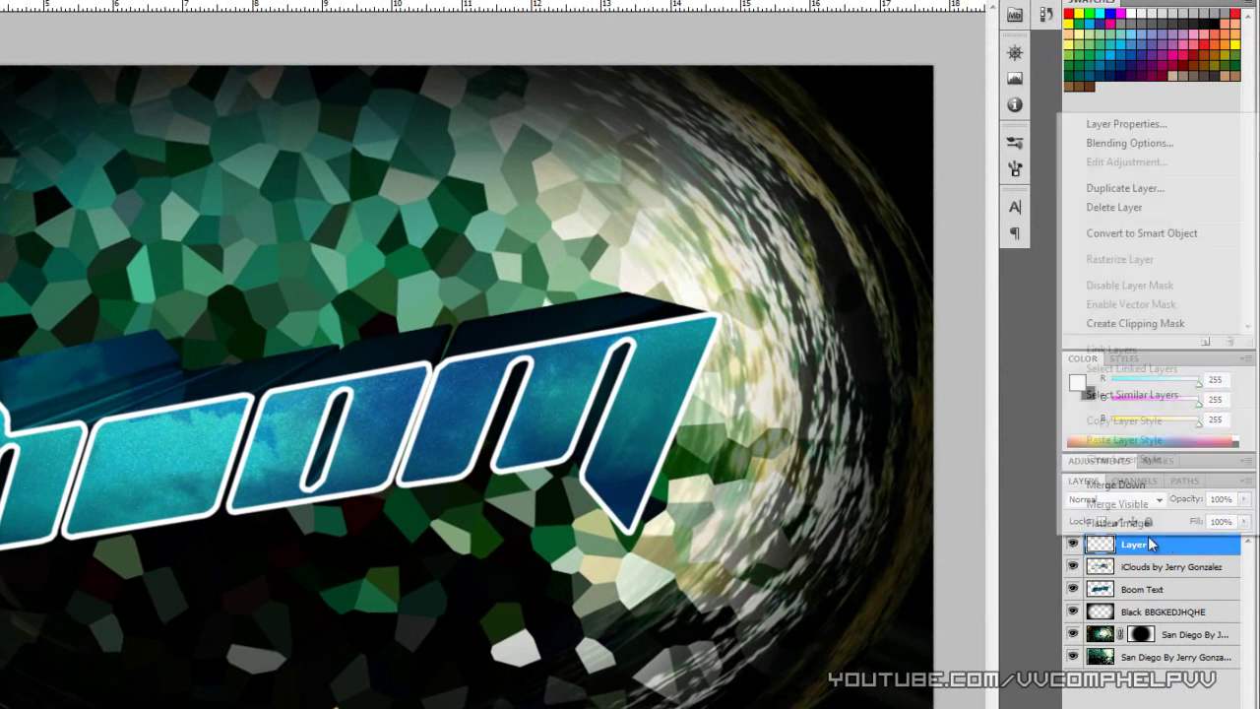
{"action": "left_click", "coordinate": [1128, 142]}
{"action": "left_click_drag", "start_coordinate": [430, 191], "coordinate": [1010, 146]}
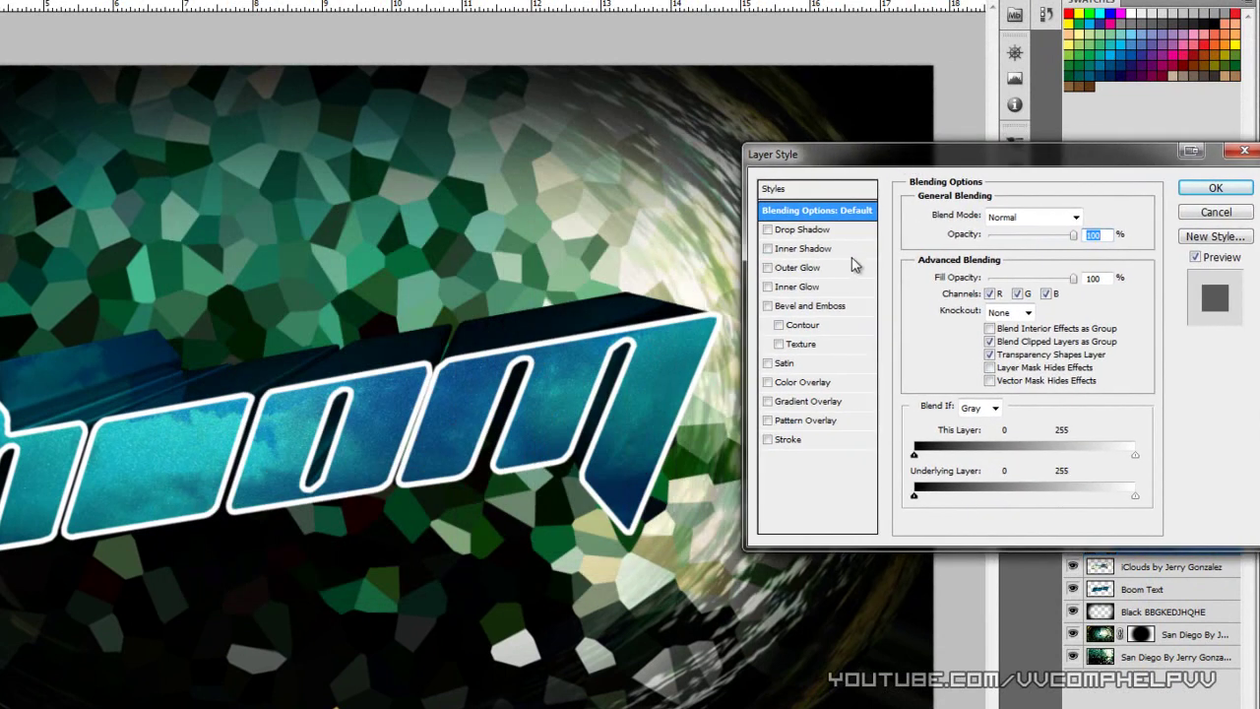
{"action": "left_click", "coordinate": [823, 271]}
{"action": "left_click", "coordinate": [1043, 226]}
{"action": "scroll", "coordinate": [1044, 225], "scroll_direction": "up", "scroll_amount": 1}
{"action": "left_click", "coordinate": [999, 235]}
{"action": "left_click_drag", "start_coordinate": [960, 251], "coordinate": [989, 266]}
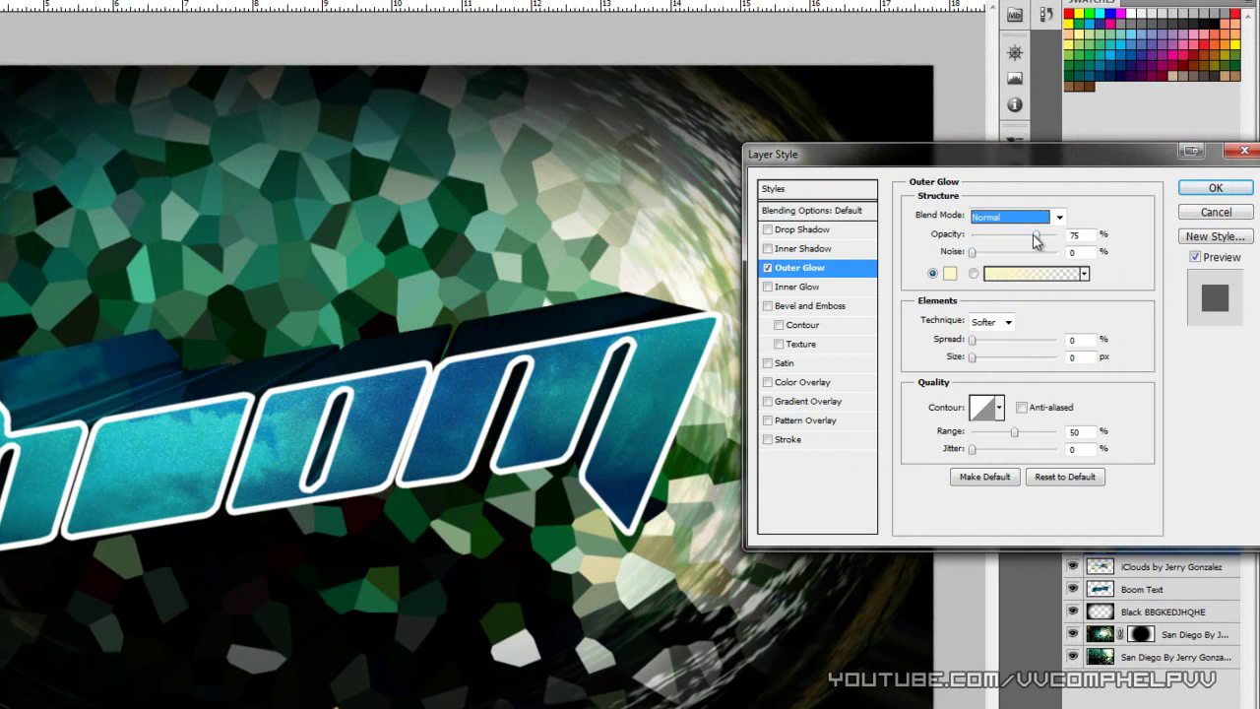
- Set the outer glow colour to bright cyan 00e4ff
{"action": "left_click", "coordinate": [949, 273]}
{"action": "left_click_drag", "start_coordinate": [439, 248], "coordinate": [990, 203]}
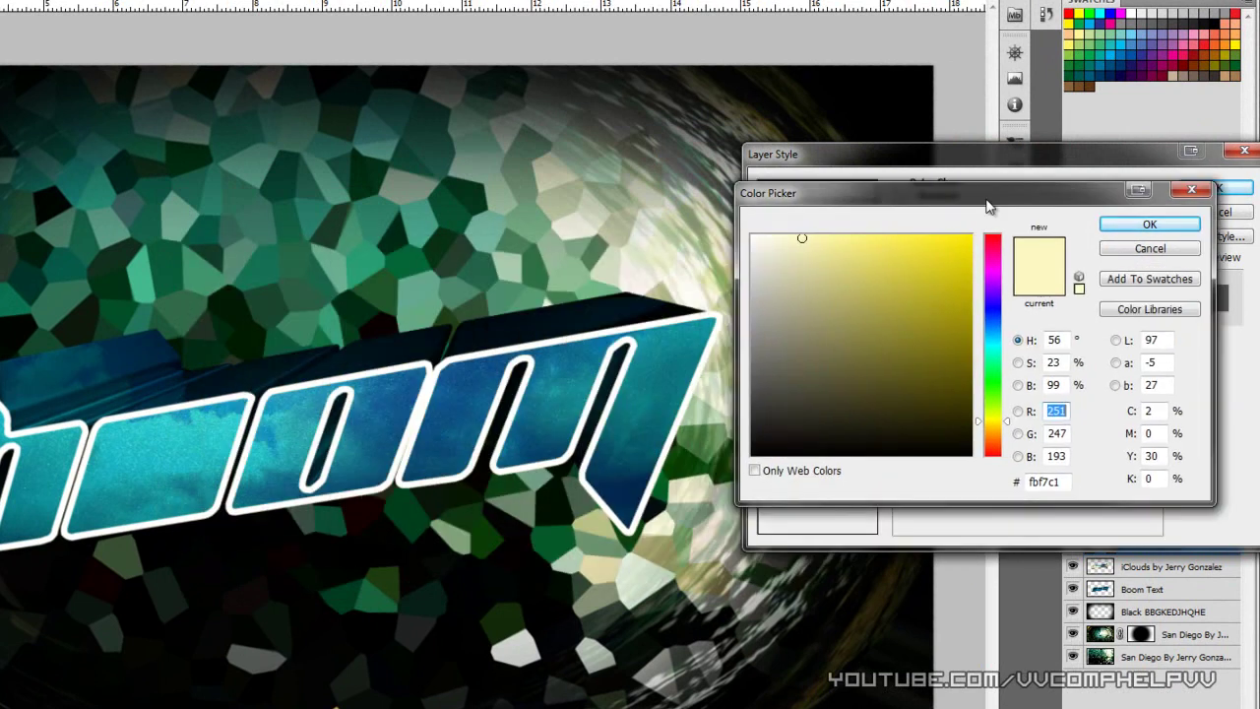
{"action": "left_click", "coordinate": [992, 352]}
{"action": "left_click", "coordinate": [921, 292]}
{"action": "left_click", "coordinate": [942, 240]}
{"action": "left_click_drag", "start_coordinate": [942, 240], "coordinate": [993, 211]}
{"action": "left_click", "coordinate": [992, 340]}
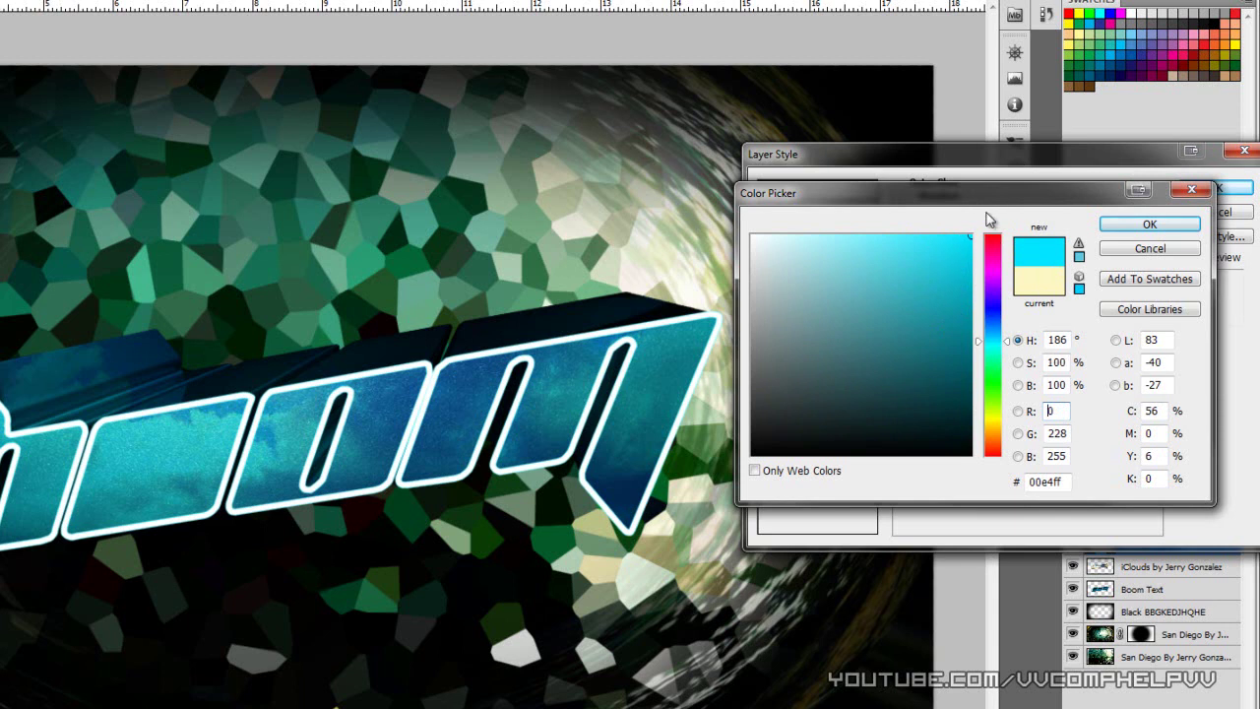
{"action": "left_click", "coordinate": [1182, 228]}
- Give the glow spread 13 and size 7, and apply the style
{"action": "mouse_move", "coordinate": [972, 339]}
{"action": "left_mouse_down"}
{"action": "mouse_move", "coordinate": [1005, 364]}
{"action": "mouse_move", "coordinate": [980, 364]}
{"action": "mouse_move", "coordinate": [990, 340]}
{"action": "mouse_move", "coordinate": [975, 340]}
{"action": "mouse_move", "coordinate": [986, 344]}
{"action": "left_mouse_up"}
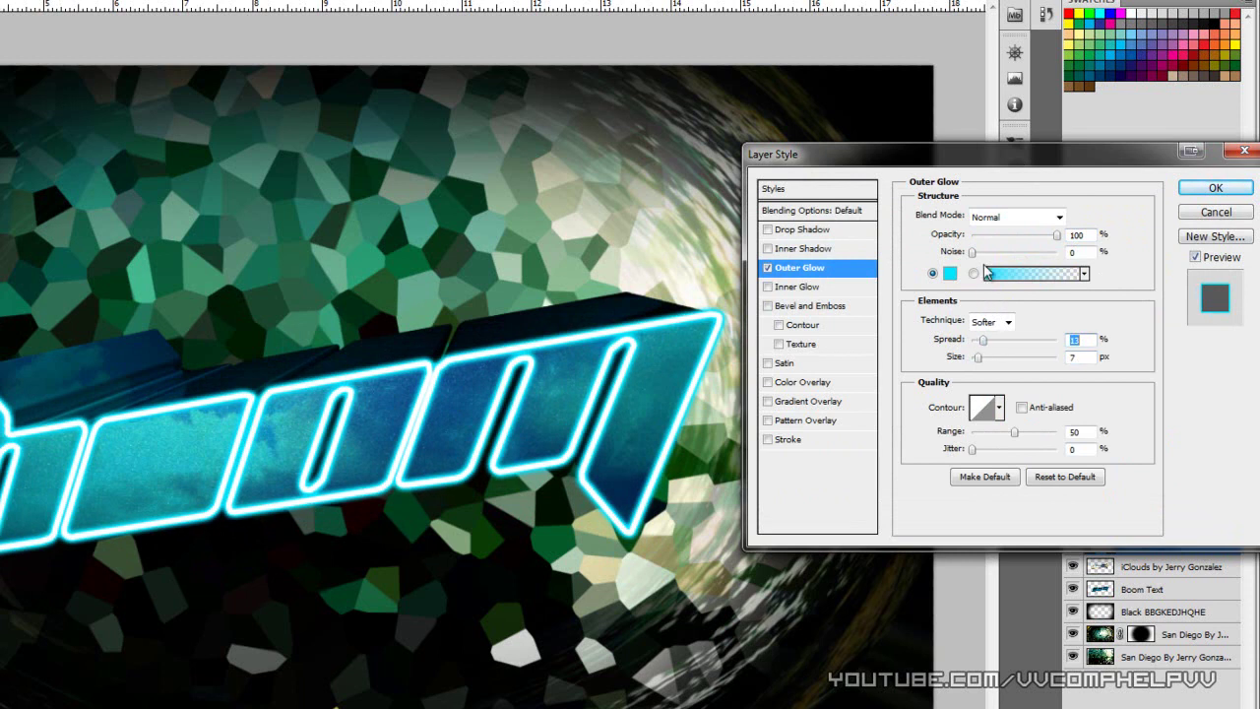
{"action": "left_click", "coordinate": [1087, 338]}
{"action": "double_click", "coordinate": [1086, 358]}
{"action": "type", "text": "7"}
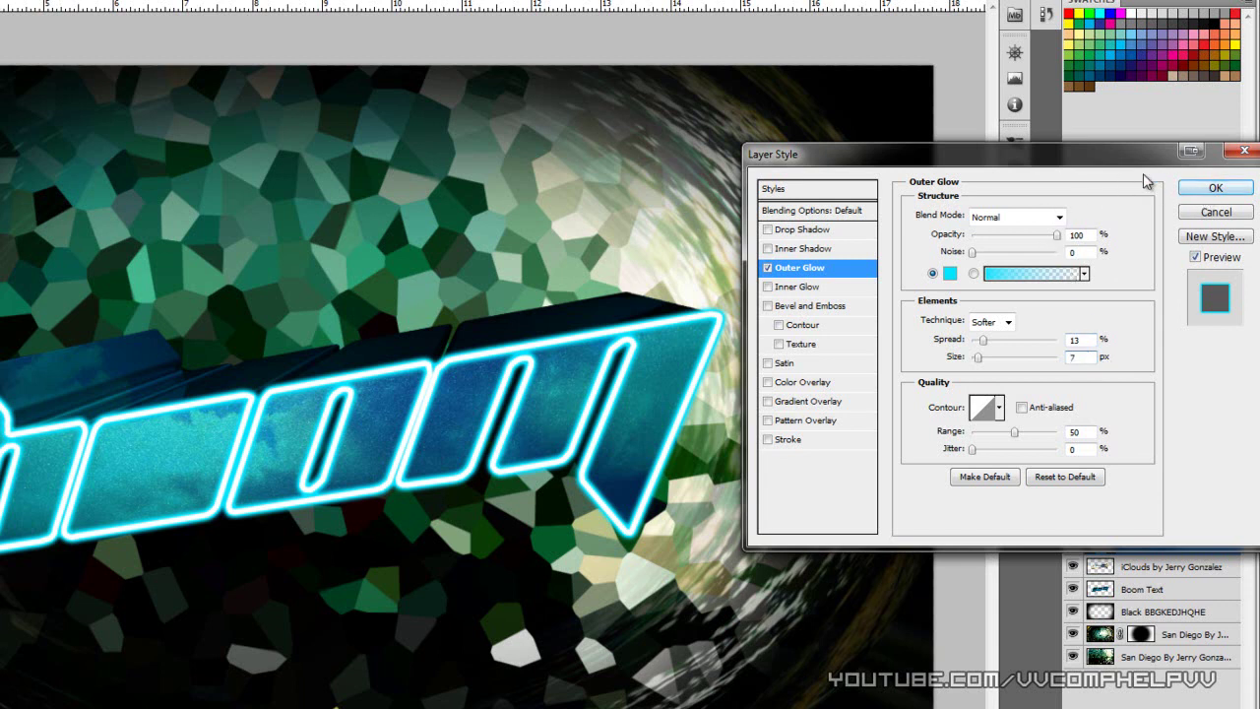
{"action": "left_click", "coordinate": [1212, 190]}
{"action": "scroll", "coordinate": [593, 455], "scroll_direction": "down", "scroll_amount": 3}
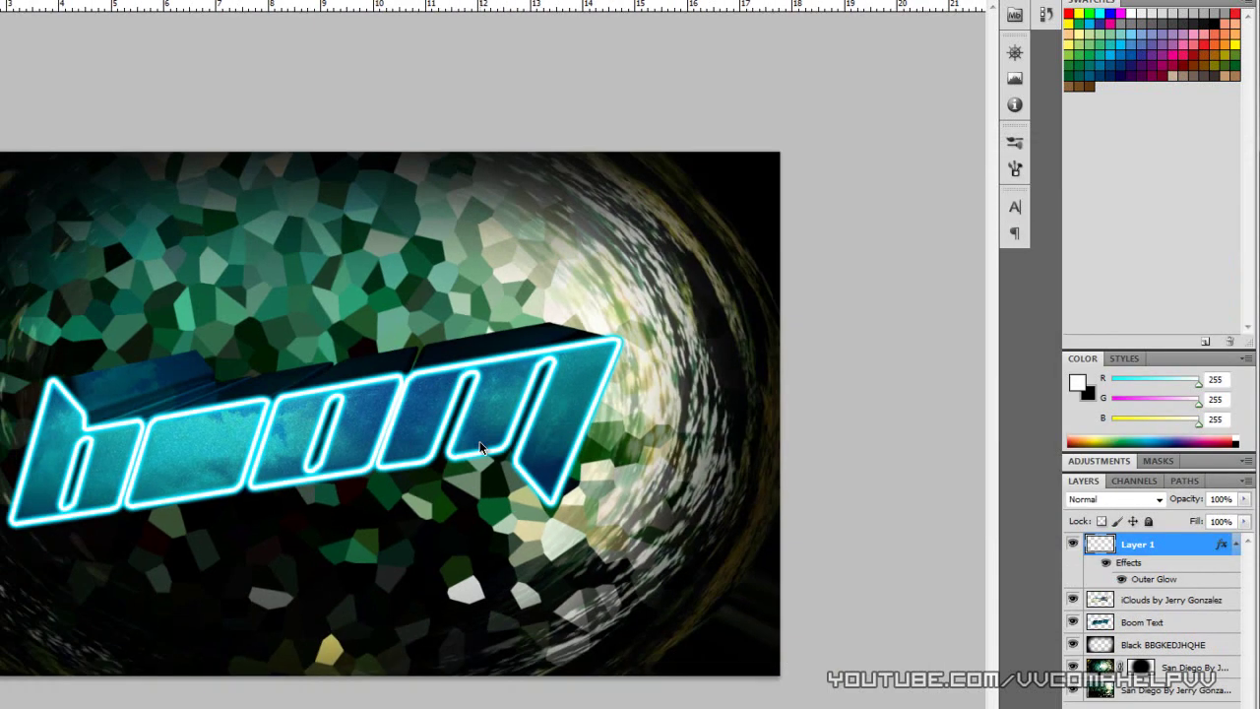
{"action": "scroll", "coordinate": [480, 448], "scroll_direction": "up", "scroll_amount": 3}
{"action": "scroll", "coordinate": [480, 448], "scroll_direction": "up", "scroll_amount": 1}
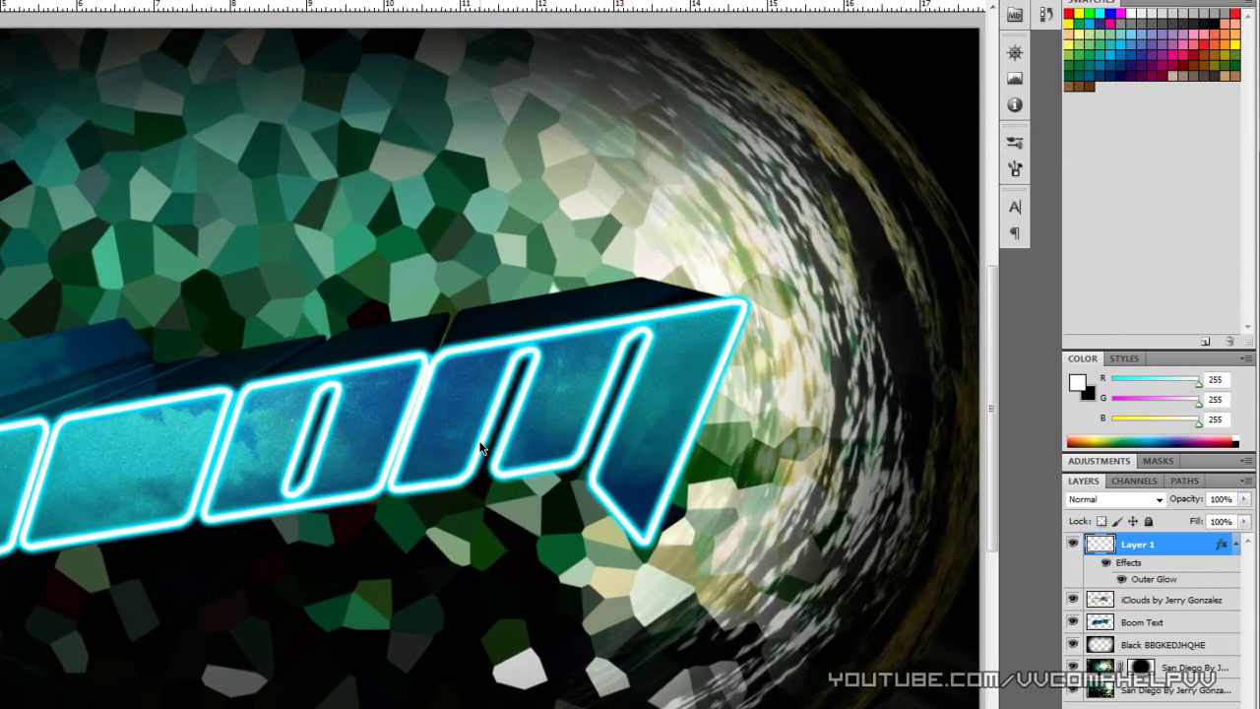
{"action": "scroll", "coordinate": [569, 468], "scroll_direction": "down", "scroll_amount": 2}
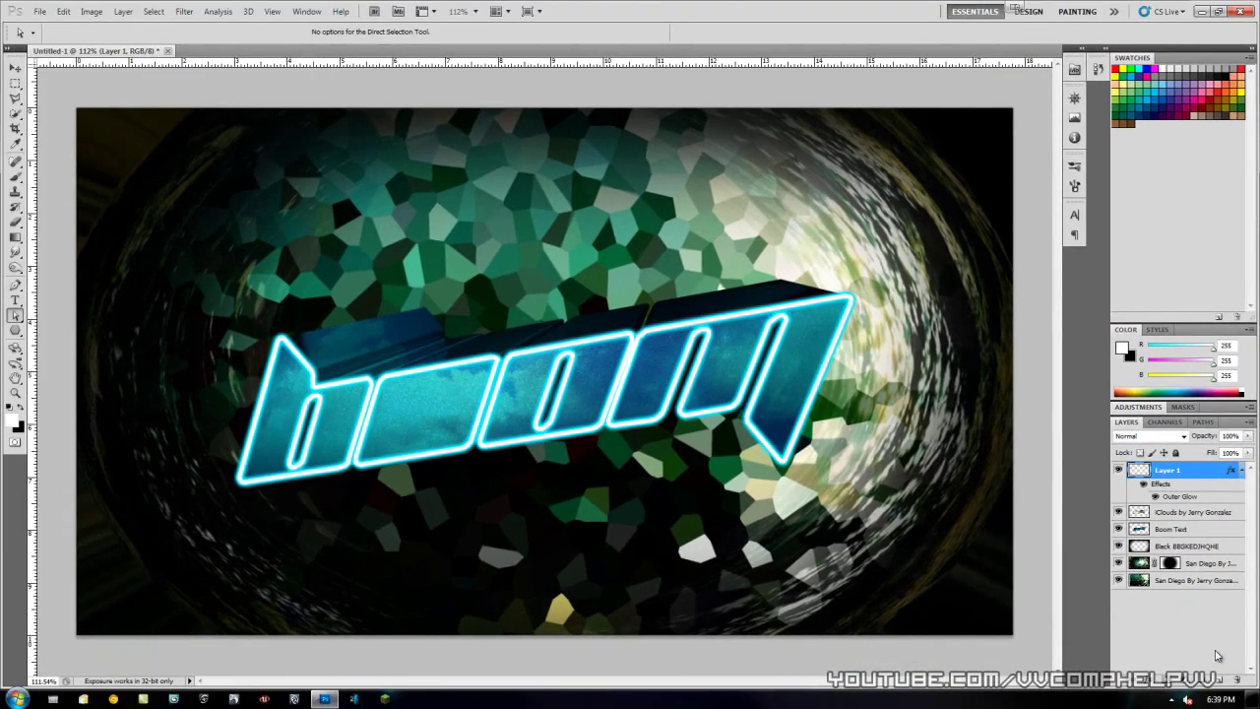
- Rename Layer 1 to 'Text Glow' and add a new layer named 'Glow Lines' above it
{"action": "double_click", "coordinate": [1169, 469]}
{"action": "type", "text": "Text Glow"}
{"action": "key", "text": "Return"}
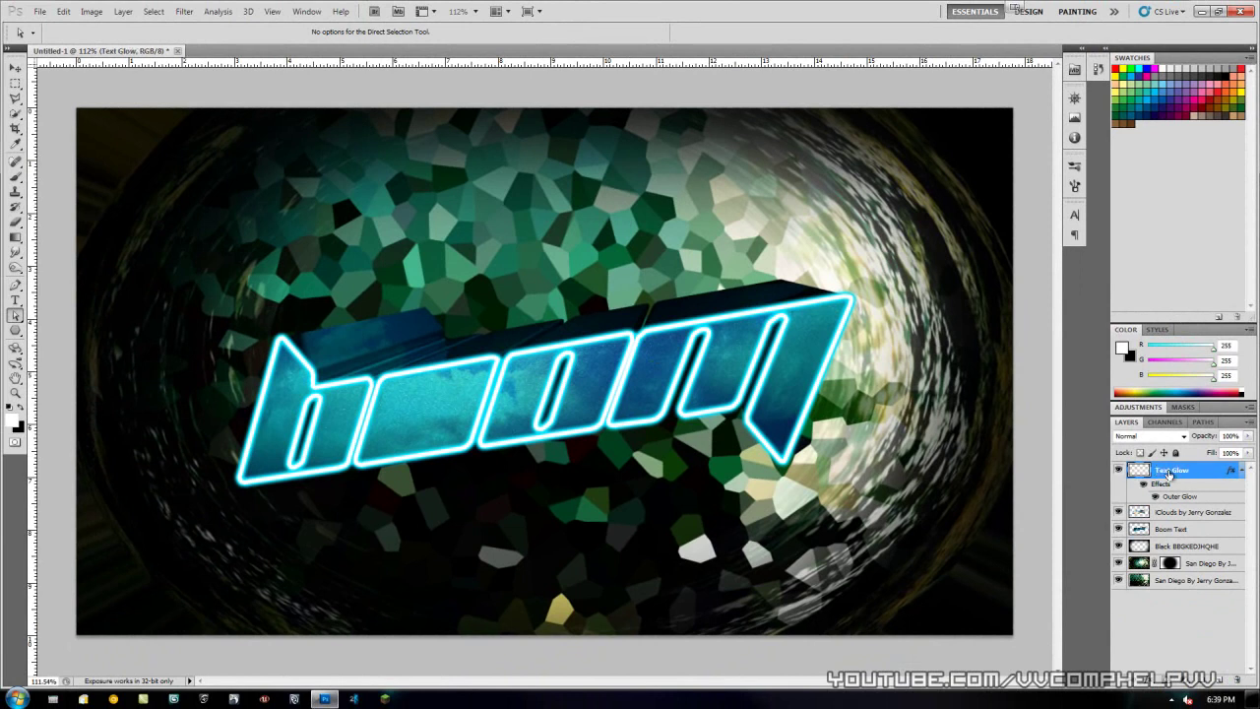
{"action": "left_click", "coordinate": [1220, 682]}
{"action": "double_click", "coordinate": [1171, 469]}
{"action": "type", "text": "Glow Lines"}
{"action": "key", "text": "Return"}
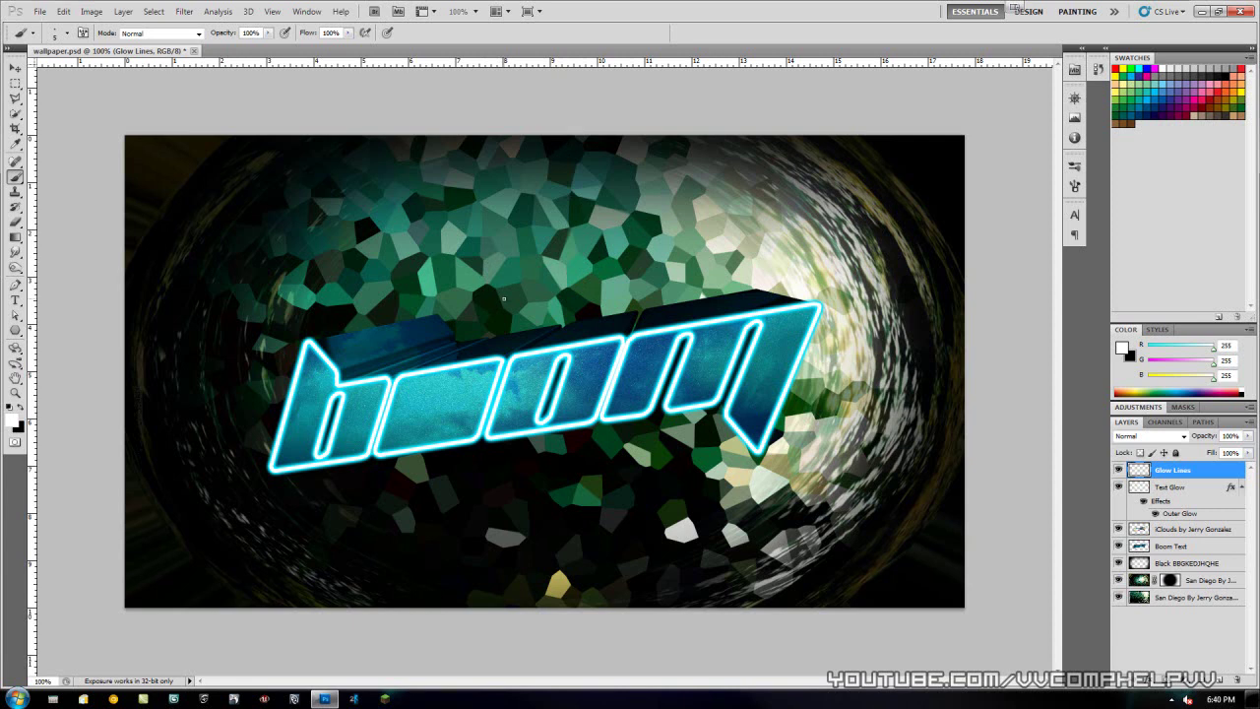
- Try a white brush stroke and a stroked curved pen path around the text, then discard them
{"action": "mouse_move", "coordinate": [502, 287]}
{"action": "left_mouse_down"}
{"action": "mouse_move", "coordinate": [546, 242]}
{"action": "mouse_move", "coordinate": [598, 248]}
{"action": "mouse_move", "coordinate": [577, 269]}
{"action": "mouse_move", "coordinate": [534, 277]}
{"action": "mouse_move", "coordinate": [541, 288]}
{"action": "mouse_move", "coordinate": [570, 258]}
{"action": "mouse_move", "coordinate": [558, 257]}
{"action": "mouse_move", "coordinate": [591, 274]}
{"action": "mouse_move", "coordinate": [553, 276]}
{"action": "mouse_move", "coordinate": [607, 210]}
{"action": "mouse_move", "coordinate": [605, 258]}
{"action": "mouse_move", "coordinate": [577, 210]}
{"action": "mouse_move", "coordinate": [622, 269]}
{"action": "mouse_move", "coordinate": [686, 211]}
{"action": "left_mouse_up"}
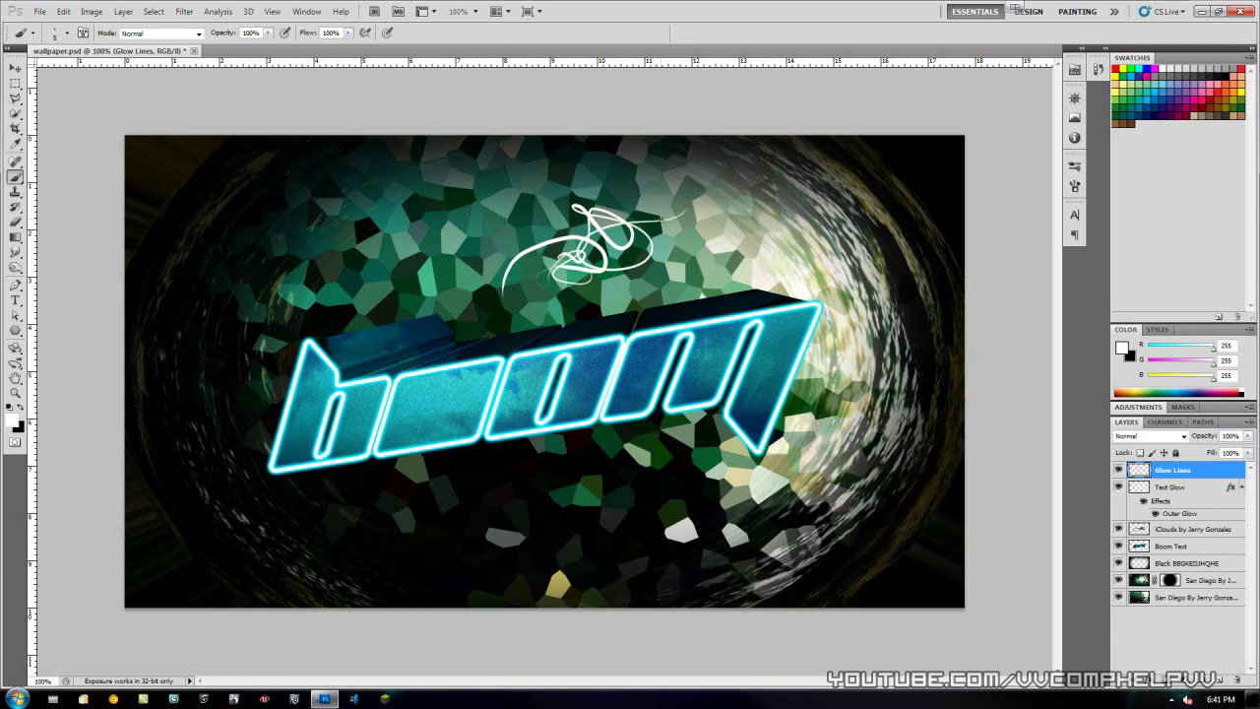
{"action": "key", "text": "ctrl+alt+z"}
{"action": "key", "text": "ctrl+alt+z"}
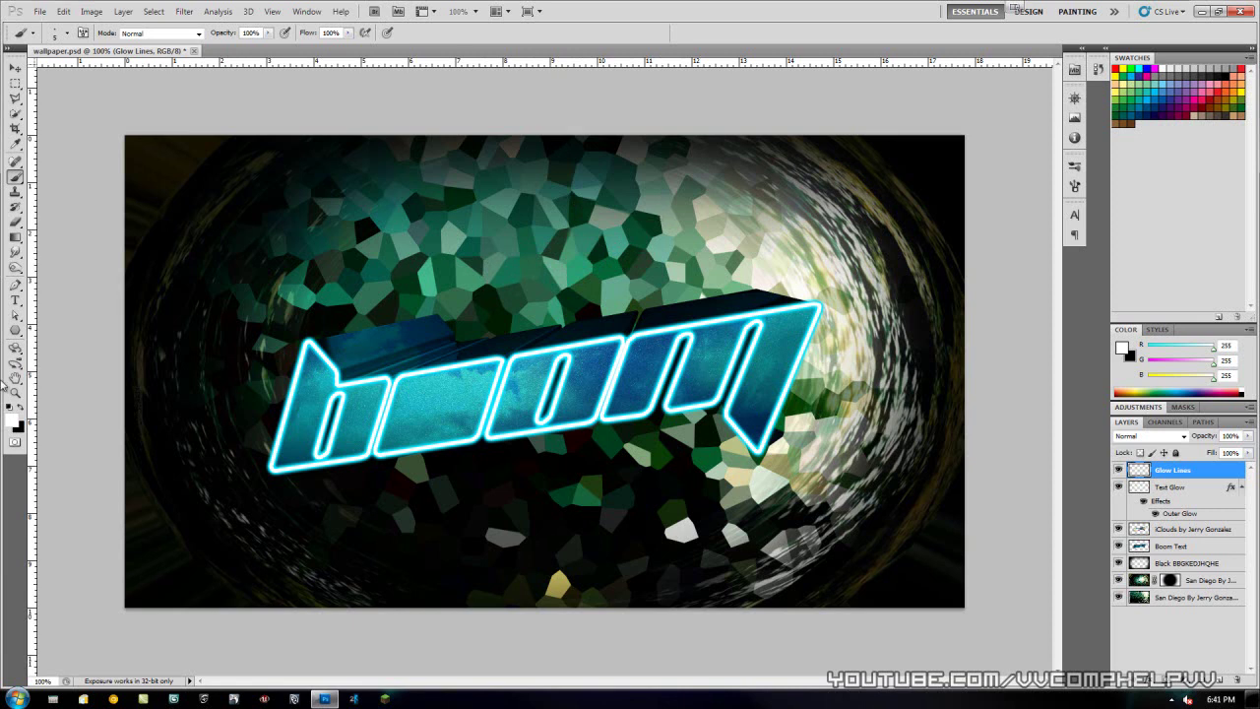
{"action": "left_click", "coordinate": [15, 285]}
{"action": "left_click_drag", "start_coordinate": [764, 287], "coordinate": [738, 393]}
{"action": "left_click_drag", "start_coordinate": [607, 449], "coordinate": [689, 472]}
{"action": "left_click_drag", "start_coordinate": [347, 423], "coordinate": [461, 486]}
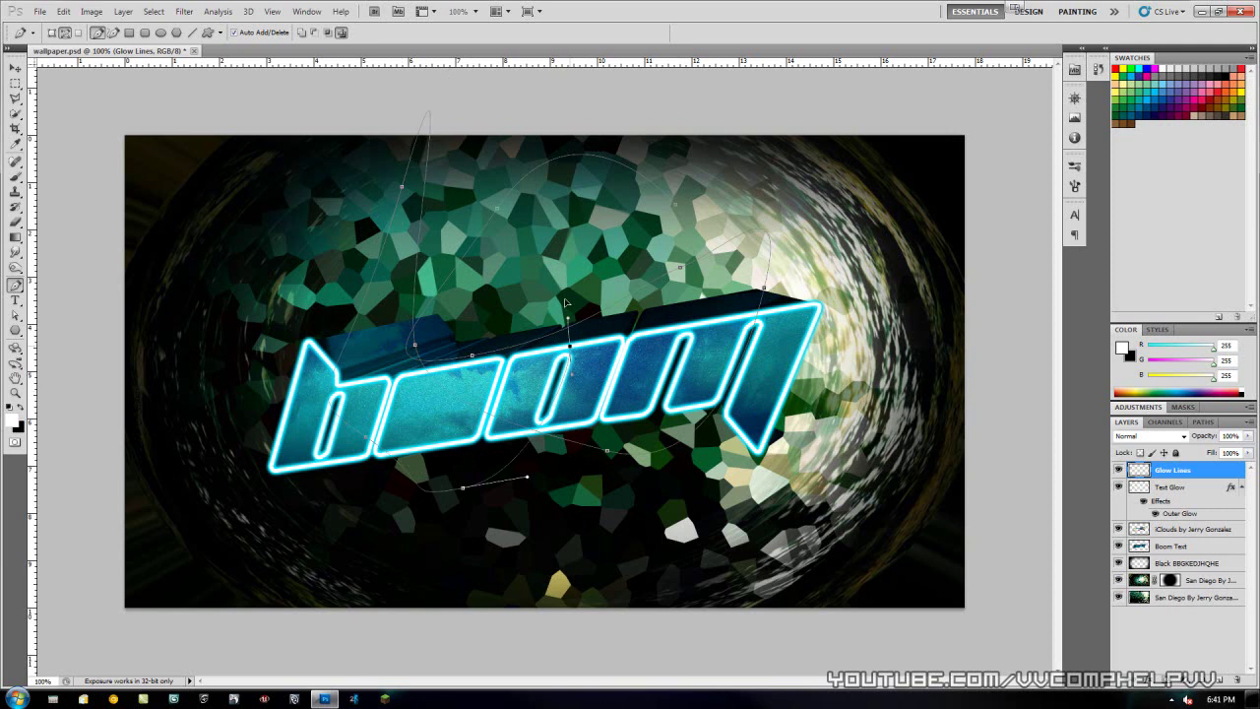
{"action": "right_click", "coordinate": [588, 281]}
{"action": "left_click", "coordinate": [630, 369]}
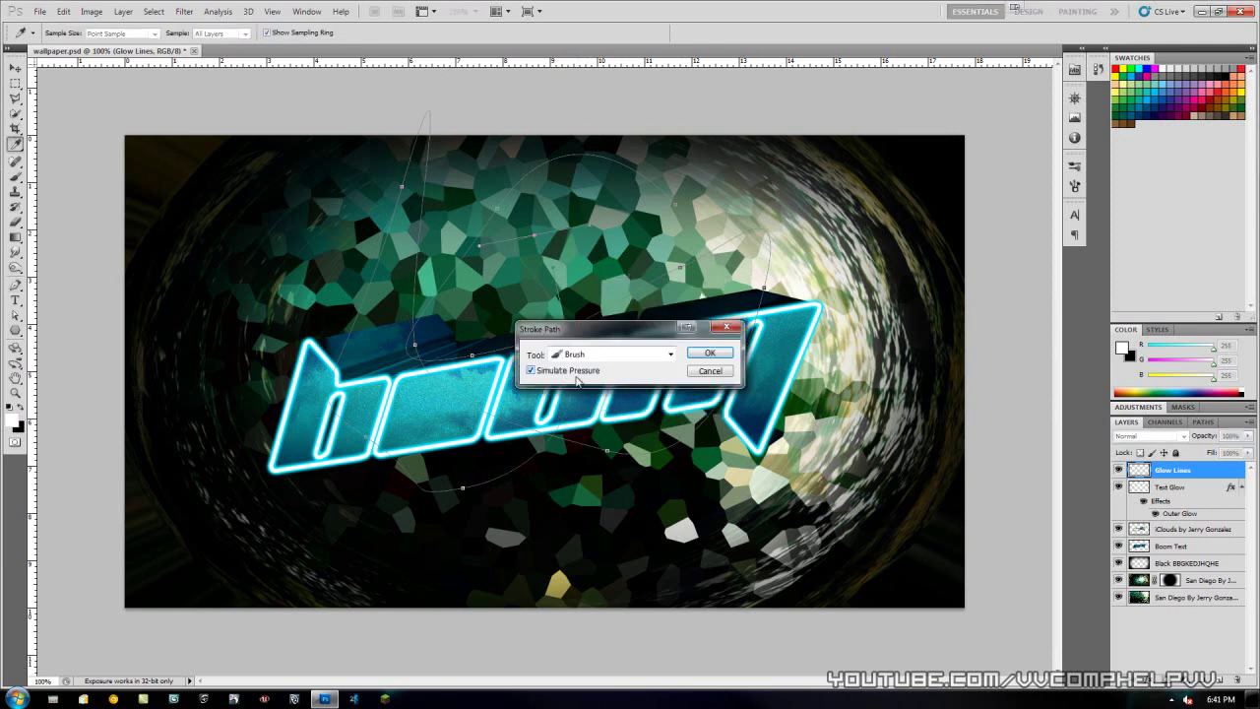
{"action": "left_click", "coordinate": [702, 356]}
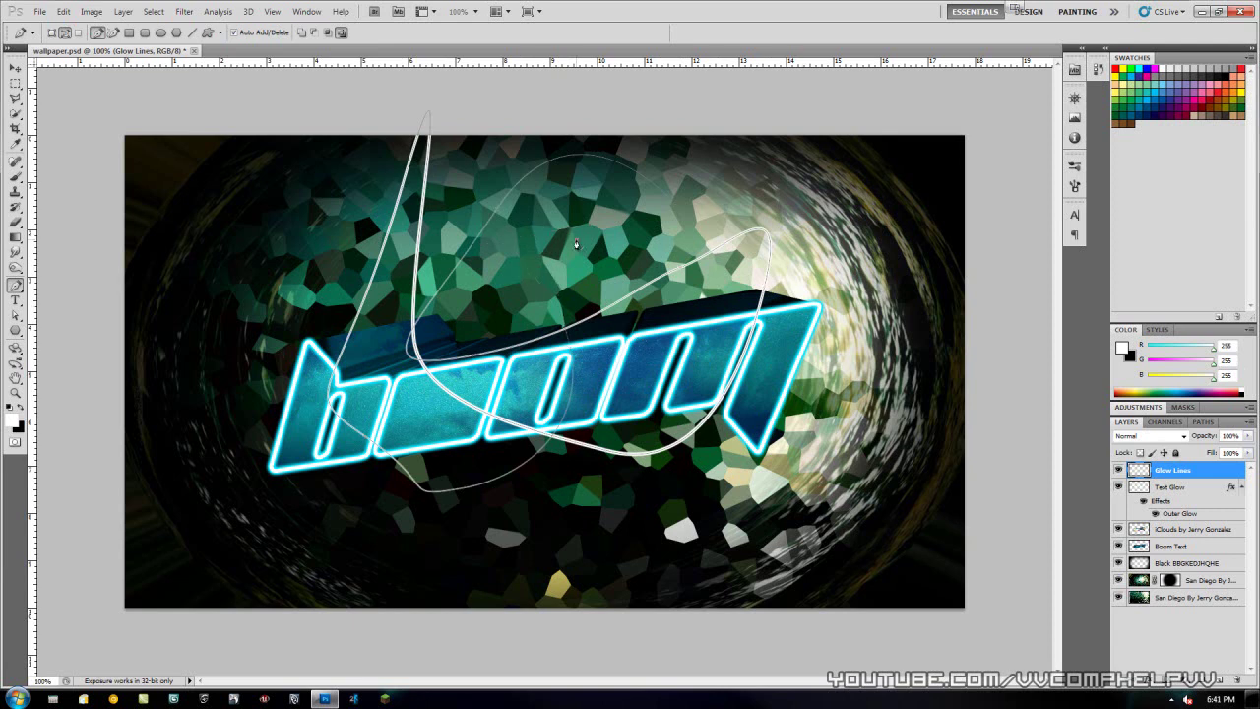
{"action": "key", "text": "Delete"}
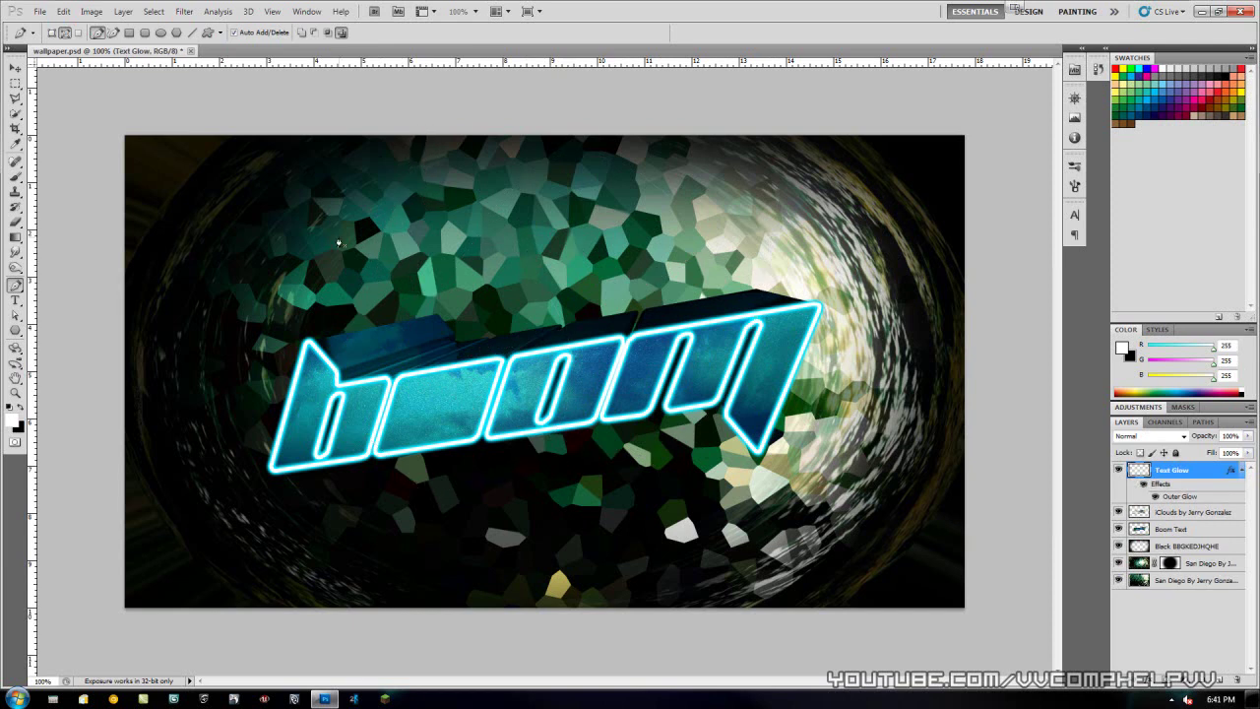
- With the Brush tool active, create a new layer named 'glow lines' above Text Glow
{"action": "left_click", "coordinate": [15, 178]}
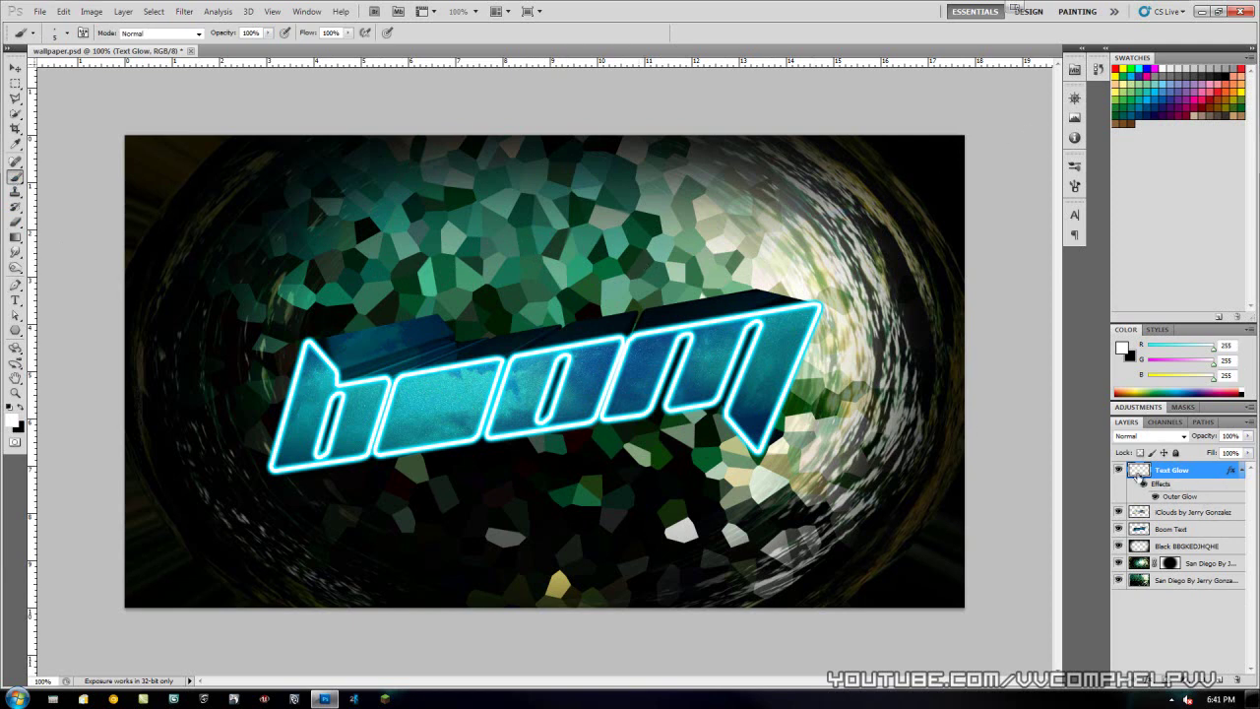
{"action": "left_click", "coordinate": [1220, 680]}
{"action": "double_click", "coordinate": [1166, 469]}
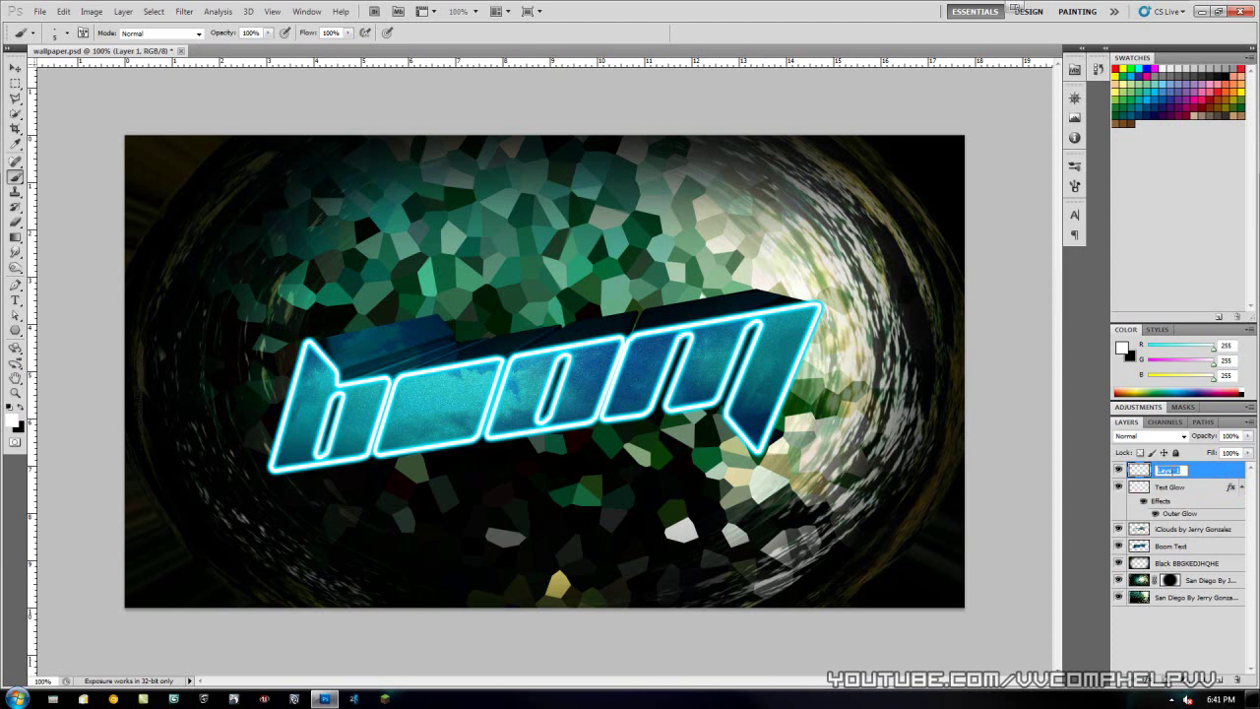
{"action": "type", "text": "glow lines"}
{"action": "key", "text": "Return"}
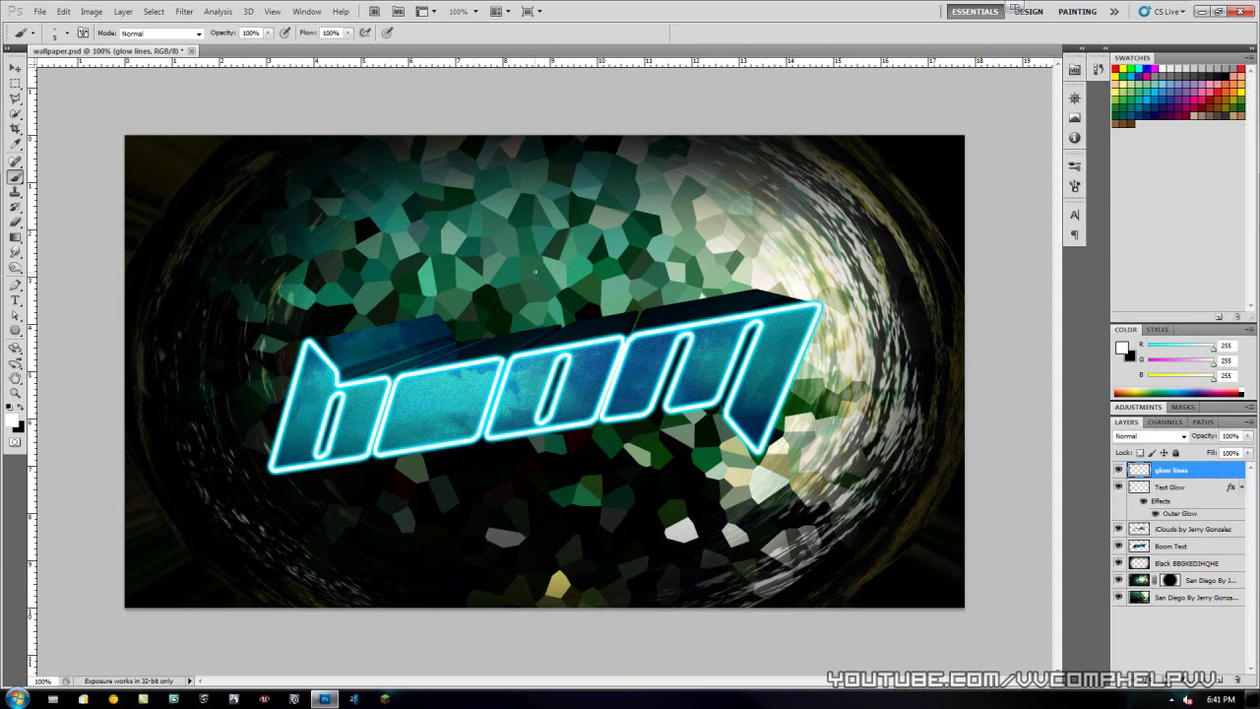
- Scribble white brush loops over the boom text and drag glow lines beneath Boom Text
{"action": "mouse_move", "coordinate": [492, 257]}
{"action": "left_mouse_down"}
{"action": "mouse_move", "coordinate": [483, 271]}
{"action": "mouse_move", "coordinate": [551, 295]}
{"action": "mouse_move", "coordinate": [591, 240]}
{"action": "left_mouse_up"}
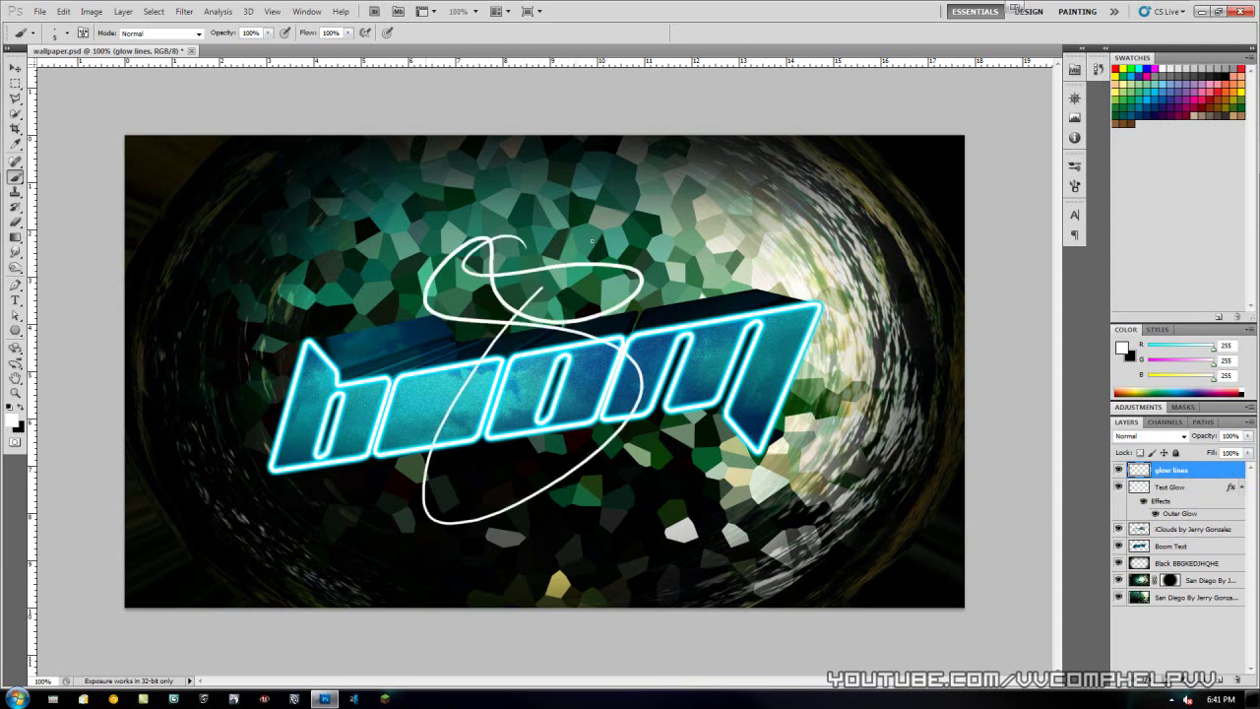
{"action": "key", "text": "ctrl+z"}
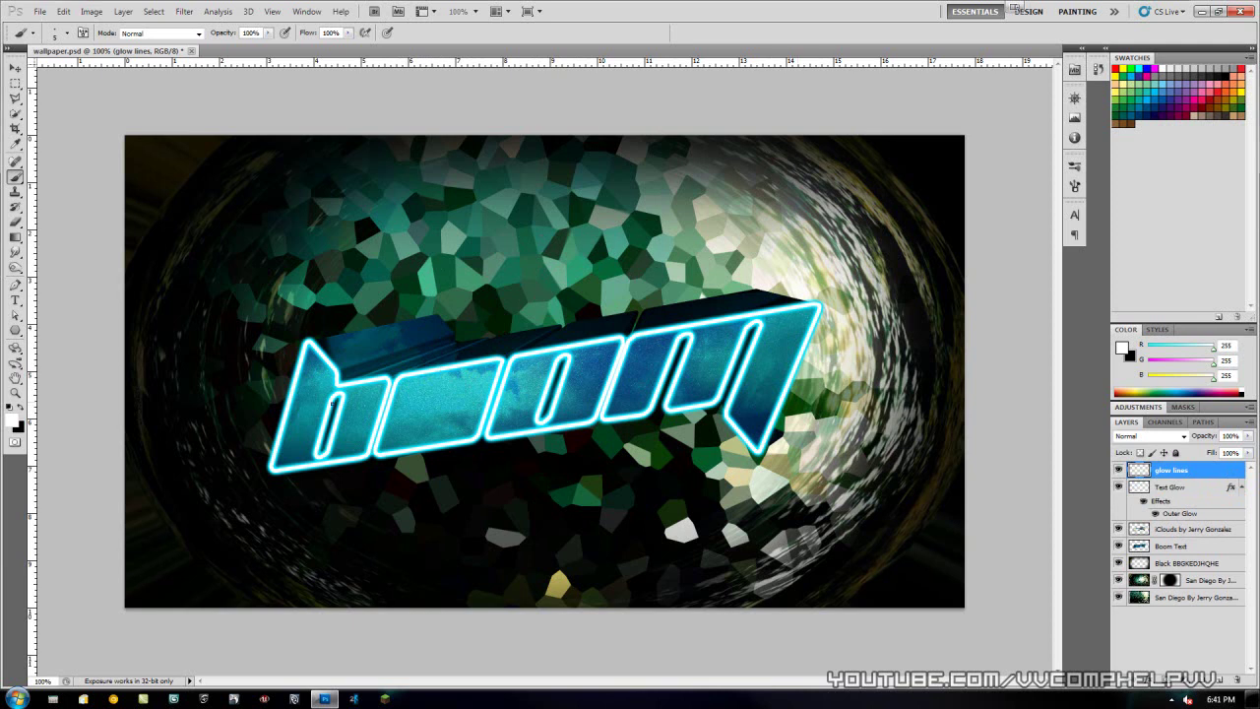
{"action": "mouse_move", "coordinate": [456, 375]}
{"action": "left_mouse_down"}
{"action": "mouse_move", "coordinate": [333, 222]}
{"action": "mouse_move", "coordinate": [609, 189]}
{"action": "mouse_move", "coordinate": [844, 221]}
{"action": "mouse_move", "coordinate": [699, 240]}
{"action": "mouse_move", "coordinate": [738, 385]}
{"action": "mouse_move", "coordinate": [635, 433]}
{"action": "mouse_move", "coordinate": [521, 421]}
{"action": "mouse_move", "coordinate": [284, 547]}
{"action": "mouse_move", "coordinate": [313, 433]}
{"action": "mouse_move", "coordinate": [399, 315]}
{"action": "mouse_move", "coordinate": [551, 448]}
{"action": "left_mouse_up"}
{"action": "mouse_move", "coordinate": [399, 374]}
{"action": "left_mouse_down"}
{"action": "mouse_move", "coordinate": [734, 433]}
{"action": "mouse_move", "coordinate": [689, 433]}
{"action": "mouse_move", "coordinate": [676, 295]}
{"action": "mouse_move", "coordinate": [807, 469]}
{"action": "mouse_move", "coordinate": [907, 475]}
{"action": "mouse_move", "coordinate": [689, 539]}
{"action": "left_mouse_up"}
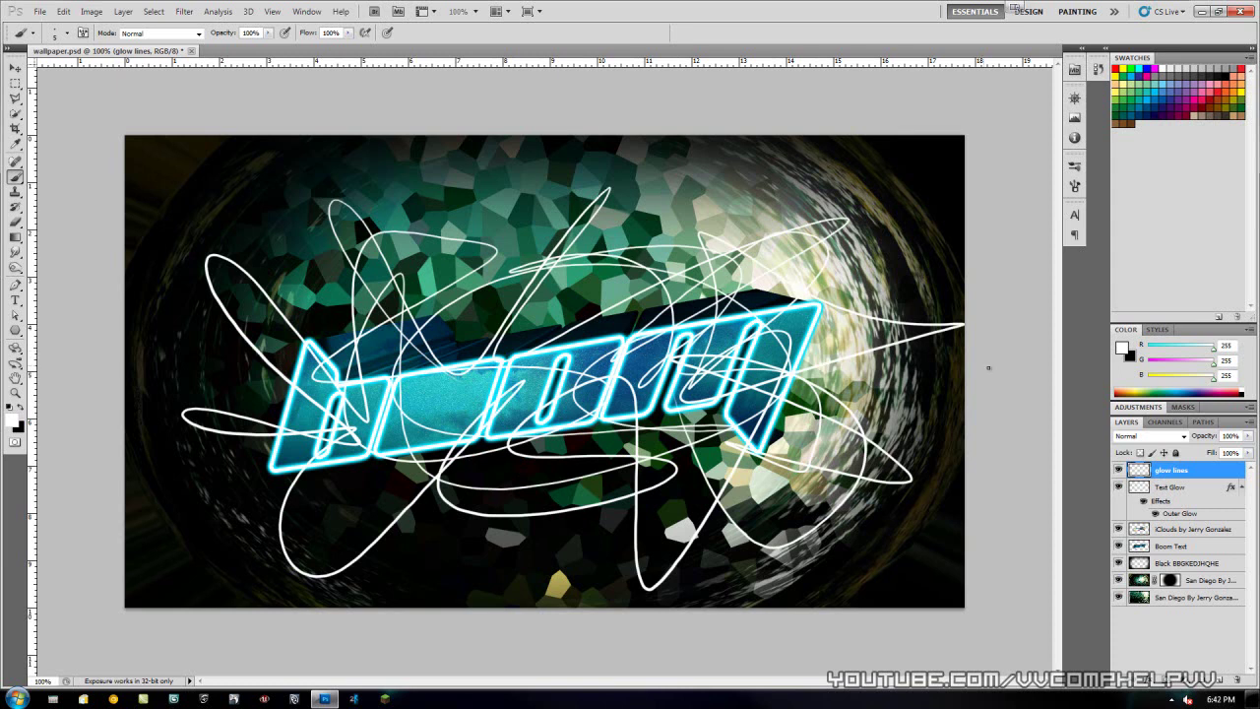
{"action": "left_click_drag", "start_coordinate": [1202, 474], "coordinate": [1207, 559]}
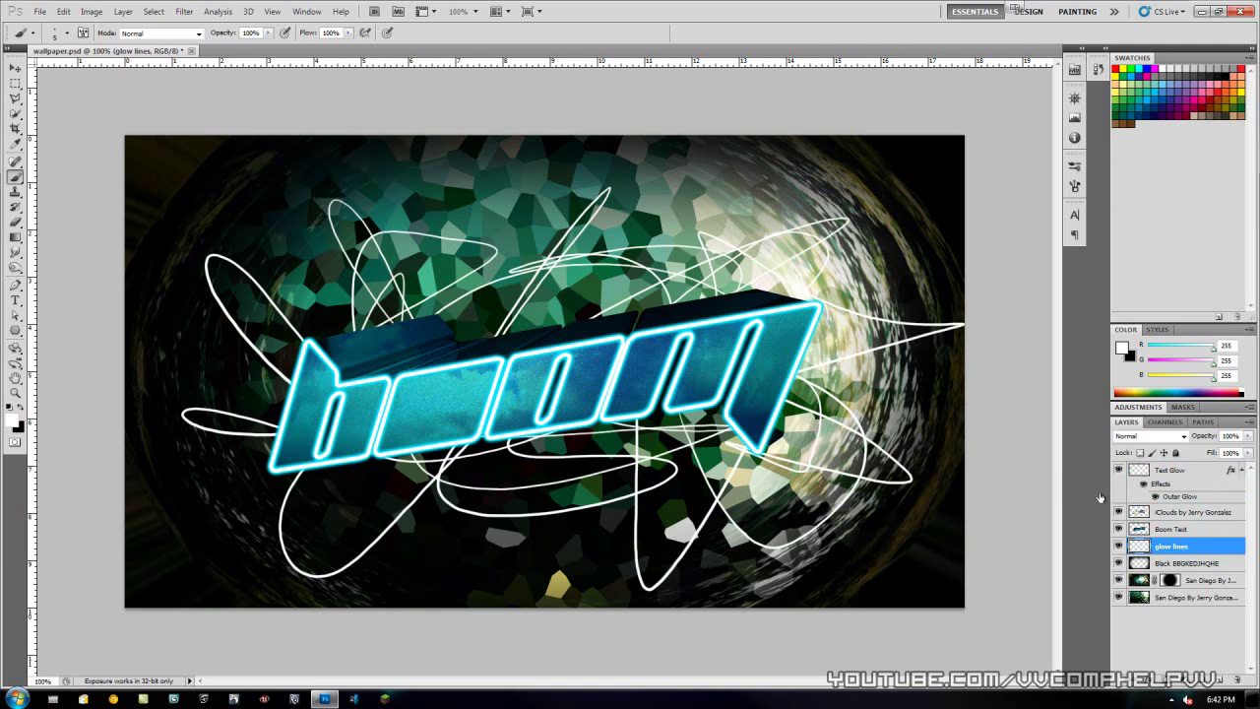
- Copy the cyan Outer Glow layer style from Text Glow
{"action": "left_click", "coordinate": [1192, 477]}
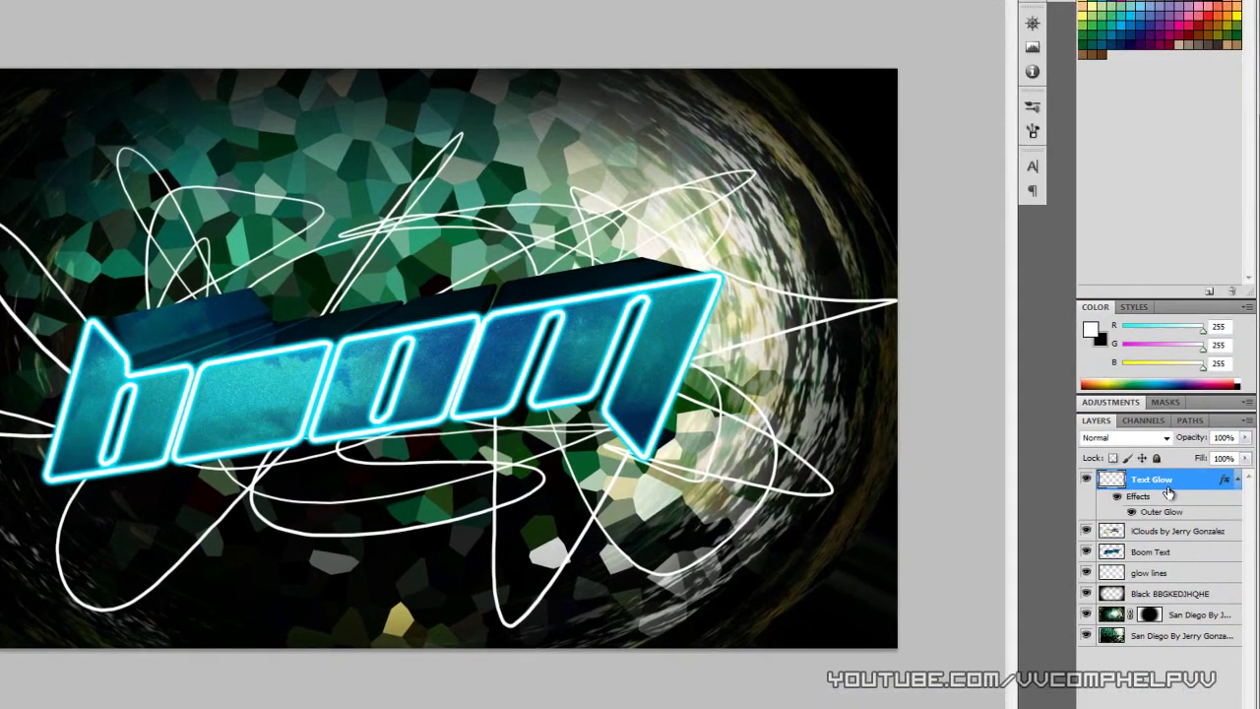
{"action": "right_click", "coordinate": [1188, 479]}
{"action": "left_click", "coordinate": [1154, 500]}
{"action": "right_click", "coordinate": [1151, 497]}
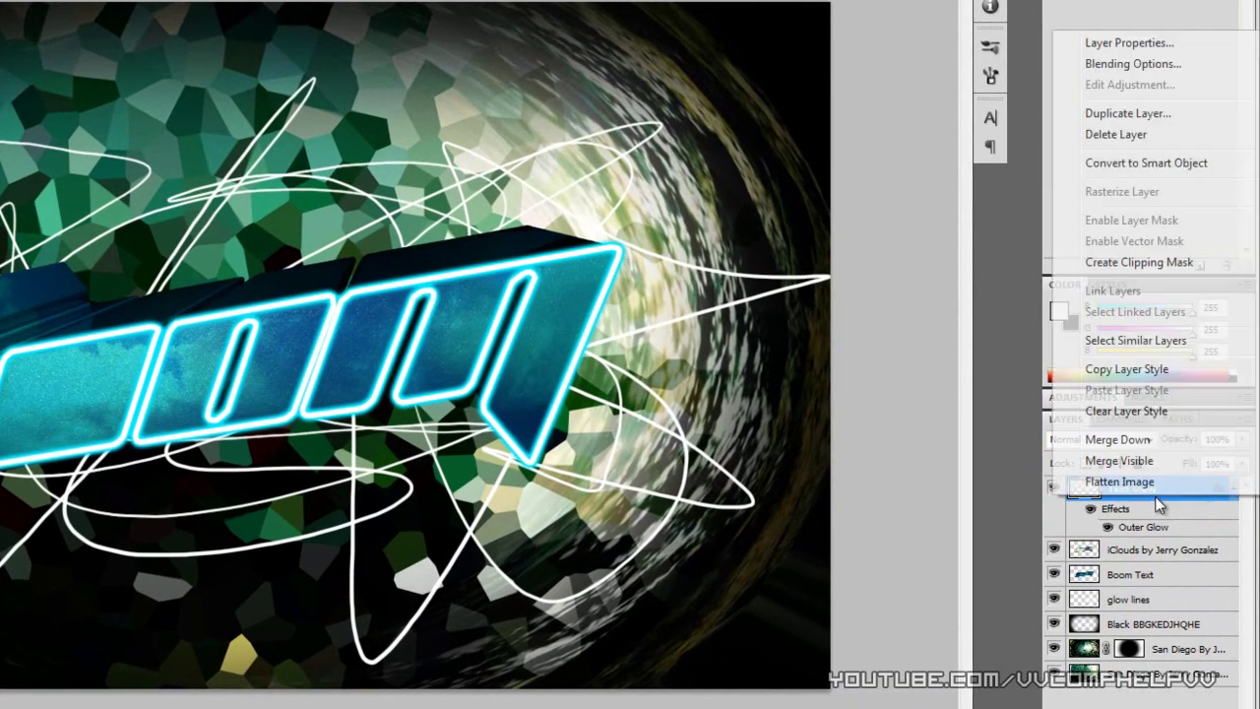
{"action": "left_click", "coordinate": [1168, 500]}
{"action": "left_click", "coordinate": [1054, 488]}
{"action": "left_click", "coordinate": [1054, 489]}
{"action": "right_click", "coordinate": [1117, 495]}
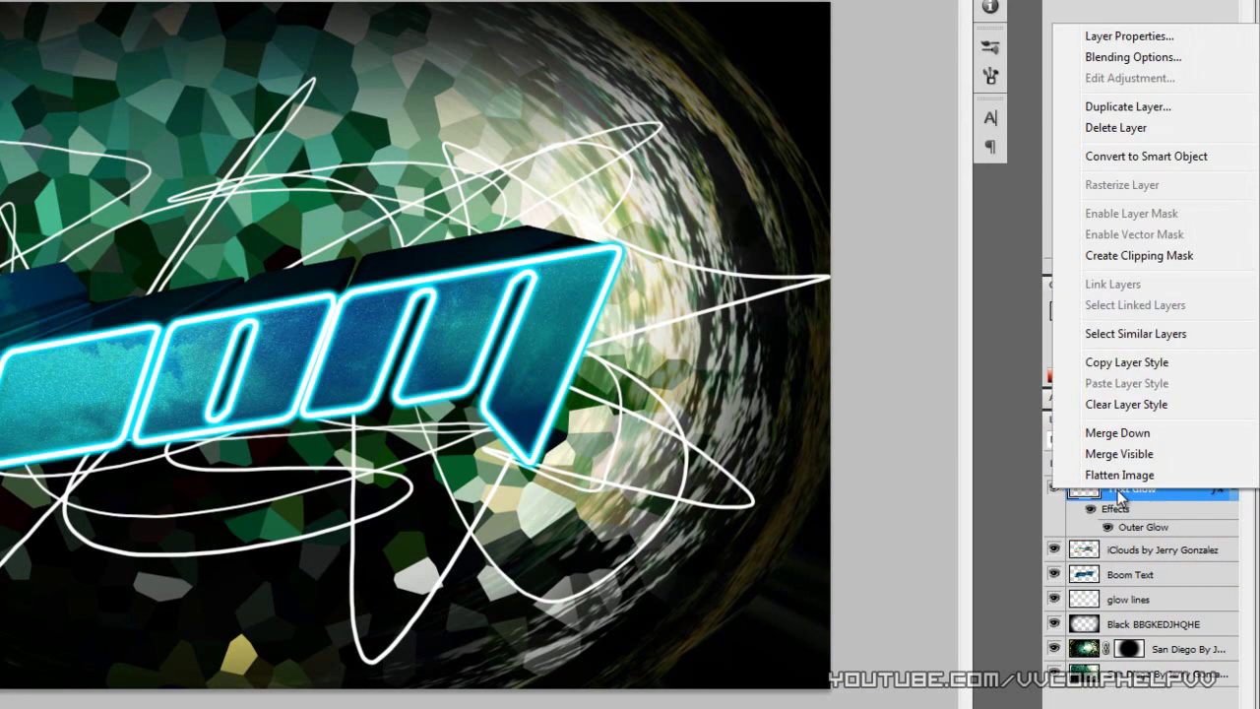
{"action": "left_click", "coordinate": [1132, 368]}
- Paste the copied layer style onto the glow lines layer
{"action": "left_click", "coordinate": [1141, 601]}
{"action": "right_click", "coordinate": [1142, 600]}
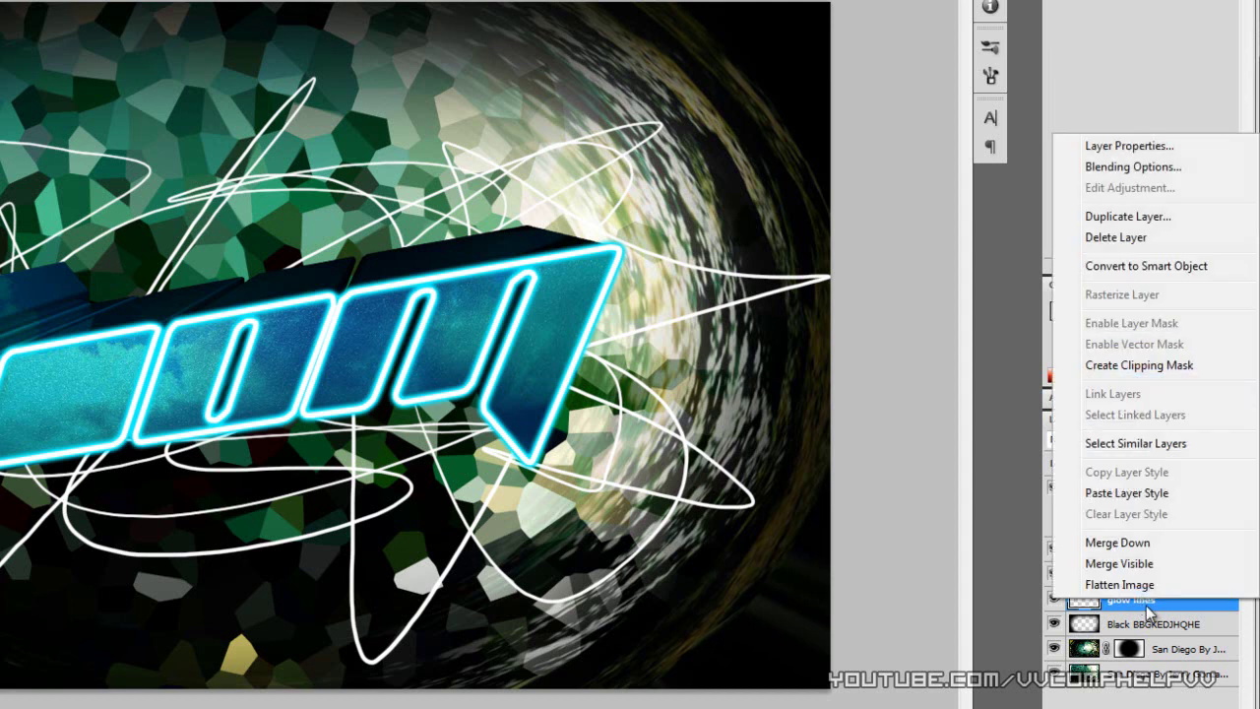
{"action": "left_click", "coordinate": [1127, 493]}
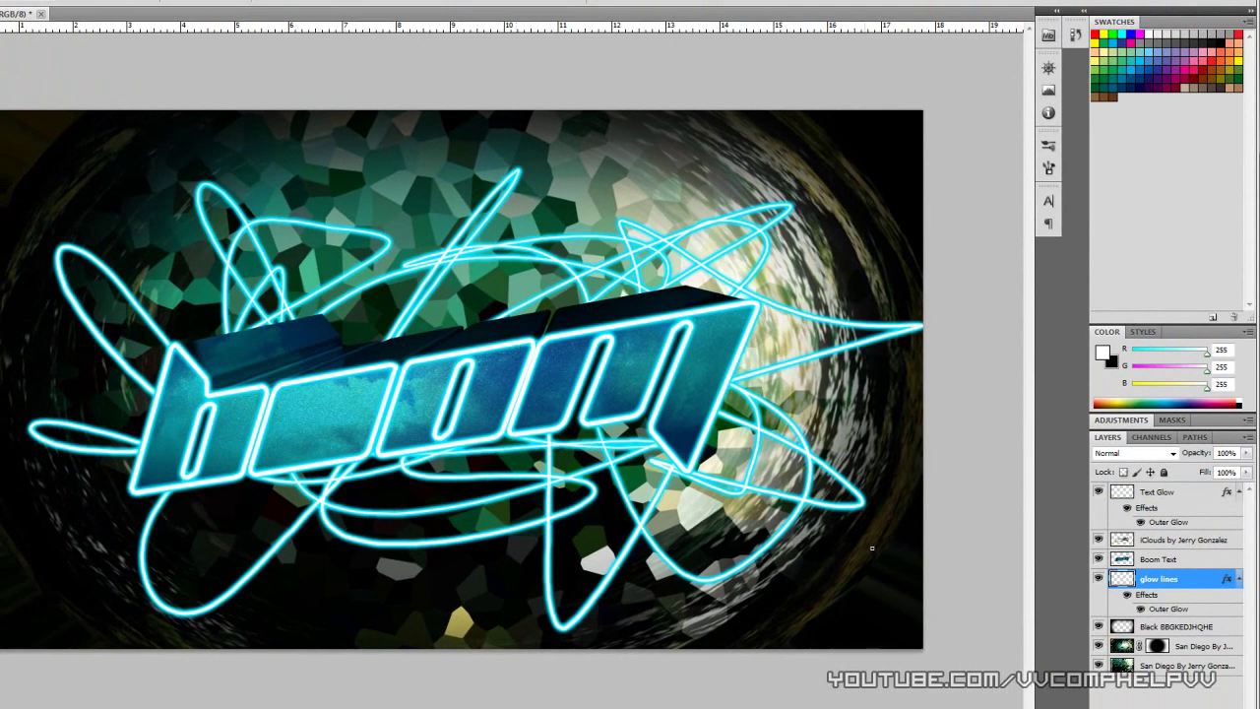
- Lower the glow lines' Outer Glow spread to 2 for a subtler halo
{"action": "double_click", "coordinate": [1173, 616]}
{"action": "left_click_drag", "start_coordinate": [913, 160], "coordinate": [989, 162]}
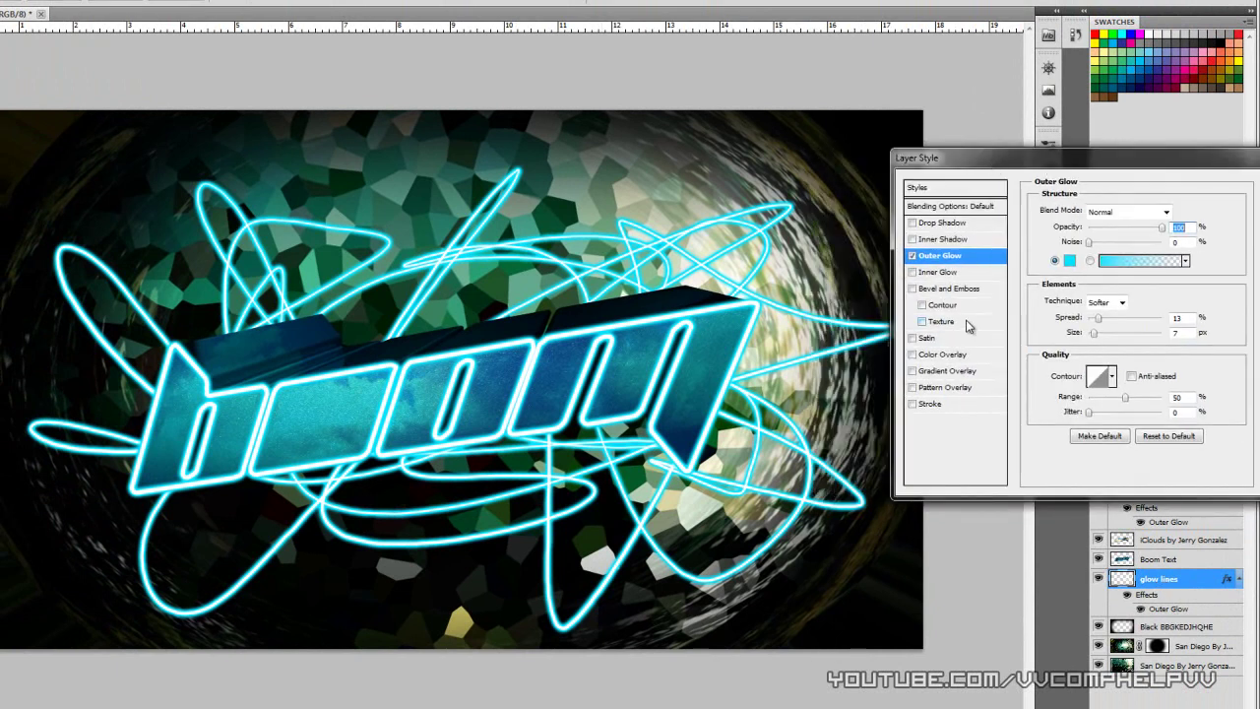
{"action": "mouse_move", "coordinate": [1099, 320]}
{"action": "left_mouse_down"}
{"action": "mouse_move", "coordinate": [1112, 321]}
{"action": "mouse_move", "coordinate": [1096, 326]}
{"action": "mouse_move", "coordinate": [1104, 338]}
{"action": "mouse_move", "coordinate": [1090, 321]}
{"action": "mouse_move", "coordinate": [1099, 337]}
{"action": "left_mouse_up"}
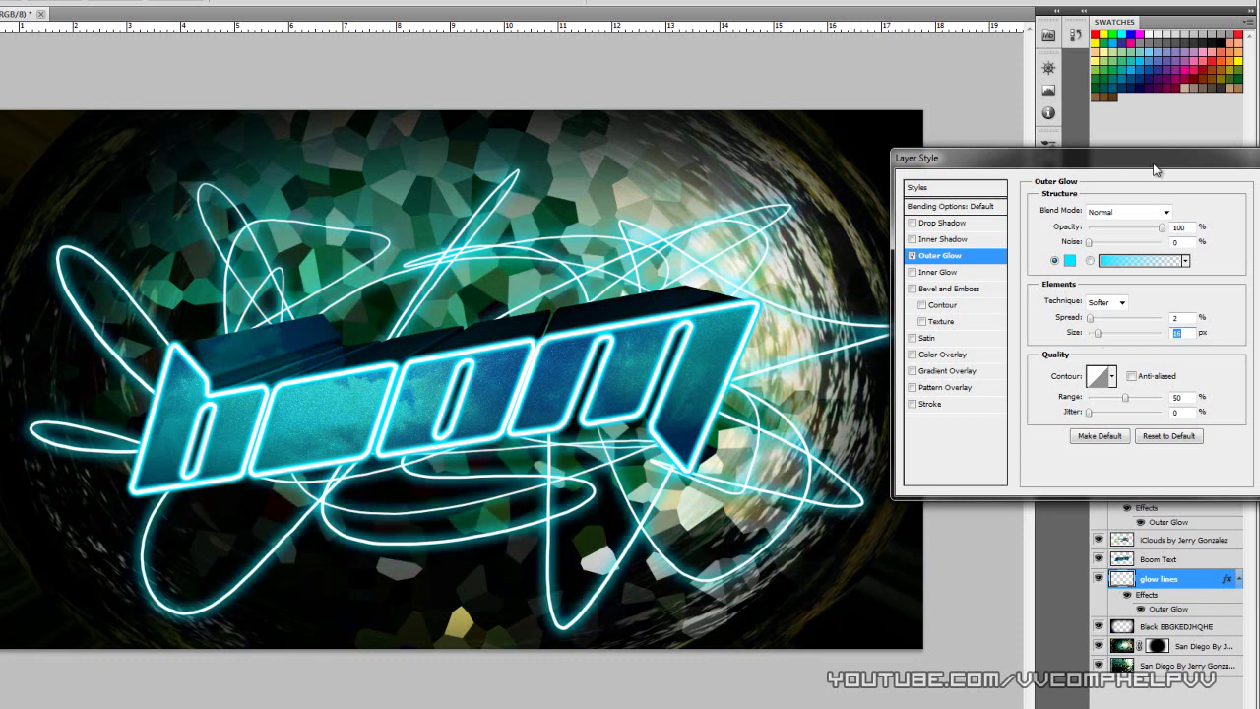
{"action": "left_click_drag", "start_coordinate": [1132, 167], "coordinate": [691, 167]}
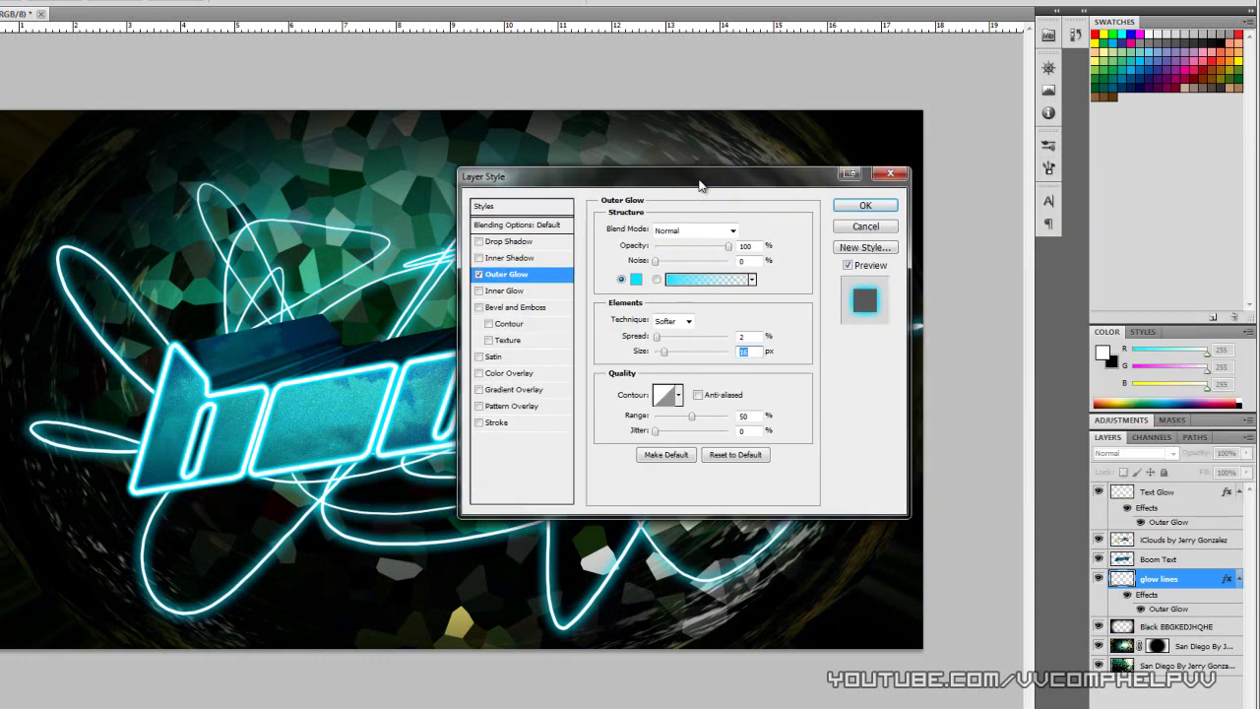
{"action": "left_click", "coordinate": [872, 205]}
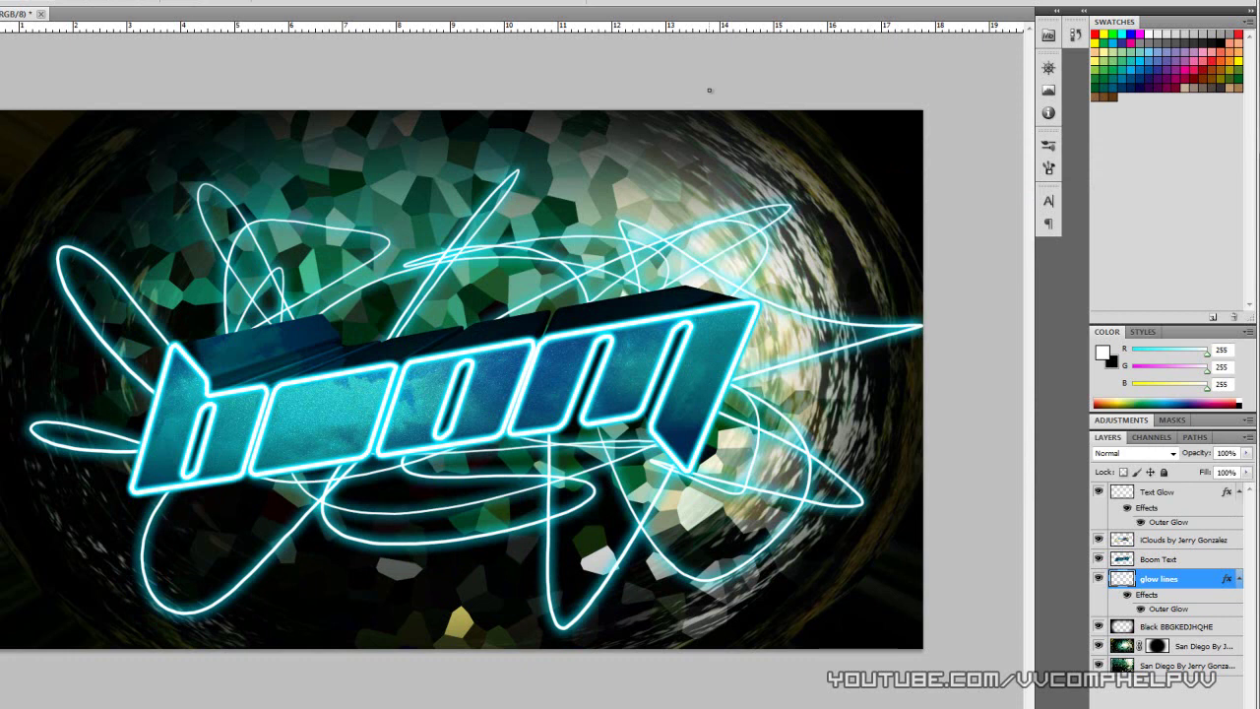
- Set the Black vignette layer to 100% opacity and move it to the top of the stack
{"action": "left_click", "coordinate": [1188, 627]}
{"action": "left_click", "coordinate": [1246, 454]}
{"action": "left_click_drag", "start_coordinate": [1238, 471], "coordinate": [1254, 471]}
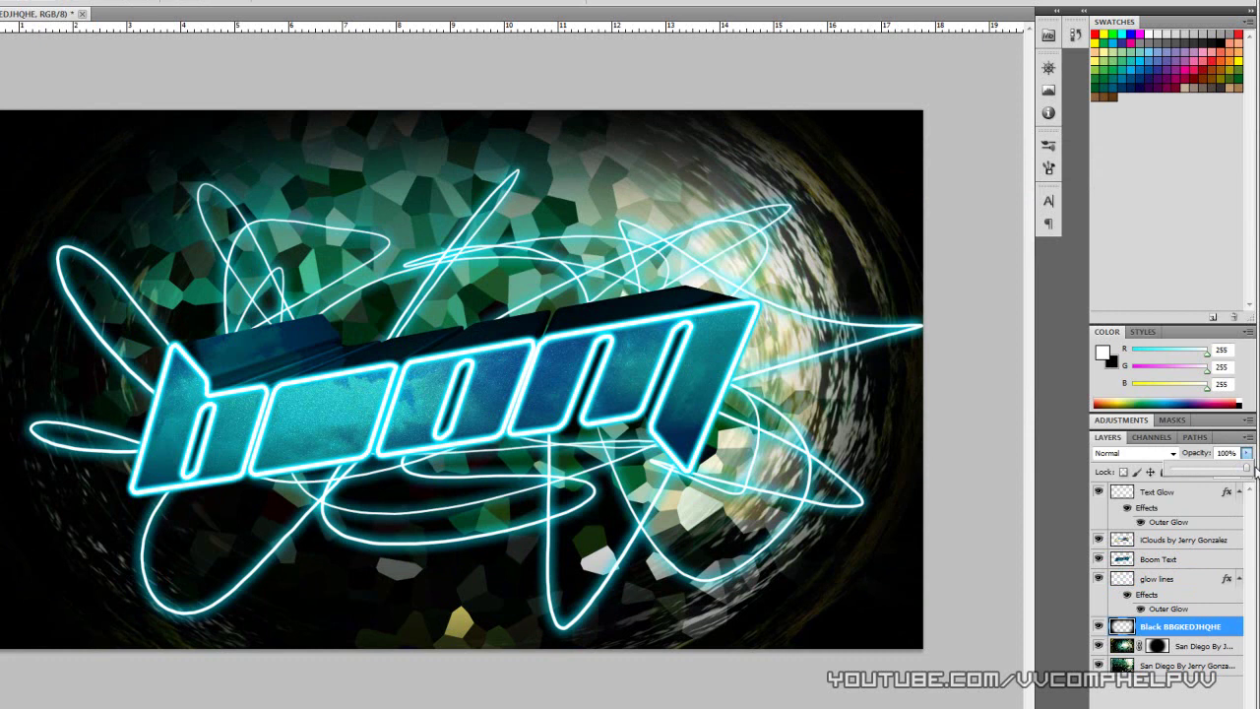
{"action": "left_click_drag", "start_coordinate": [1159, 626], "coordinate": [1161, 491]}
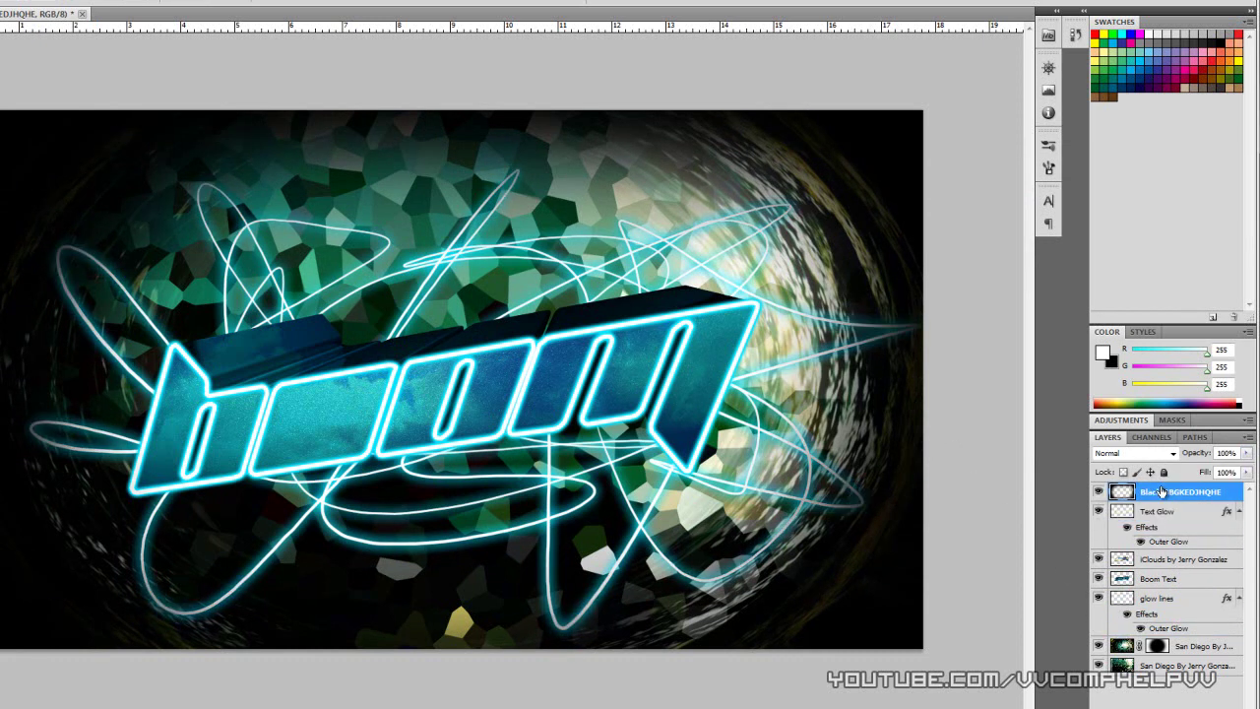
- Compare the vignette on and off, then move glow lines above Text Glow
{"action": "left_click", "coordinate": [1098, 491]}
{"action": "left_click", "coordinate": [1098, 491]}
{"action": "left_click", "coordinate": [1099, 491]}
{"action": "left_click", "coordinate": [1099, 491]}
{"action": "left_click", "coordinate": [1098, 492]}
{"action": "left_click", "coordinate": [1098, 492]}
{"action": "left_click", "coordinate": [1176, 600]}
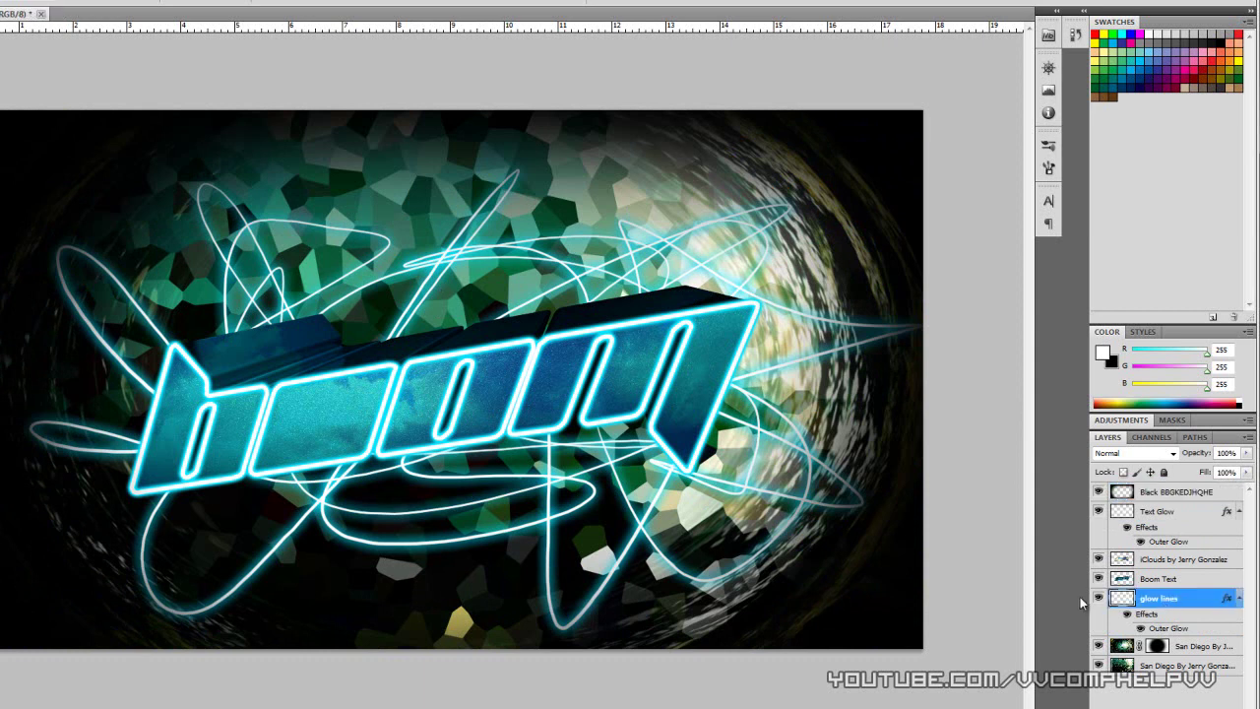
{"action": "left_click_drag", "start_coordinate": [1176, 600], "coordinate": [1178, 513]}
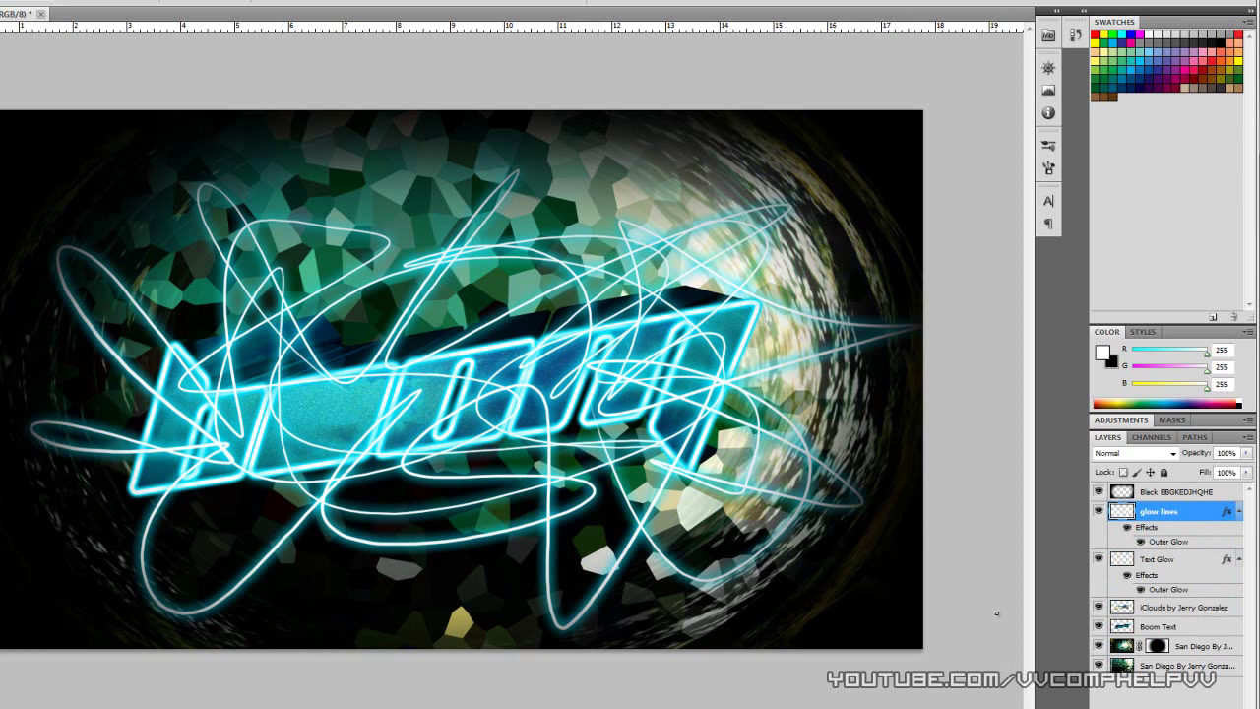
- Add a layer mask to glow lines and paint black over the boom letters
{"action": "left_click", "coordinate": [1151, 708]}
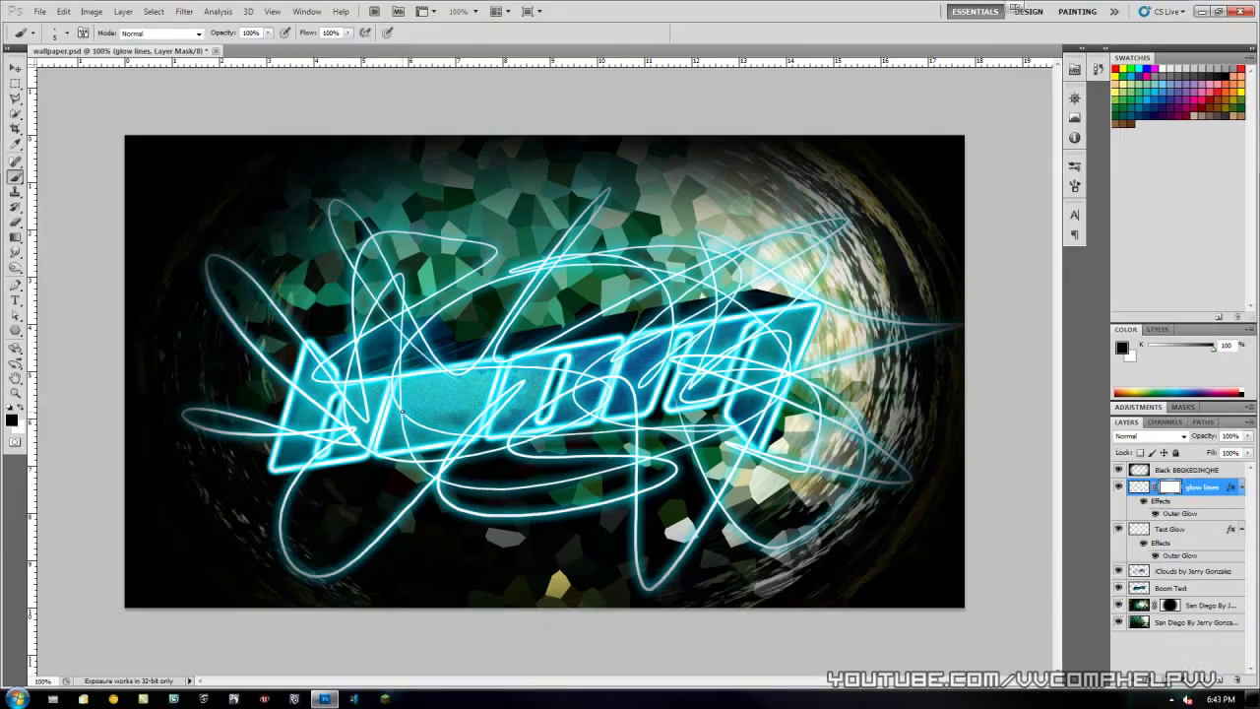
{"action": "mouse_move", "coordinate": [403, 409]}
{"action": "left_mouse_down"}
{"action": "mouse_move", "coordinate": [423, 369]}
{"action": "mouse_move", "coordinate": [400, 374]}
{"action": "mouse_move", "coordinate": [409, 347]}
{"action": "mouse_move", "coordinate": [354, 362]}
{"action": "mouse_move", "coordinate": [431, 347]}
{"action": "mouse_move", "coordinate": [307, 379]}
{"action": "mouse_move", "coordinate": [326, 391]}
{"action": "mouse_move", "coordinate": [327, 375]}
{"action": "mouse_move", "coordinate": [315, 443]}
{"action": "mouse_move", "coordinate": [296, 460]}
{"action": "mouse_move", "coordinate": [426, 404]}
{"action": "mouse_move", "coordinate": [406, 406]}
{"action": "mouse_move", "coordinate": [513, 389]}
{"action": "mouse_move", "coordinate": [521, 358]}
{"action": "mouse_move", "coordinate": [729, 332]}
{"action": "mouse_move", "coordinate": [587, 333]}
{"action": "mouse_move", "coordinate": [797, 318]}
{"action": "mouse_move", "coordinate": [809, 373]}
{"action": "mouse_move", "coordinate": [767, 377]}
{"action": "mouse_move", "coordinate": [758, 443]}
{"action": "mouse_move", "coordinate": [713, 384]}
{"action": "mouse_move", "coordinate": [632, 389]}
{"action": "mouse_move", "coordinate": [700, 379]}
{"action": "mouse_move", "coordinate": [509, 397]}
{"action": "mouse_move", "coordinate": [451, 413]}
{"action": "mouse_move", "coordinate": [575, 406]}
{"action": "mouse_move", "coordinate": [393, 430]}
{"action": "mouse_move", "coordinate": [535, 420]}
{"action": "mouse_move", "coordinate": [638, 384]}
{"action": "left_mouse_up"}
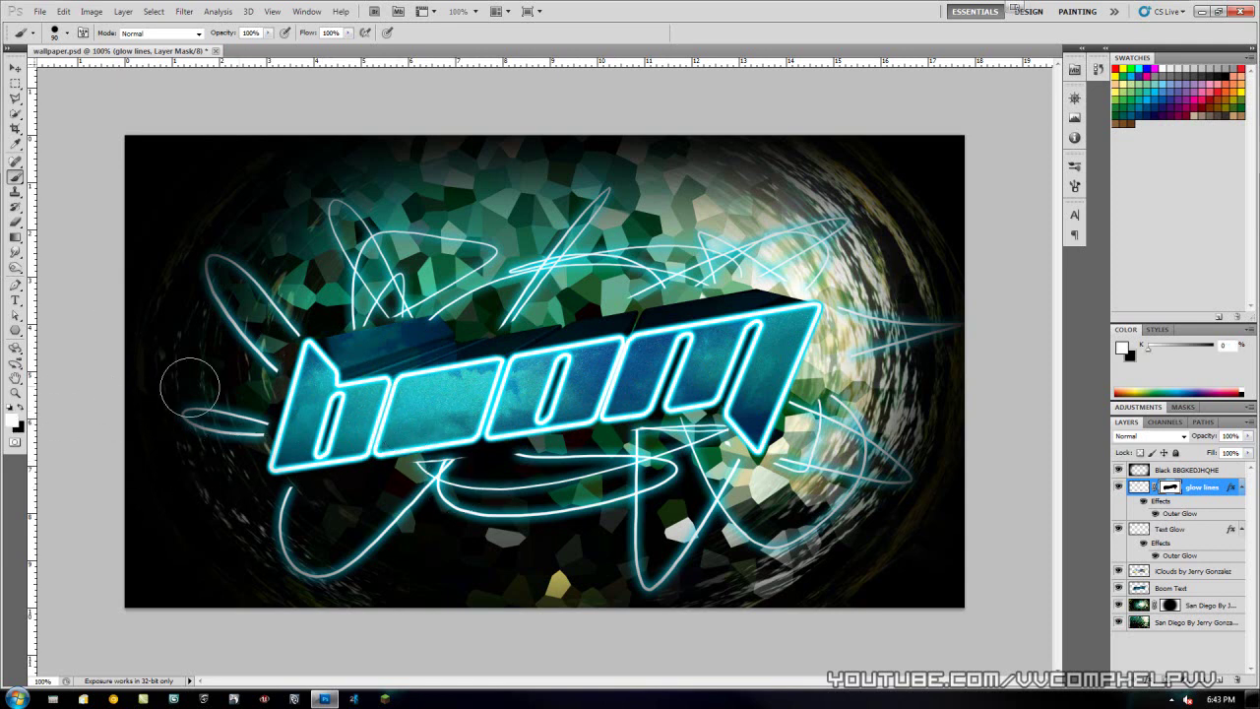
{"action": "key", "text": "x"}
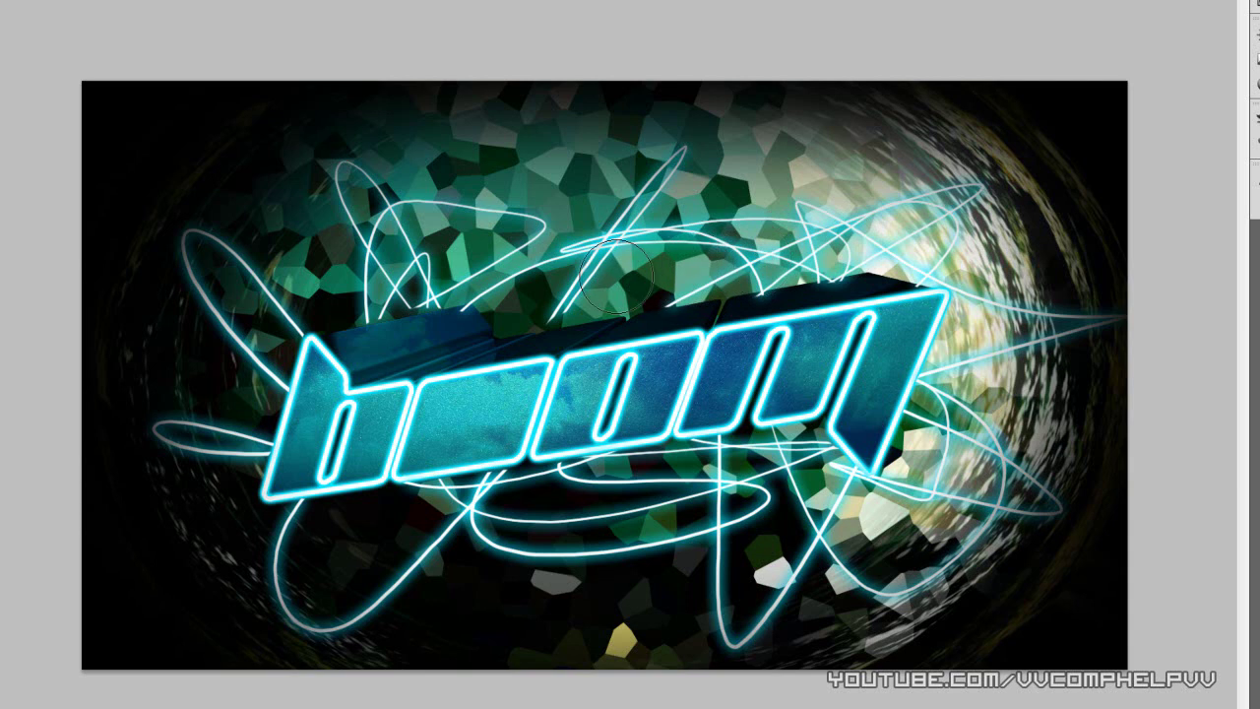
- Paint the glow lines mask in white and black so some loops cross over the b and o letters
{"action": "mouse_move", "coordinate": [536, 299]}
{"action": "left_mouse_down"}
{"action": "mouse_move", "coordinate": [453, 315]}
{"action": "mouse_move", "coordinate": [403, 296]}
{"action": "mouse_move", "coordinate": [423, 286]}
{"action": "mouse_move", "coordinate": [361, 289]}
{"action": "left_mouse_up"}
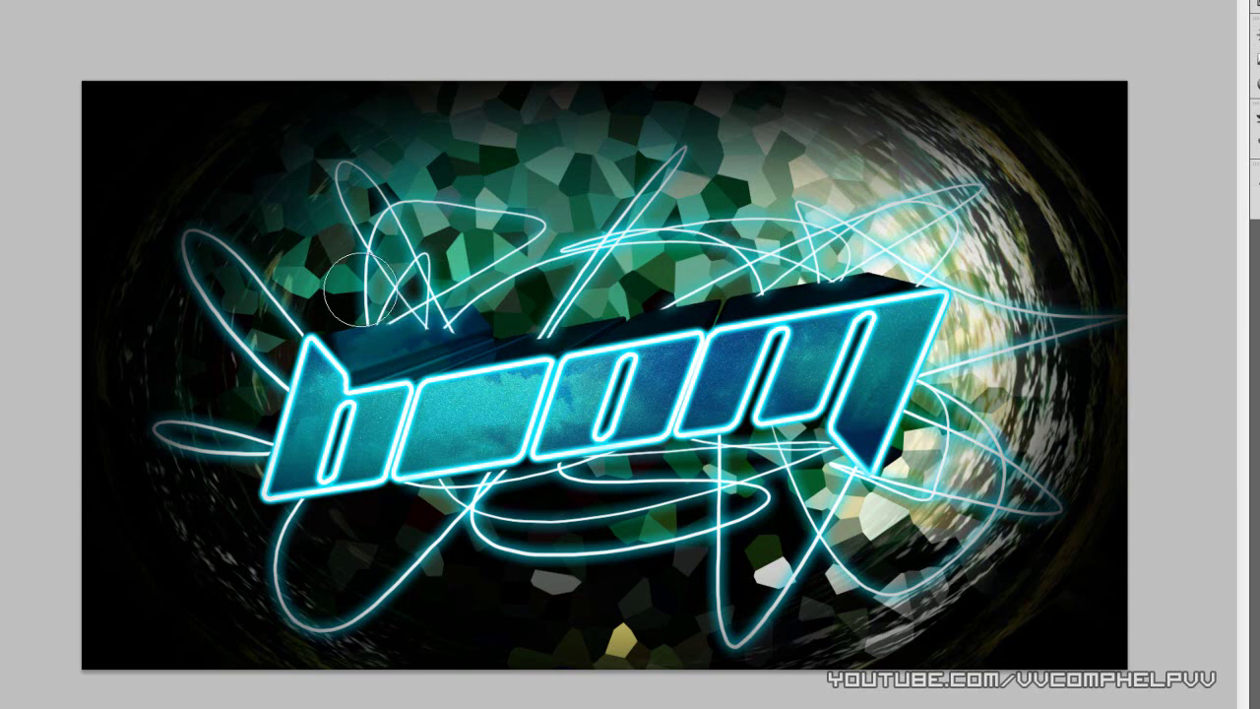
{"action": "mouse_move", "coordinate": [428, 347]}
{"action": "left_mouse_down"}
{"action": "mouse_move", "coordinate": [461, 335]}
{"action": "mouse_move", "coordinate": [454, 344]}
{"action": "mouse_move", "coordinate": [541, 371]}
{"action": "mouse_move", "coordinate": [562, 356]}
{"action": "mouse_move", "coordinate": [560, 368]}
{"action": "mouse_move", "coordinate": [662, 389]}
{"action": "mouse_move", "coordinate": [684, 339]}
{"action": "mouse_move", "coordinate": [853, 307]}
{"action": "mouse_move", "coordinate": [826, 318]}
{"action": "left_mouse_up"}
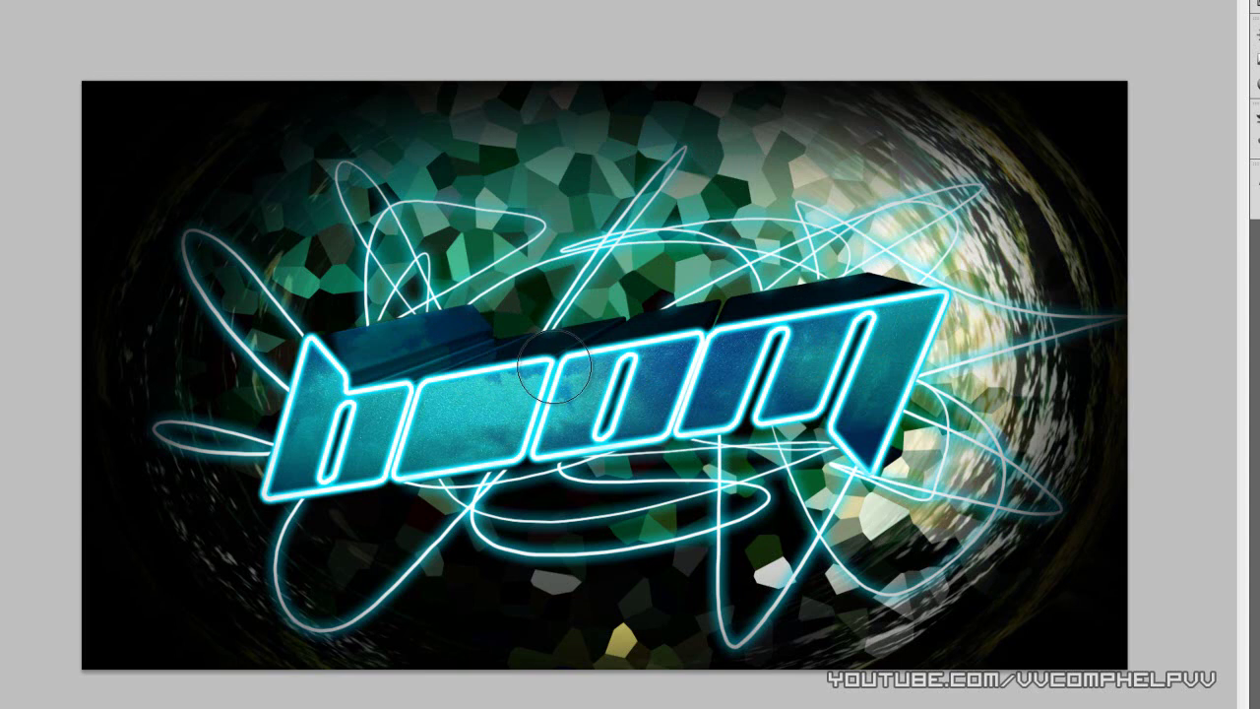
{"action": "mouse_move", "coordinate": [548, 366]}
{"action": "left_mouse_down"}
{"action": "mouse_move", "coordinate": [523, 410]}
{"action": "mouse_move", "coordinate": [472, 394]}
{"action": "mouse_move", "coordinate": [447, 346]}
{"action": "left_mouse_up"}
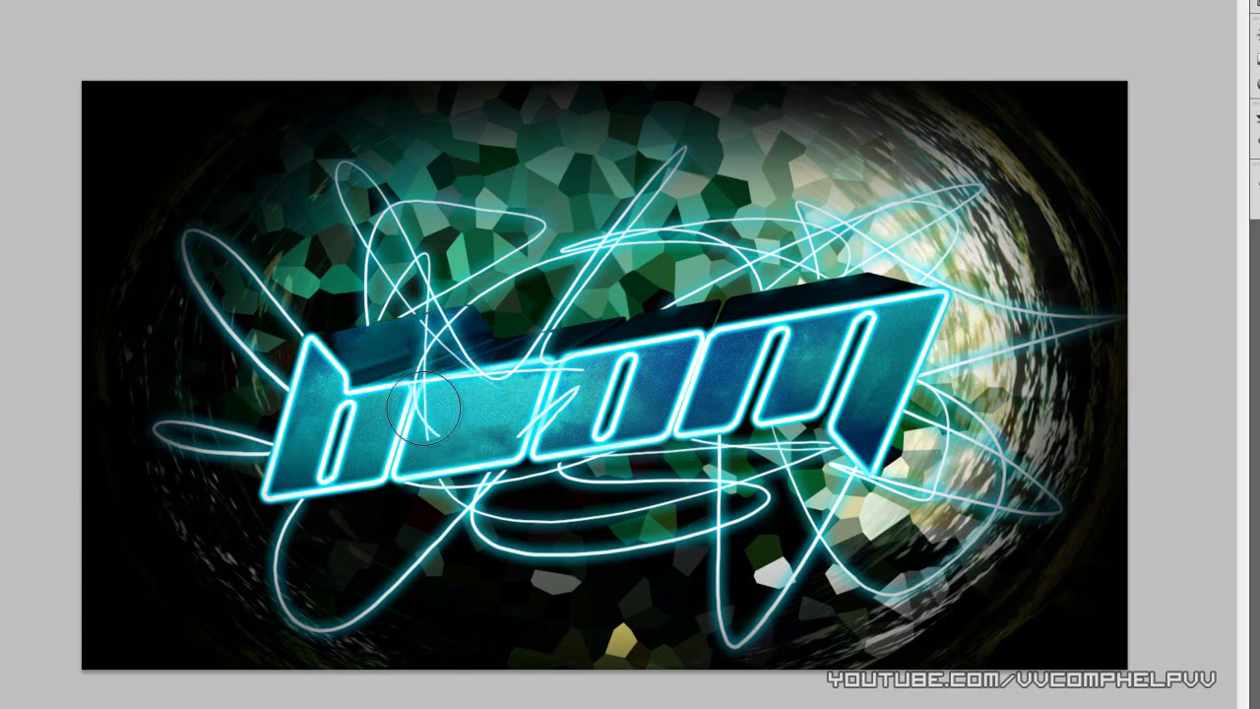
{"action": "mouse_move", "coordinate": [478, 435]}
{"action": "left_mouse_down"}
{"action": "mouse_move", "coordinate": [537, 408]}
{"action": "mouse_move", "coordinate": [583, 418]}
{"action": "left_mouse_up"}
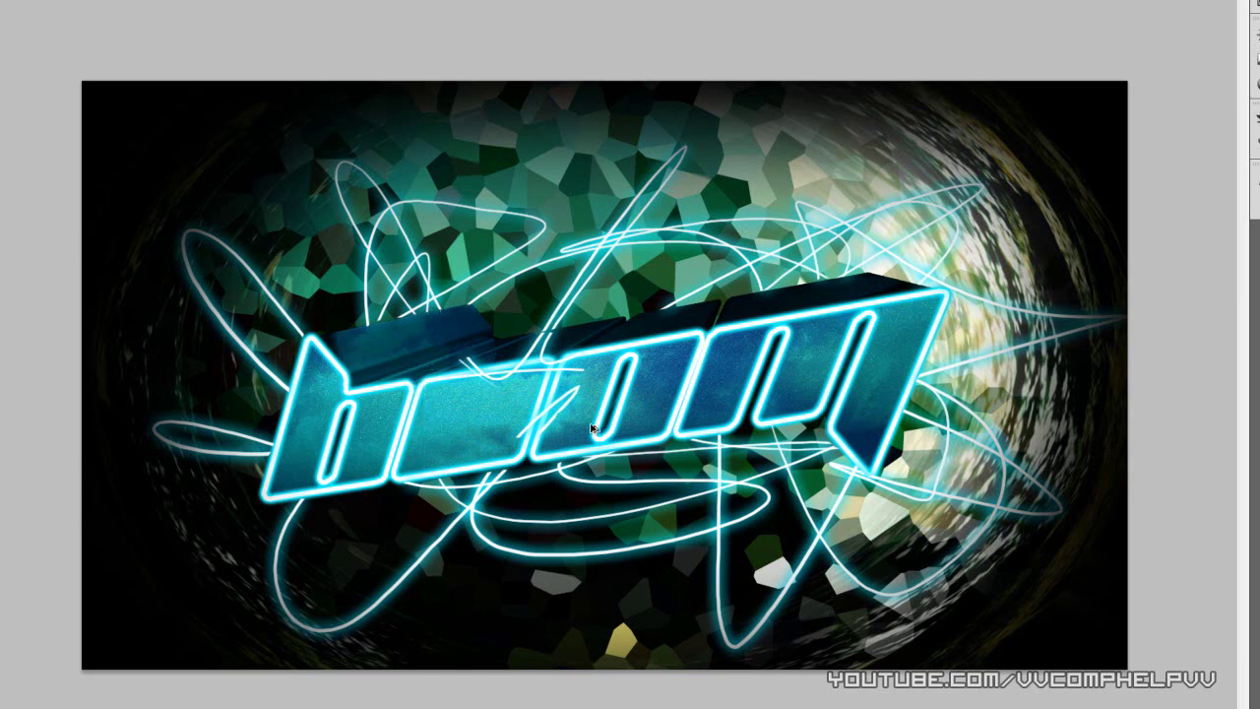
{"action": "mouse_move", "coordinate": [591, 427]}
{"action": "left_mouse_down"}
{"action": "mouse_move", "coordinate": [556, 379]}
{"action": "mouse_move", "coordinate": [551, 335]}
{"action": "mouse_move", "coordinate": [590, 379]}
{"action": "mouse_move", "coordinate": [549, 344]}
{"action": "mouse_move", "coordinate": [549, 372]}
{"action": "mouse_move", "coordinate": [664, 320]}
{"action": "mouse_move", "coordinate": [568, 337]}
{"action": "mouse_move", "coordinate": [536, 351]}
{"action": "mouse_move", "coordinate": [540, 366]}
{"action": "mouse_move", "coordinate": [529, 333]}
{"action": "mouse_move", "coordinate": [501, 381]}
{"action": "mouse_move", "coordinate": [445, 319]}
{"action": "mouse_move", "coordinate": [459, 316]}
{"action": "left_mouse_up"}
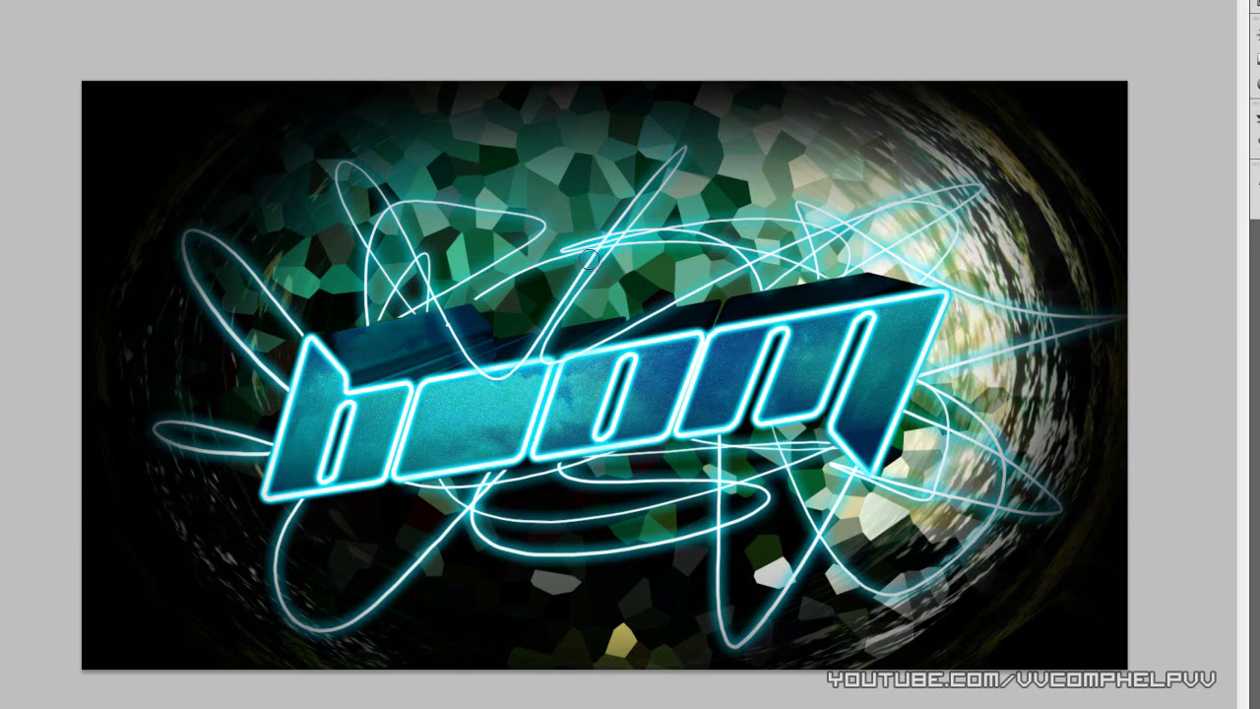
{"action": "key", "text": "ctrl+minus"}
{"action": "key", "text": "ctrl+plus"}
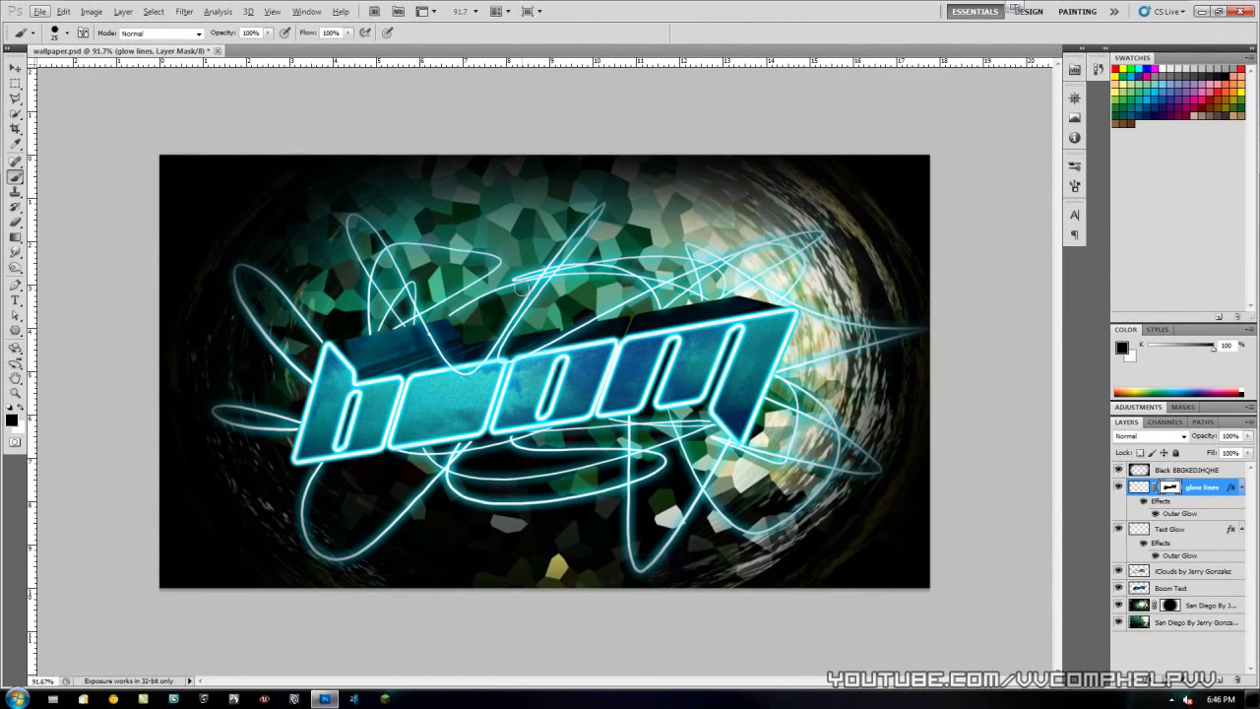
- Save the artwork as PNG named 'cool wallpaper' on the Desktop, then minimize Photoshop
{"action": "left_click", "coordinate": [40, 11]}
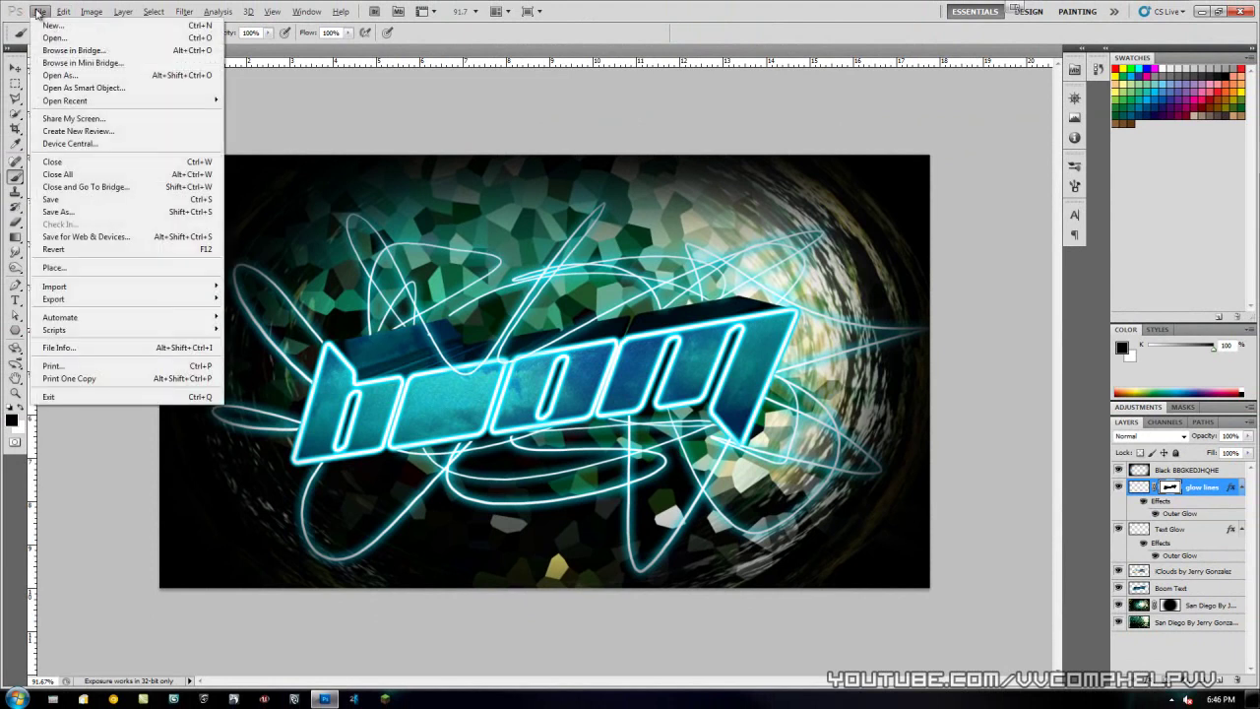
{"action": "left_click", "coordinate": [86, 212]}
{"action": "left_click", "coordinate": [590, 404]}
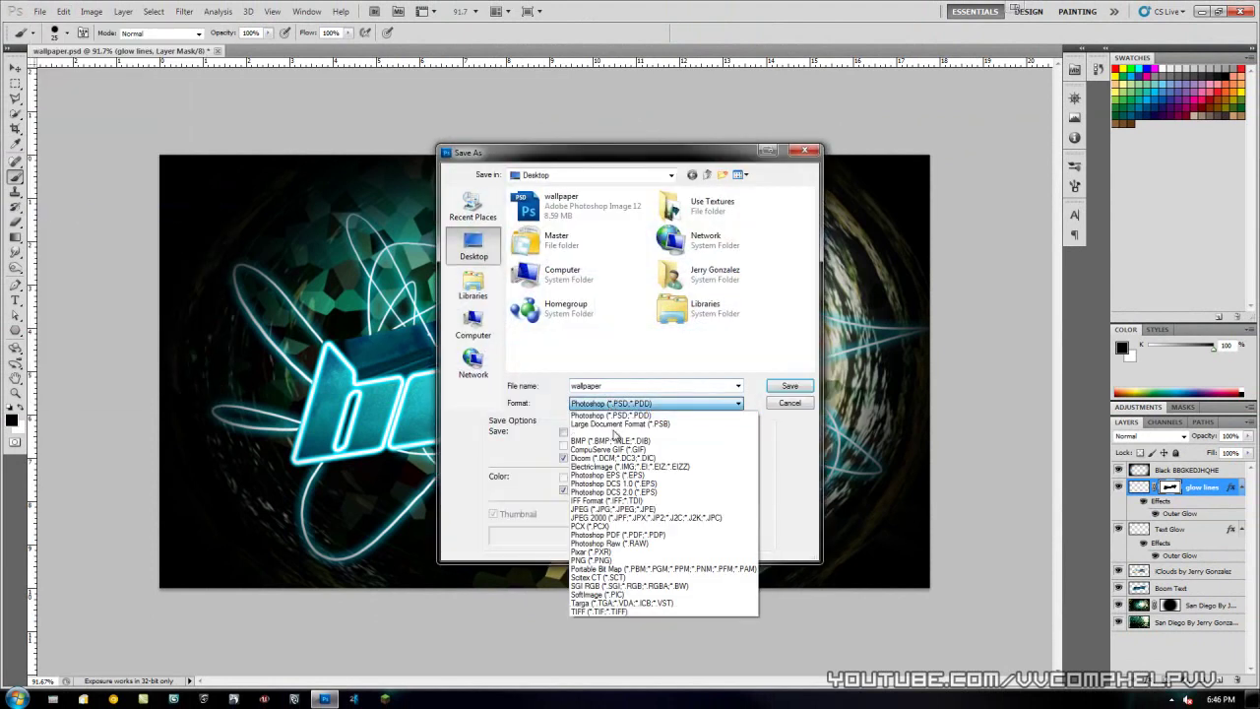
{"action": "left_click", "coordinate": [628, 561]}
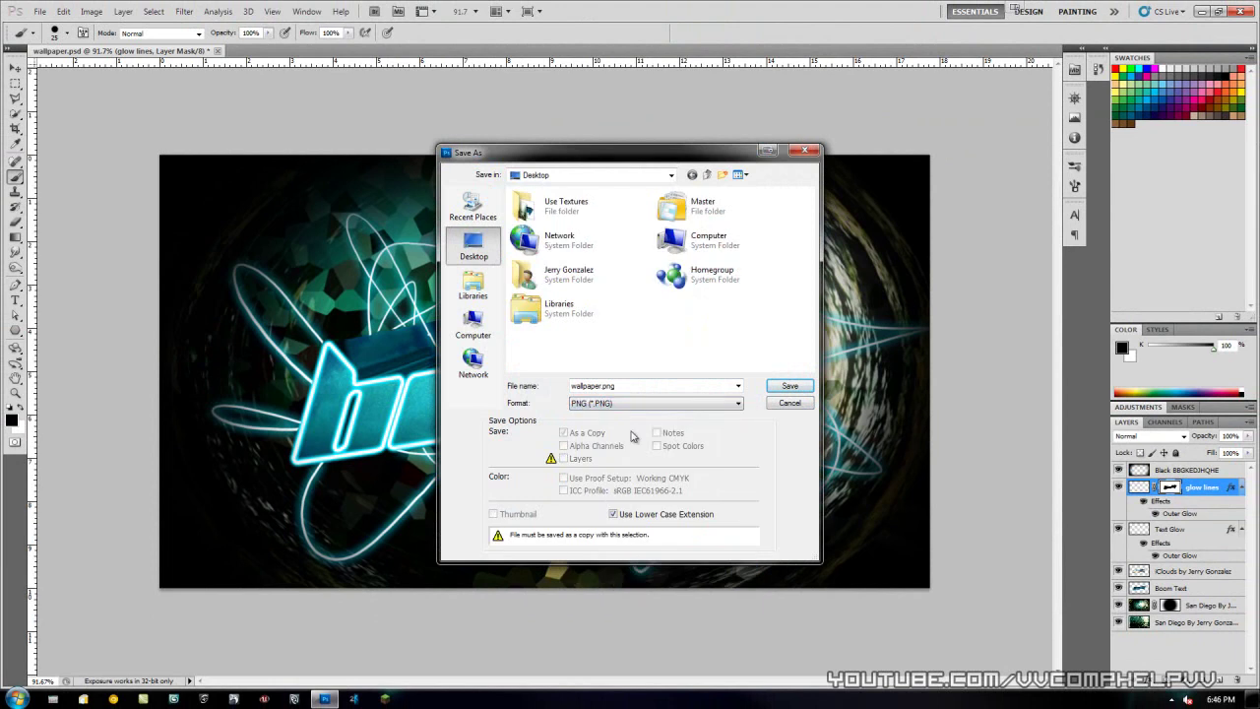
{"action": "type", "text": "cool"}
{"action": "left_click", "coordinate": [795, 389]}
{"action": "left_click", "coordinate": [586, 228]}
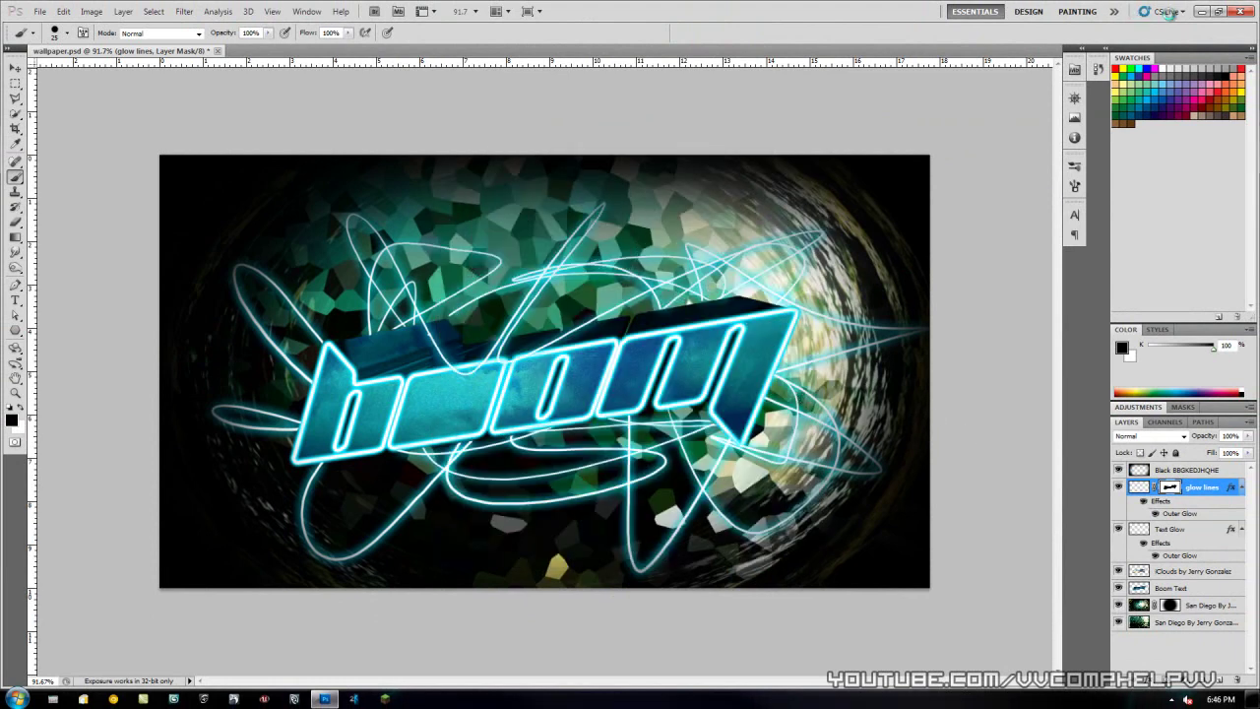
{"action": "left_click", "coordinate": [1199, 11]}
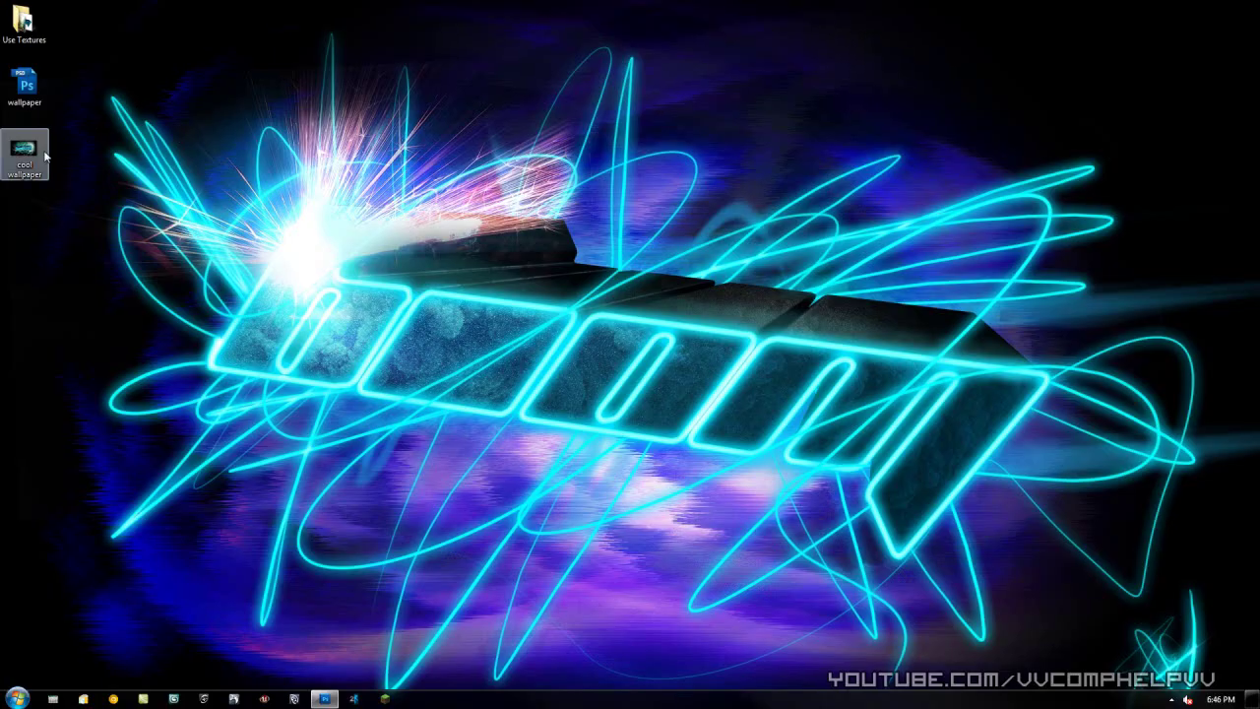
- Preview 'cool wallpaper' in Windows Photo Viewer, then set it as the desktop background
{"action": "double_click", "coordinate": [34, 151]}
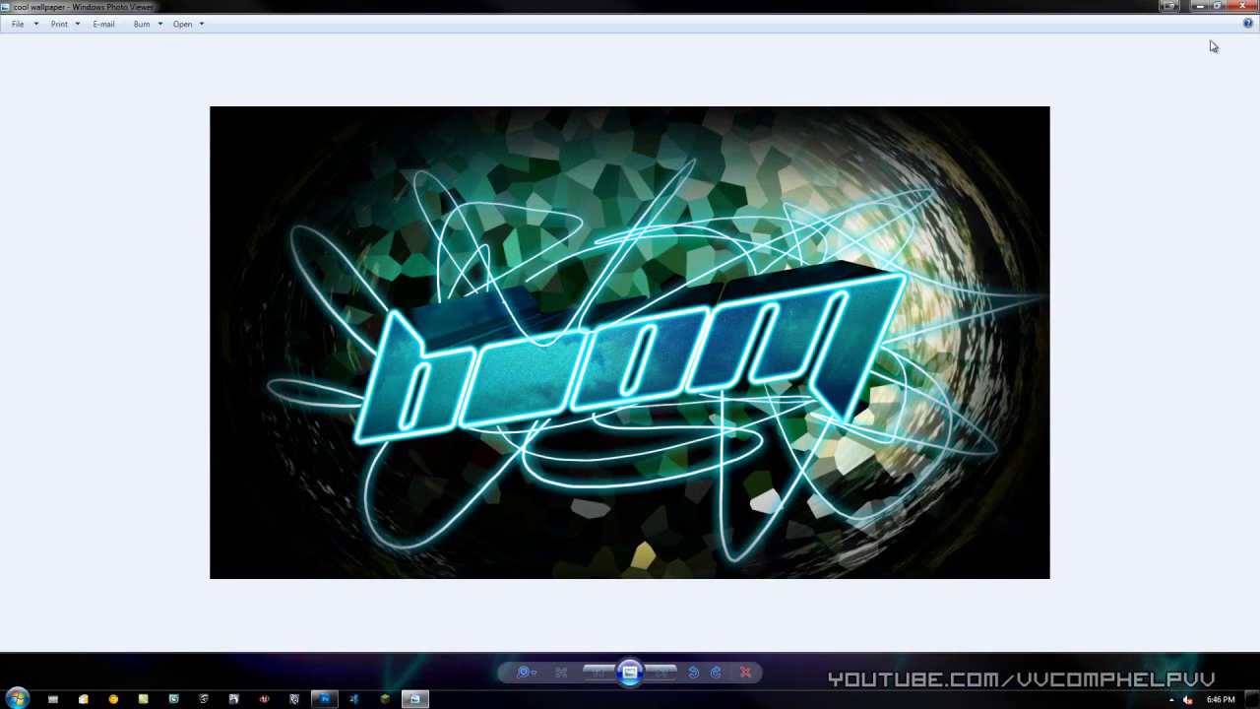
{"action": "left_click", "coordinate": [1242, 6]}
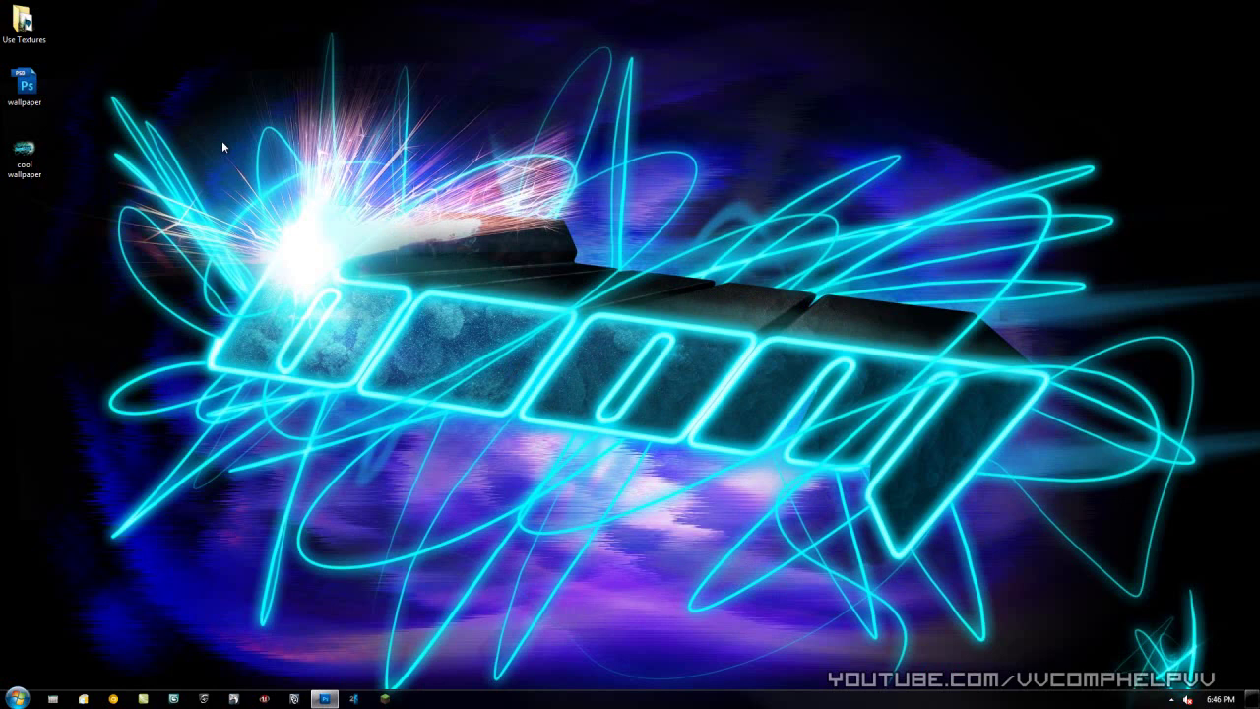
{"action": "right_click", "coordinate": [33, 150]}
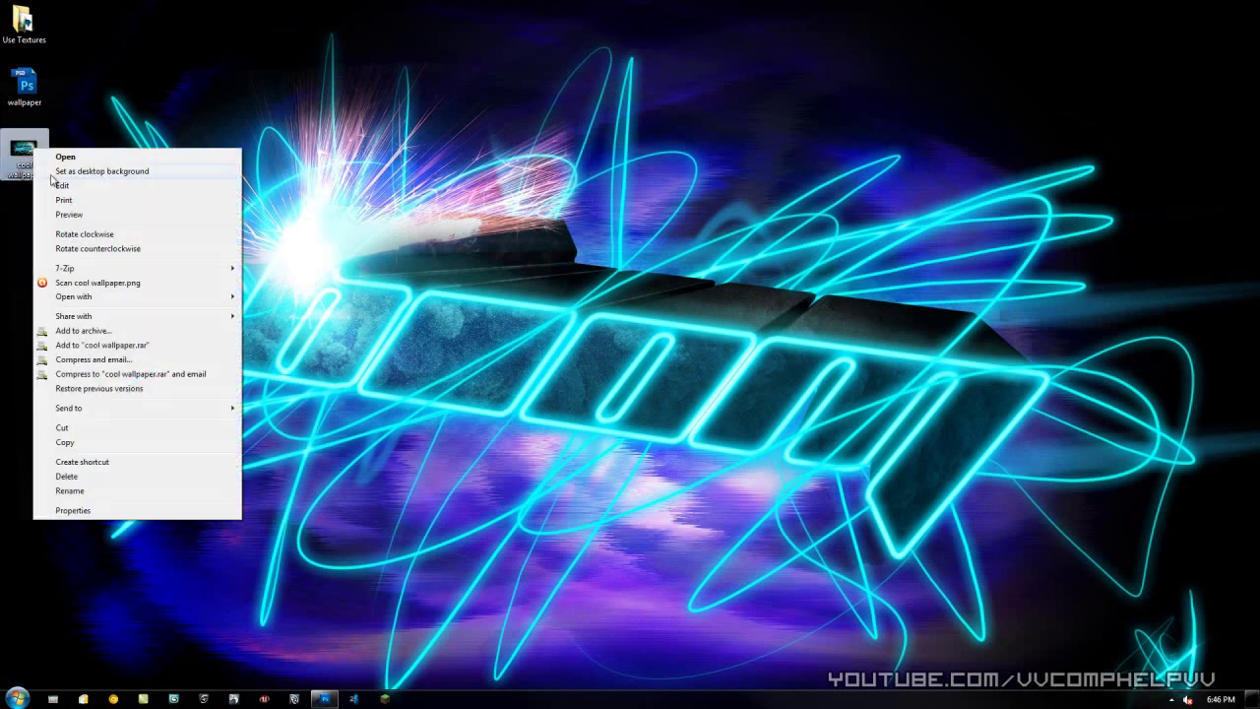
{"action": "left_click", "coordinate": [115, 172]}
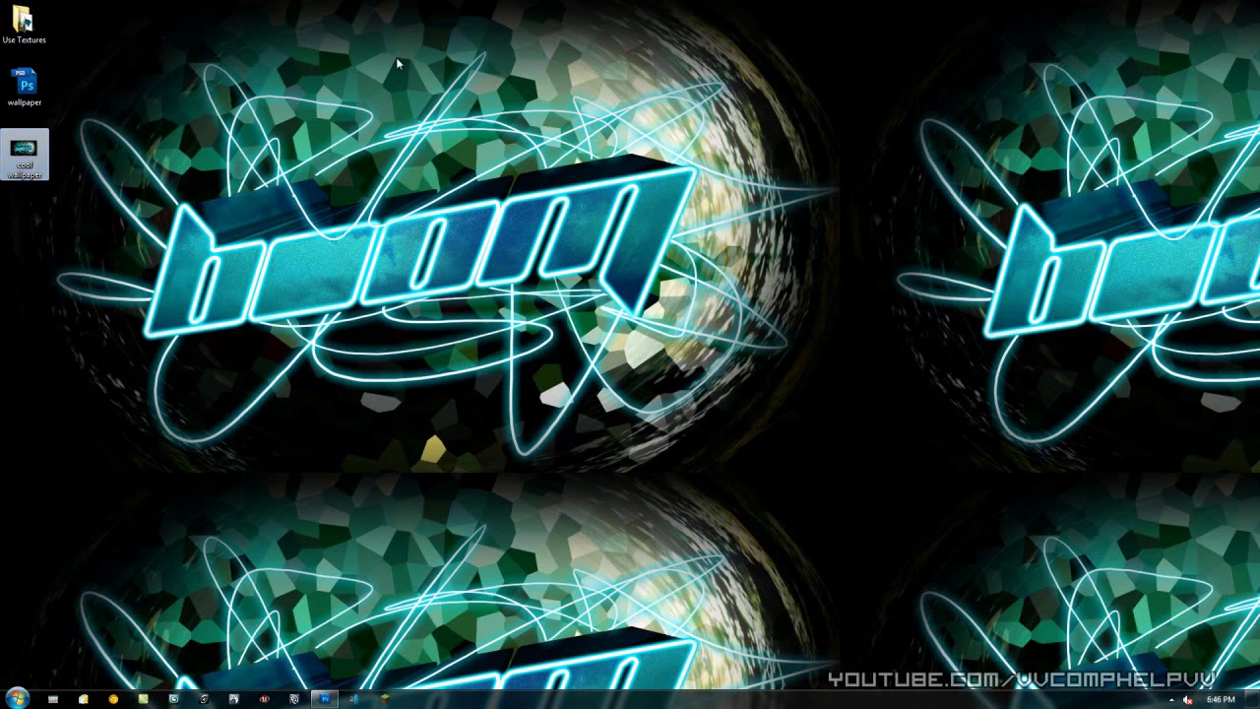
- Restore the Photoshop window with wallpaper.psd from the taskbar
{"action": "left_click", "coordinate": [323, 697]}
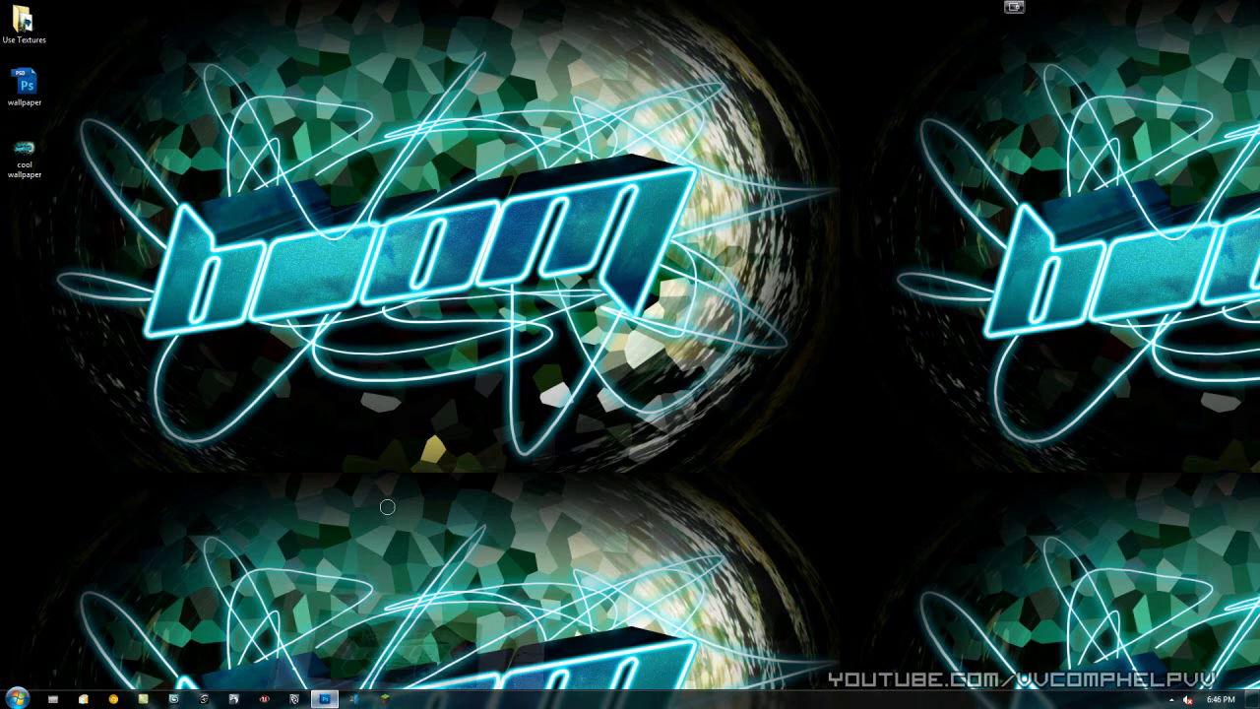